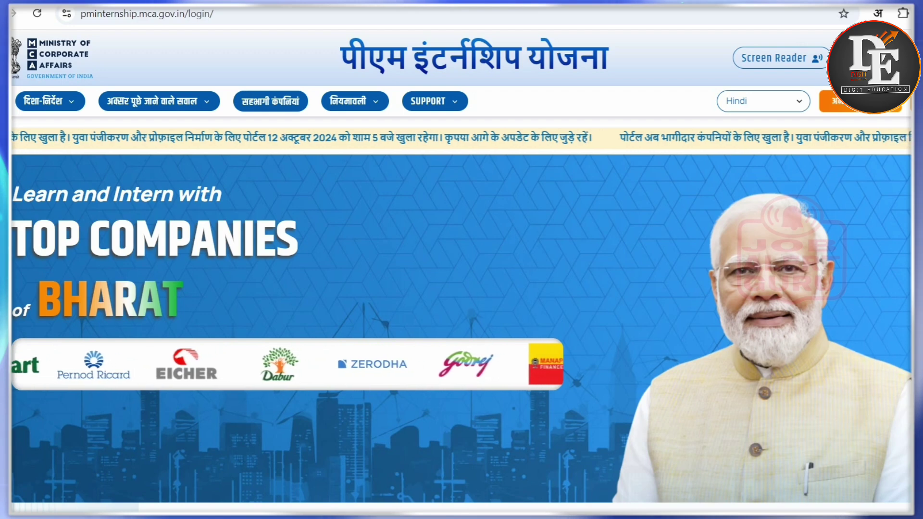
# - Highlight the eligibility criteria: age 21-24, employment status, education enrolment, family income and government job
pyautogui.scroll(-5, 461, 337)
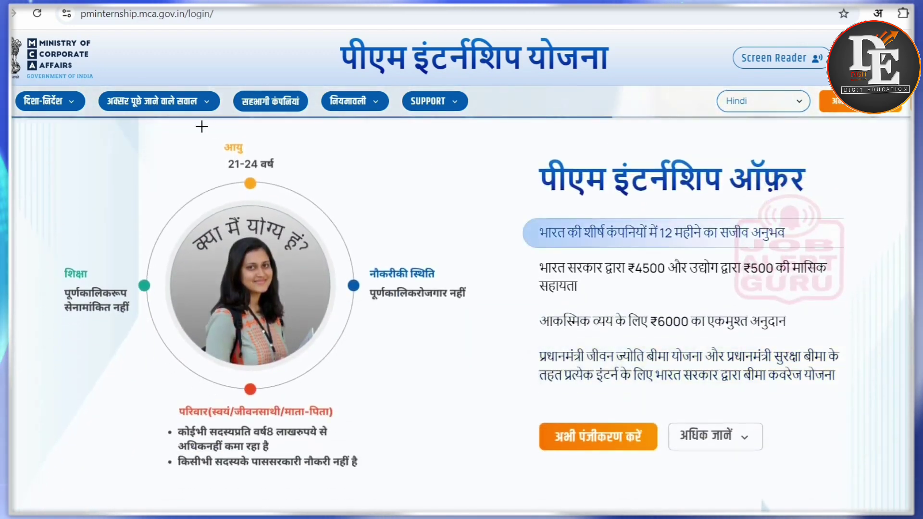
pyautogui.moveTo(201, 126); pyautogui.dragTo(283, 176)
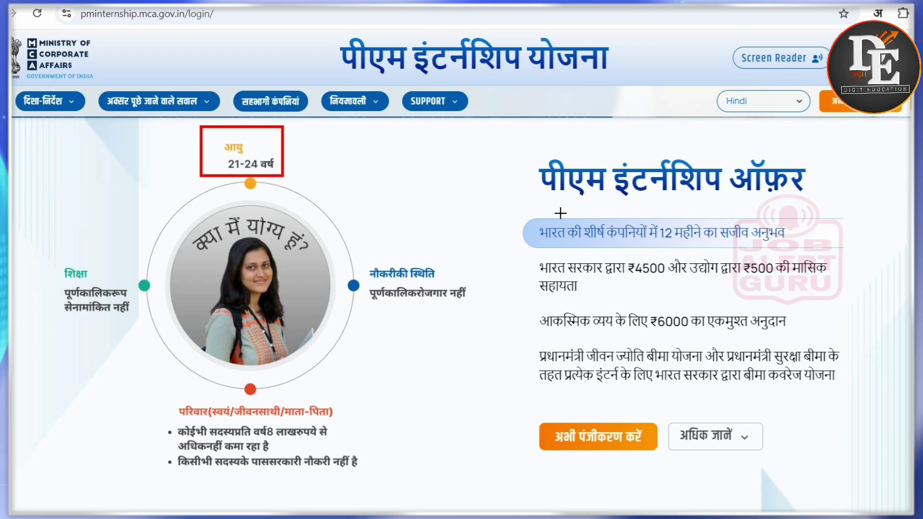
pyautogui.moveTo(520, 143); pyautogui.dragTo(810, 215)
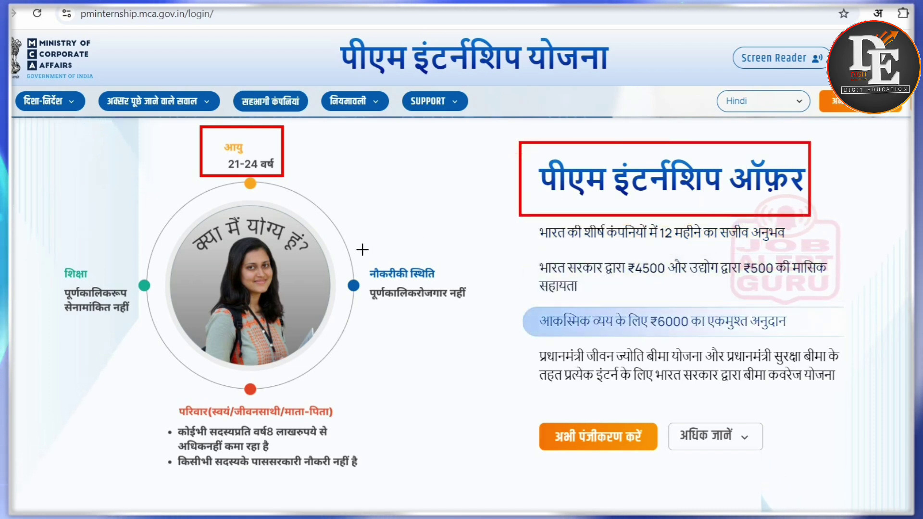
pyautogui.moveTo(361, 250); pyautogui.dragTo(474, 318)
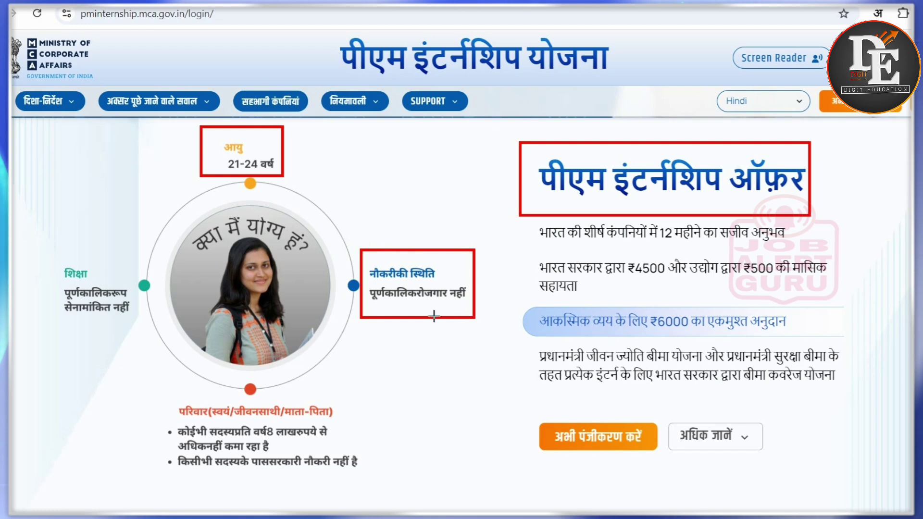
pyautogui.moveTo(55, 262); pyautogui.dragTo(133, 325)
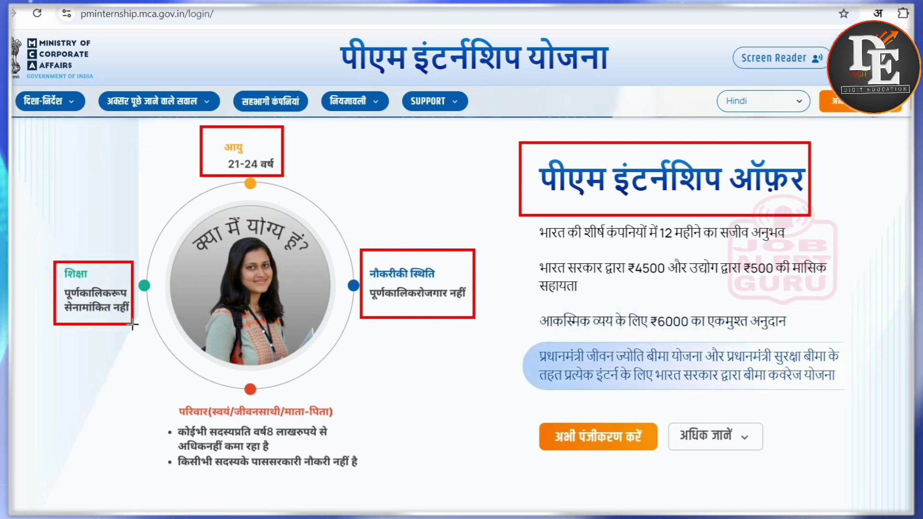
pyautogui.moveTo(149, 392); pyautogui.dragTo(375, 485)
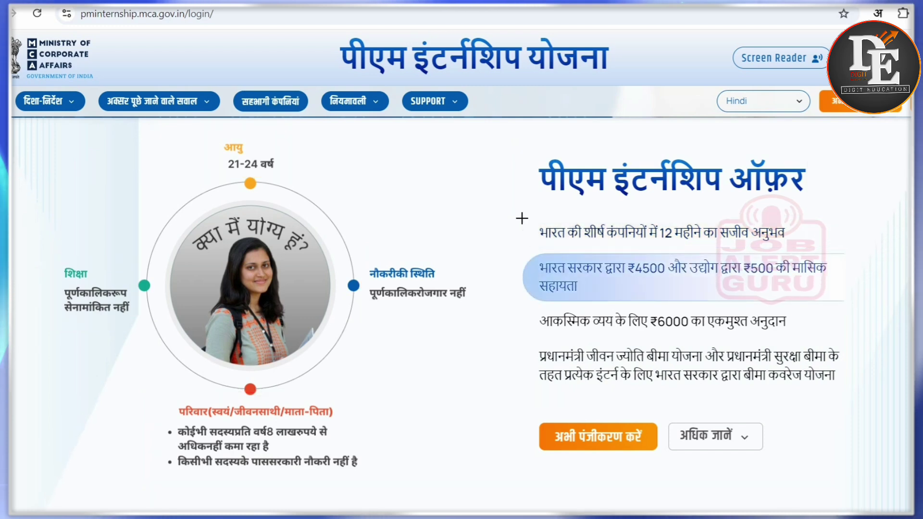
# - Mark the benefits (12-month experience, ₹4500 + ₹500 monthly, ₹6000 grant, insurance), then clear the marks
pyautogui.moveTo(522, 218); pyautogui.dragTo(808, 250)
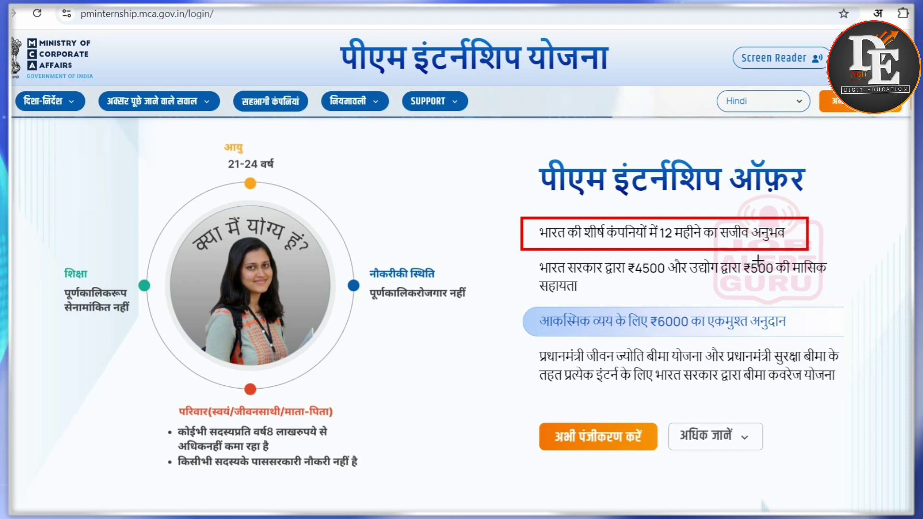
pyautogui.moveTo(531, 255)
pyautogui.mouseDown()
pyautogui.moveTo(771, 309)
pyautogui.moveTo(830, 300)
pyautogui.mouseUp()
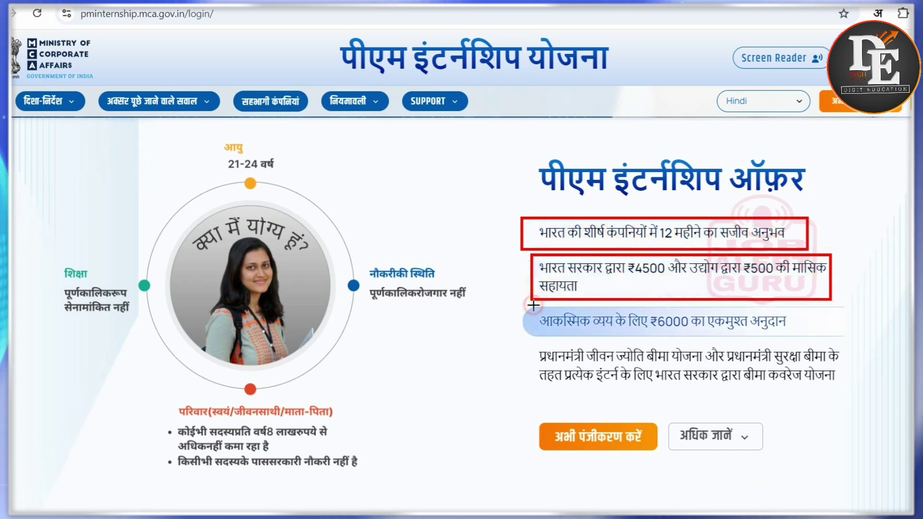
pyautogui.moveTo(532, 305); pyautogui.dragTo(796, 341)
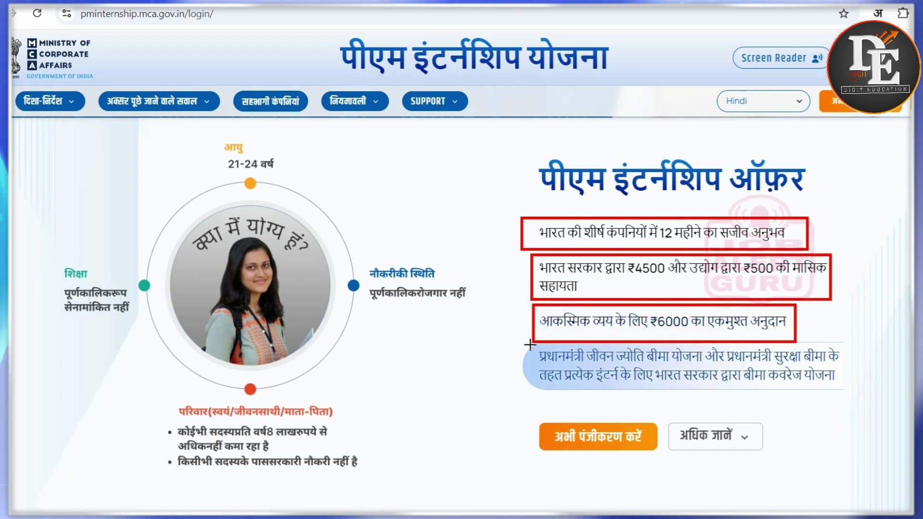
pyautogui.moveTo(529, 344); pyautogui.dragTo(847, 394)
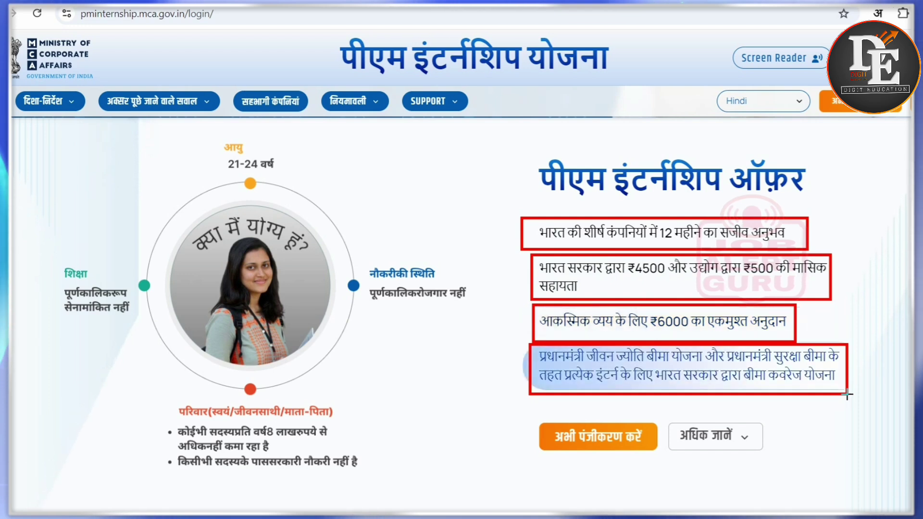
pyautogui.hotkey('ctrl', 'z')
pyautogui.hotkey('ctrl', 'z')
pyautogui.hotkey('ctrl', 'z')
pyautogui.hotkey('ctrl', 'z')
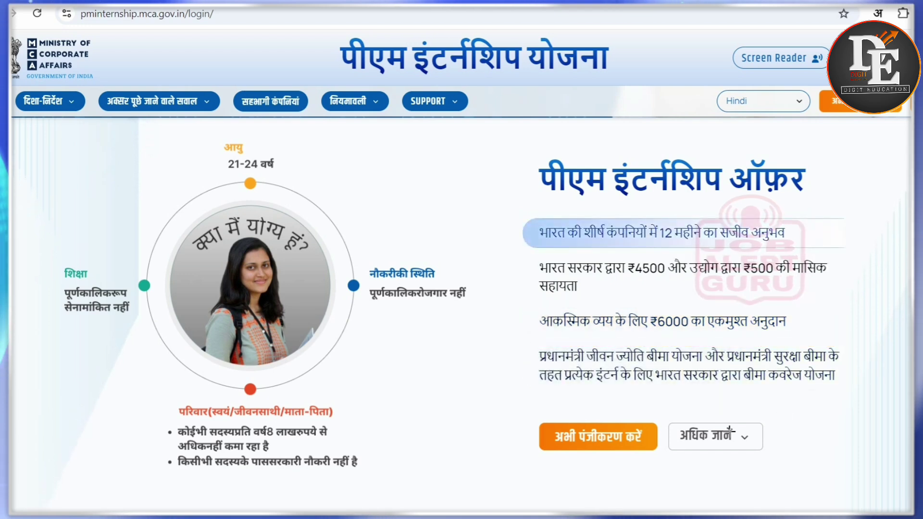
pyautogui.moveTo(527, 410); pyautogui.dragTo(663, 466)
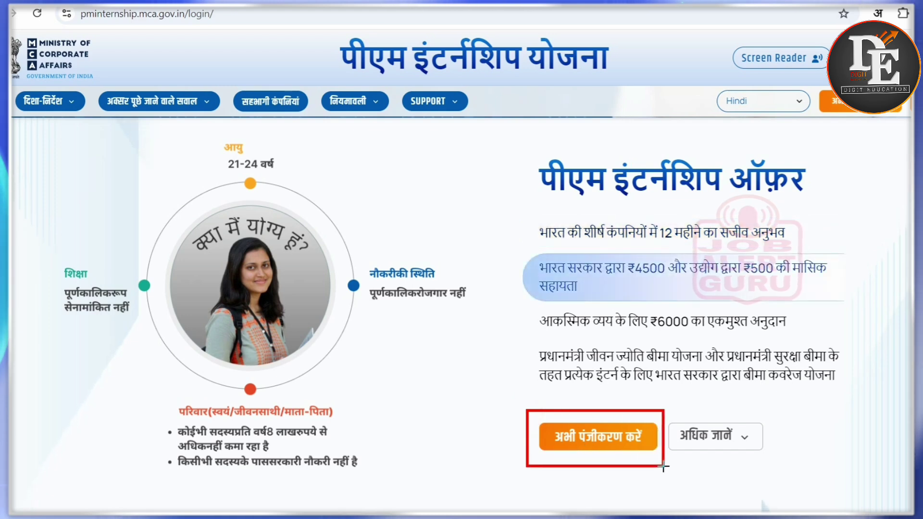
pyautogui.hotkey('ctrl', 'z')
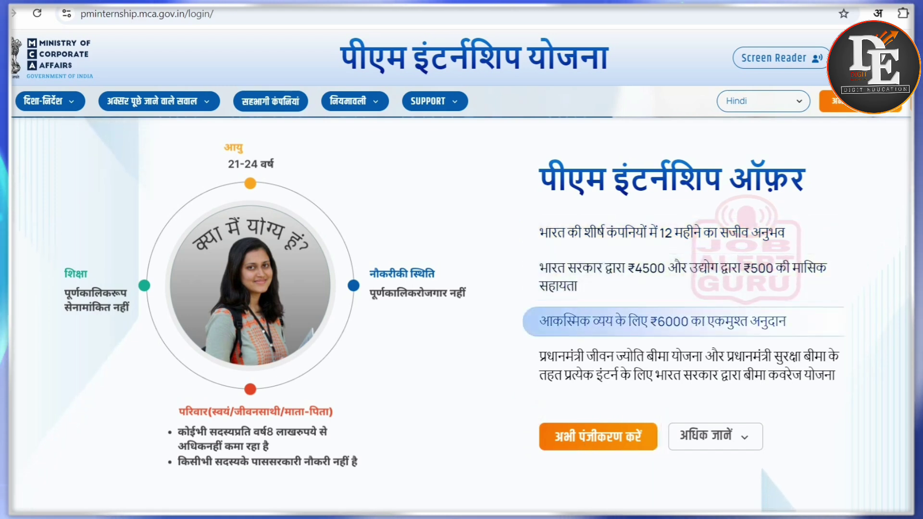
# - Open the Register Youth form and annotate its mobile number, Aadhaar-link and submit parts
pyautogui.click(581, 438)
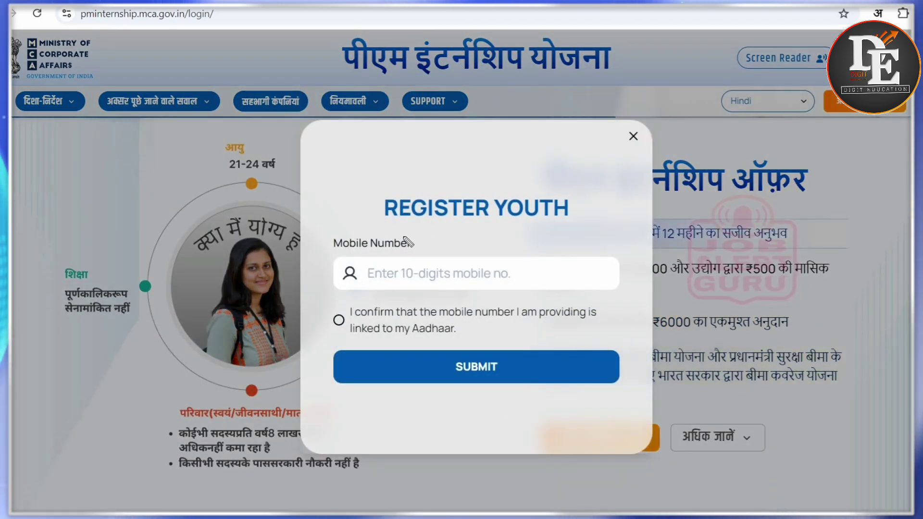
pyautogui.moveTo(404, 237)
pyautogui.mouseDown()
pyautogui.moveTo(409, 244)
pyautogui.moveTo(442, 232)
pyautogui.mouseUp()
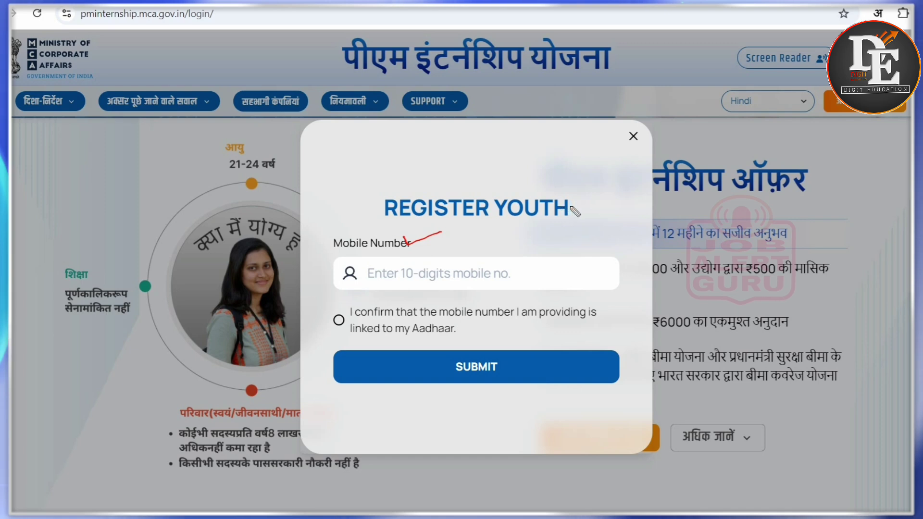
pyautogui.moveTo(571, 208); pyautogui.dragTo(606, 200)
pyautogui.click(394, 273)
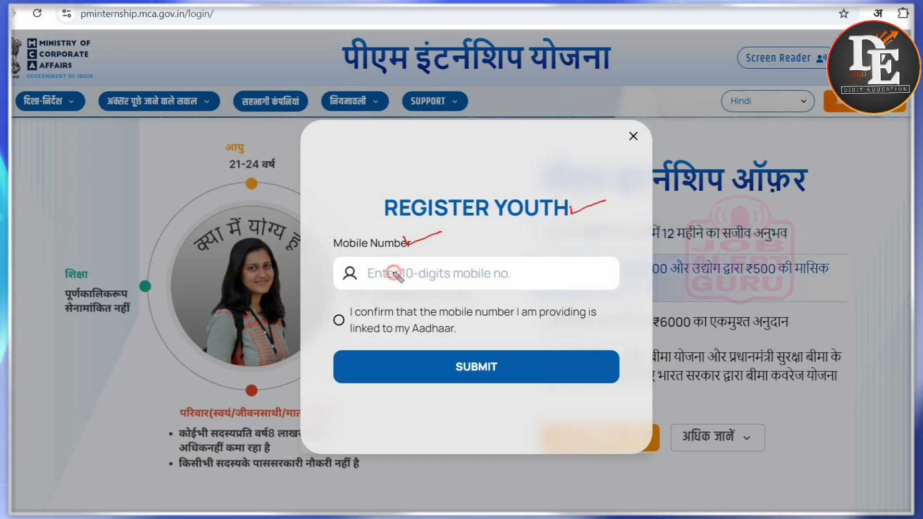
pyautogui.moveTo(395, 274); pyautogui.dragTo(424, 273)
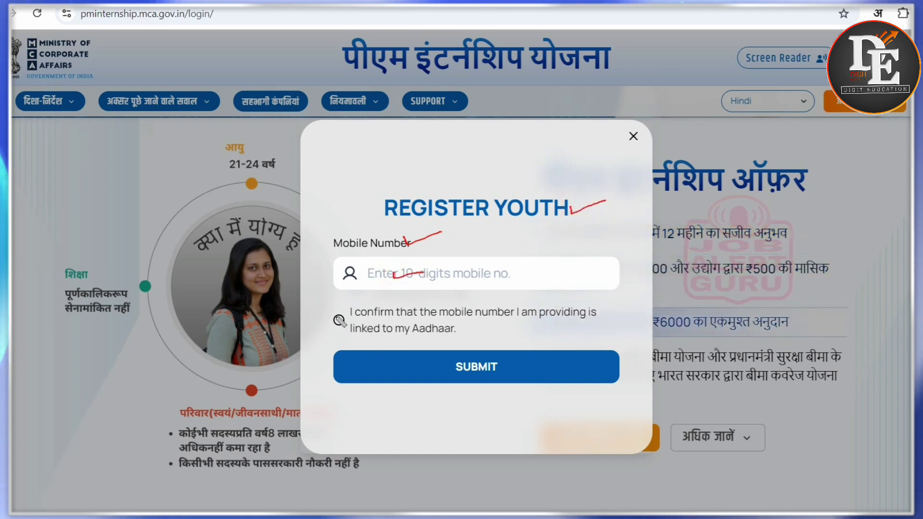
pyautogui.moveTo(335, 317); pyautogui.dragTo(369, 313)
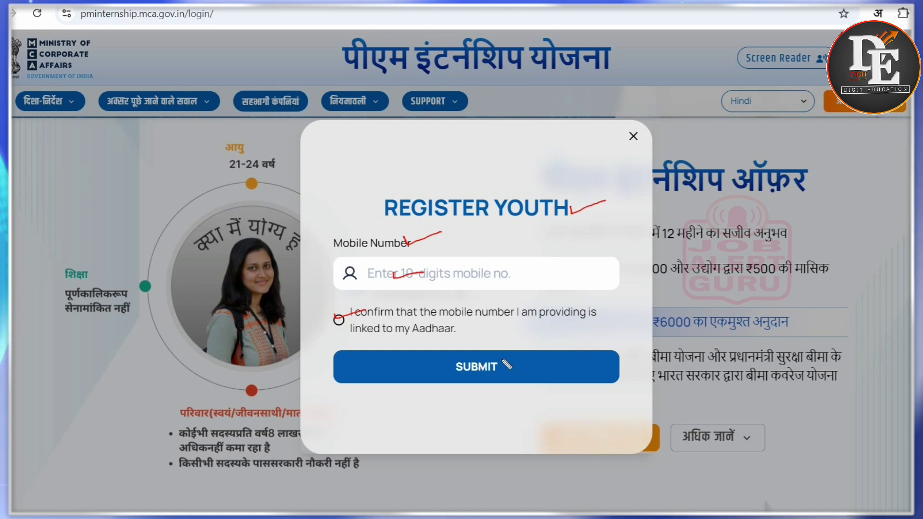
pyautogui.moveTo(502, 359); pyautogui.dragTo(503, 367)
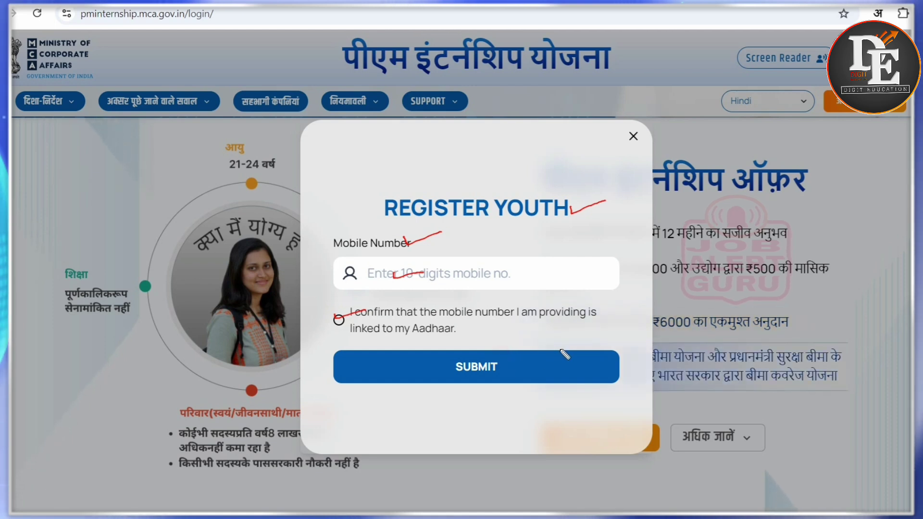
pyautogui.press('Escape')
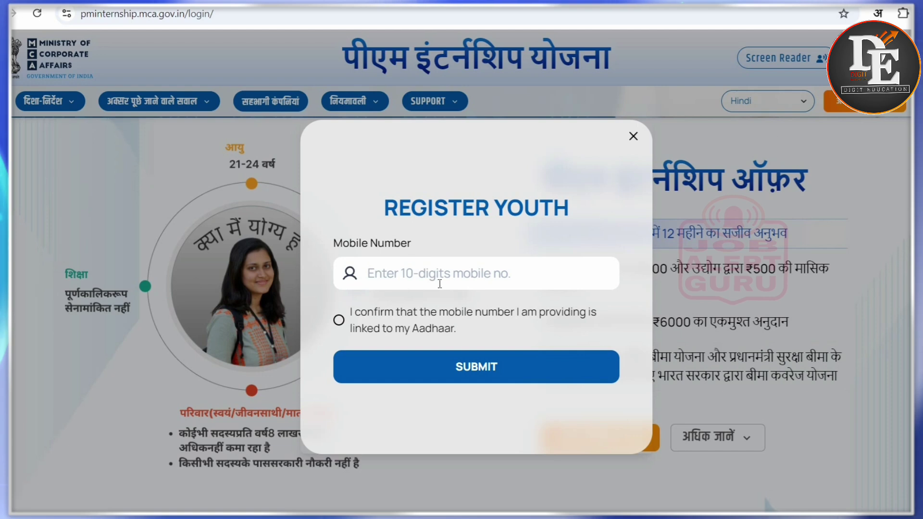
# - Enter the 10-digit mobile number and confirm it is linked to Aadhaar
pyautogui.click(423, 276)
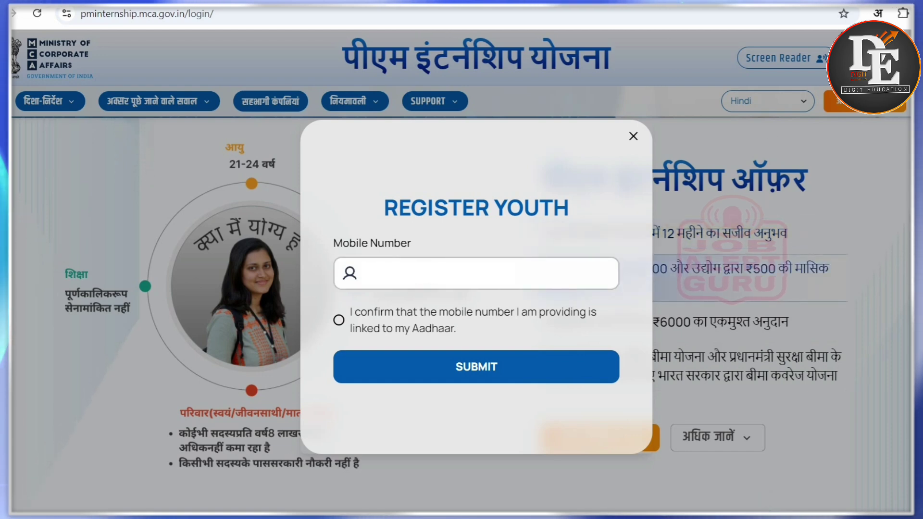
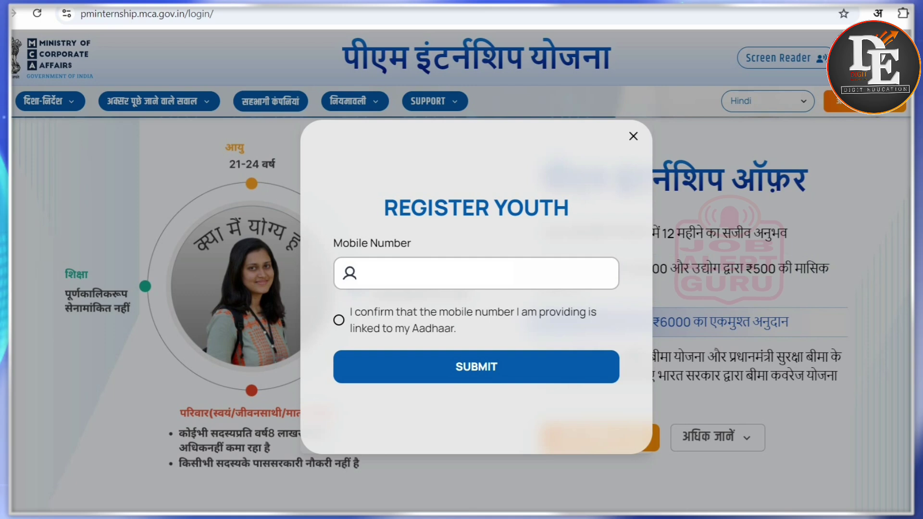
pyautogui.click(336, 324)
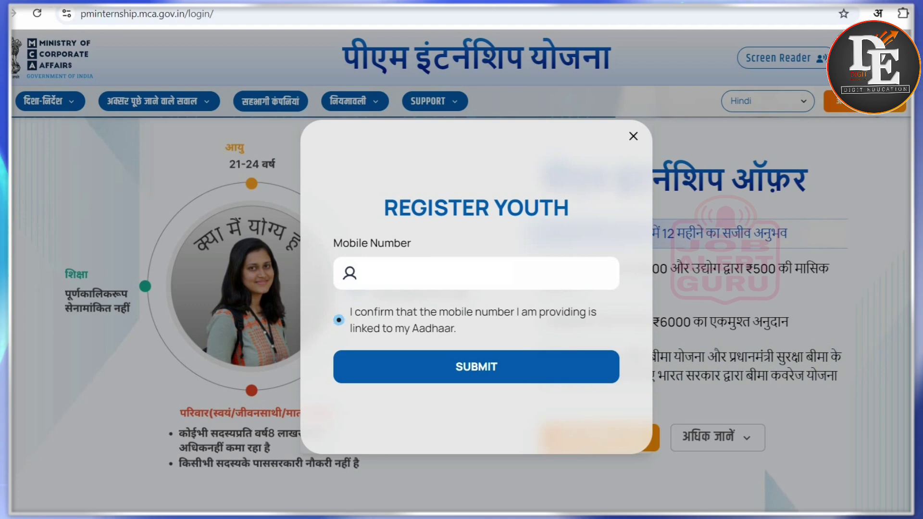
pyautogui.moveTo(441, 354); pyautogui.dragTo(504, 382)
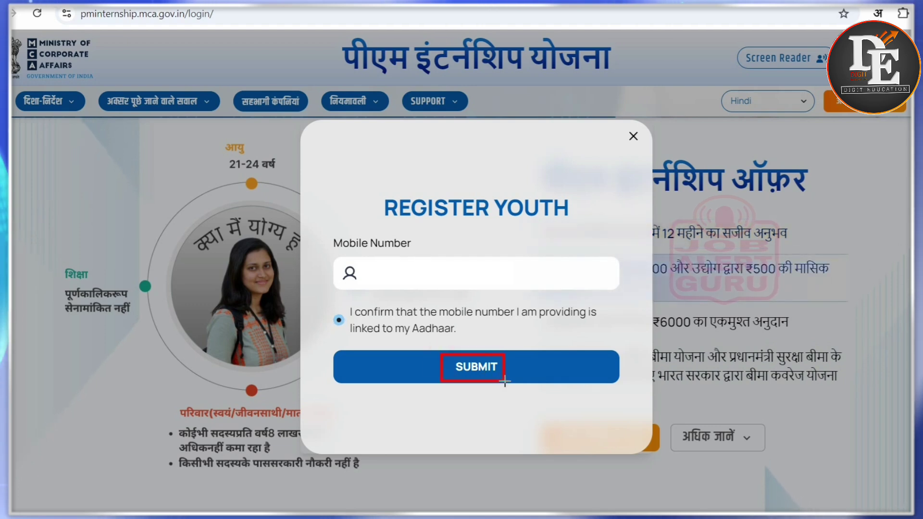
pyautogui.hotkey('ctrl', 'z')
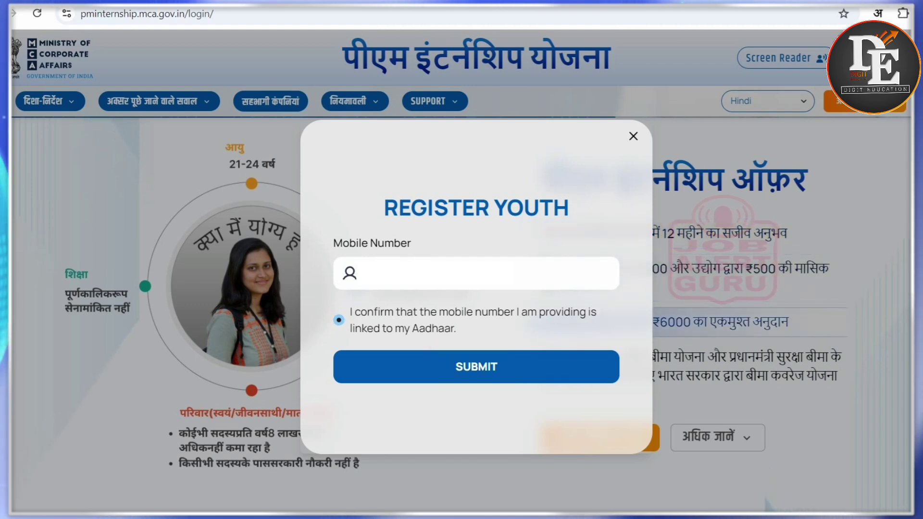
# - Request an OTP for the mobile number, then enter the six-digit code and submit it
pyautogui.click(472, 369)
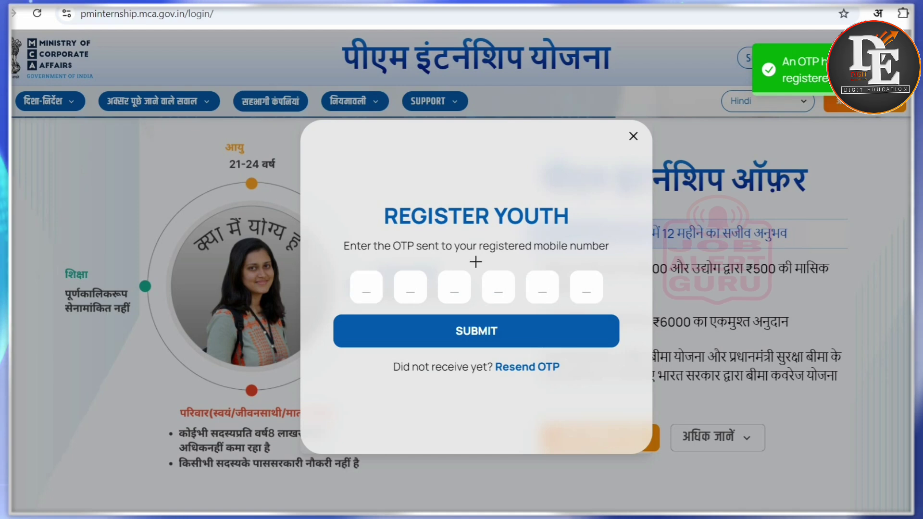
pyautogui.click(362, 284)
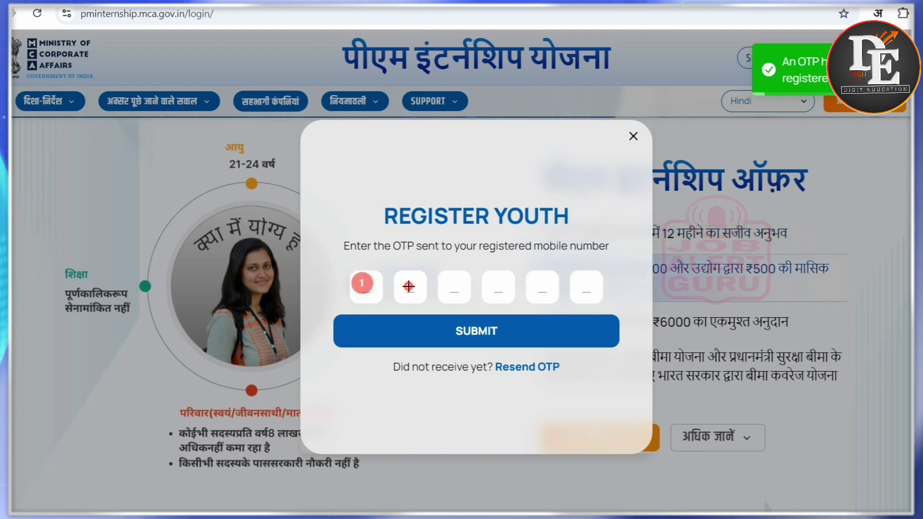
pyautogui.click(409, 286)
pyautogui.click(456, 288)
pyautogui.click(506, 290)
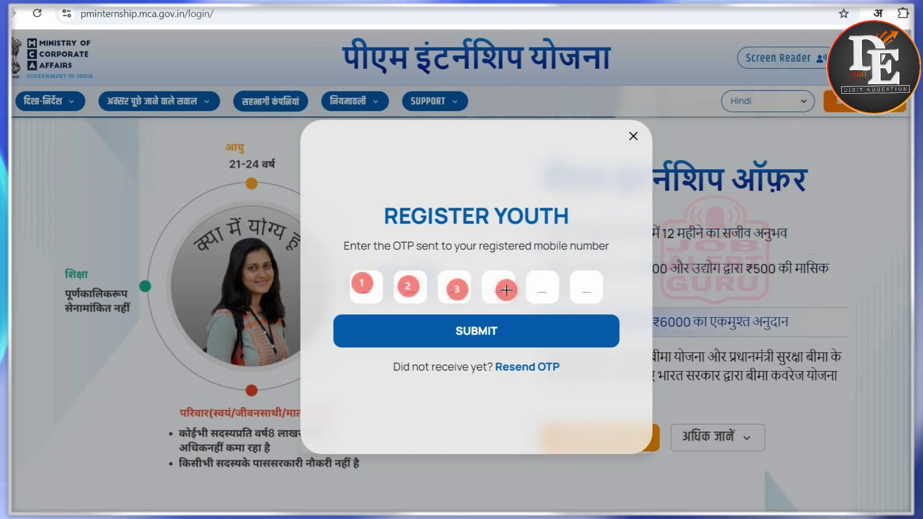
pyautogui.click(542, 287)
pyautogui.click(585, 287)
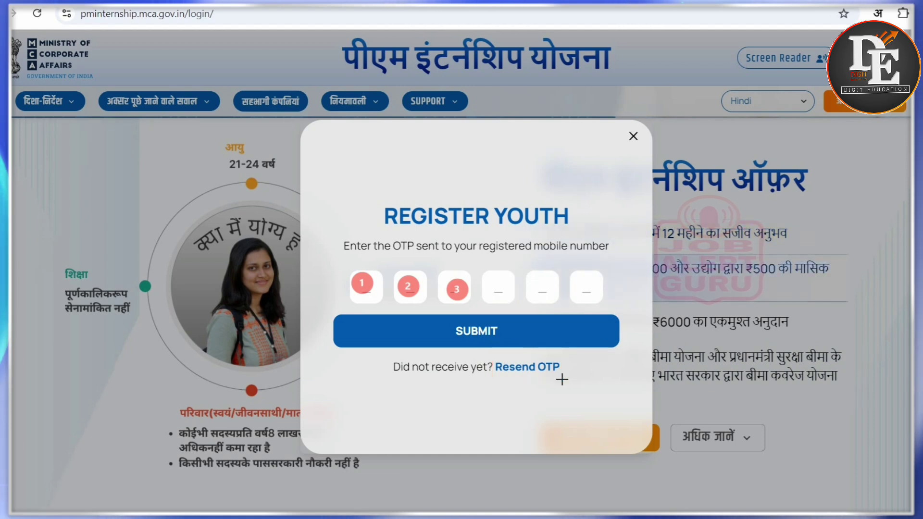
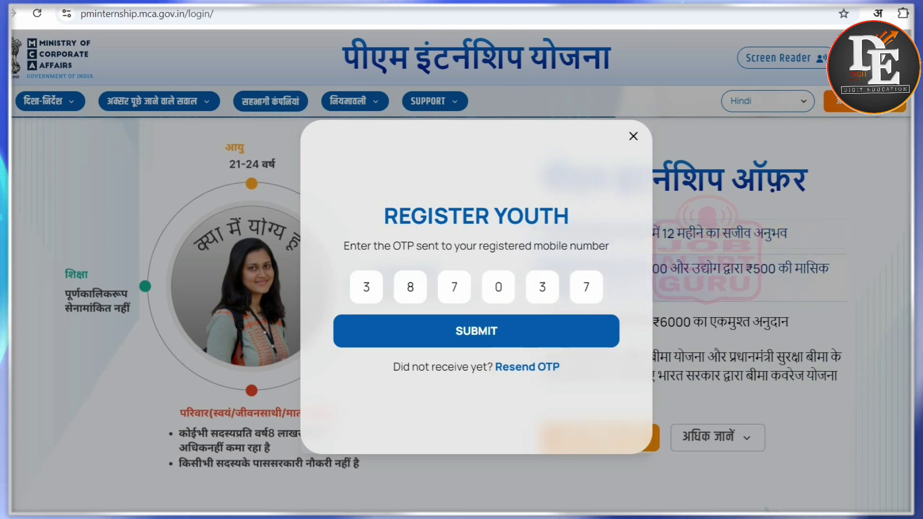
pyautogui.click(501, 335)
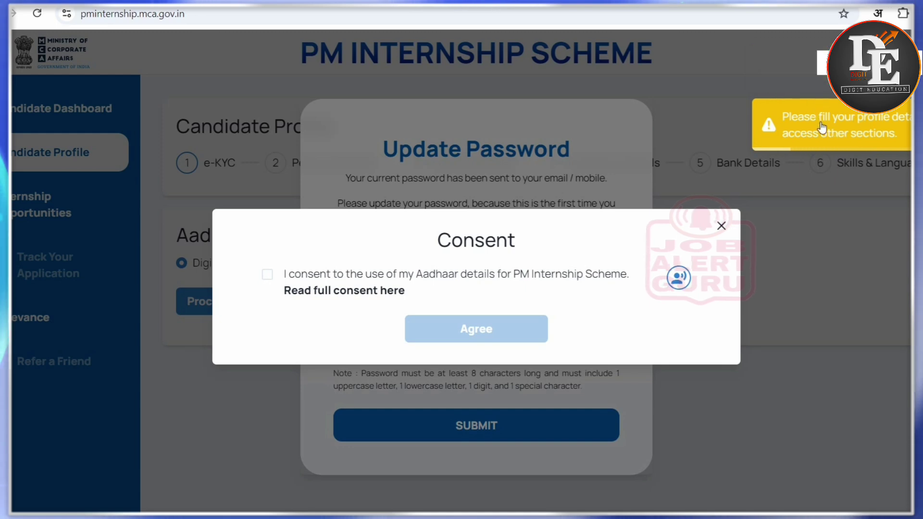
# - Give consent for using Aadhaar details in the Consent dialog and agree
pyautogui.click(268, 274)
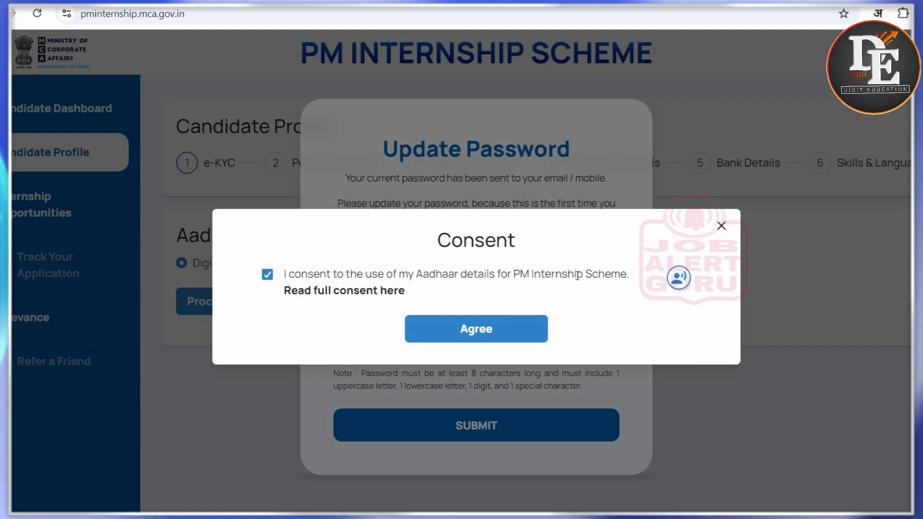
pyautogui.click(500, 335)
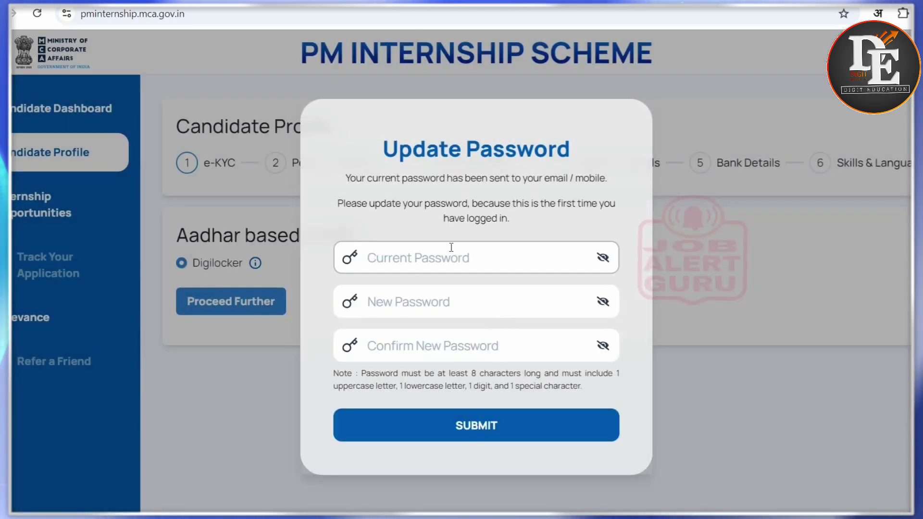
# - Annotate the Update Password dialog's fields and Submit button, trying a sample password entry
pyautogui.hotkey('ctrl', 'shift', 'd')
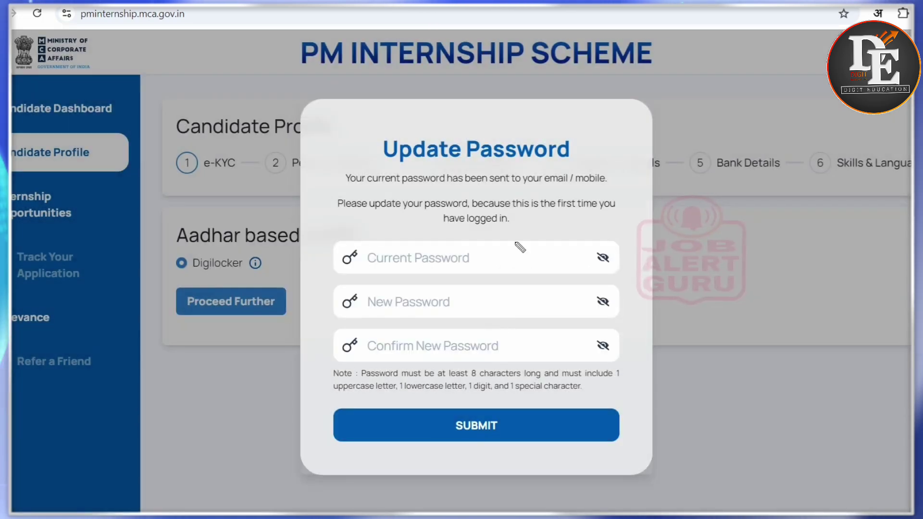
pyautogui.moveTo(356, 258); pyautogui.dragTo(388, 252)
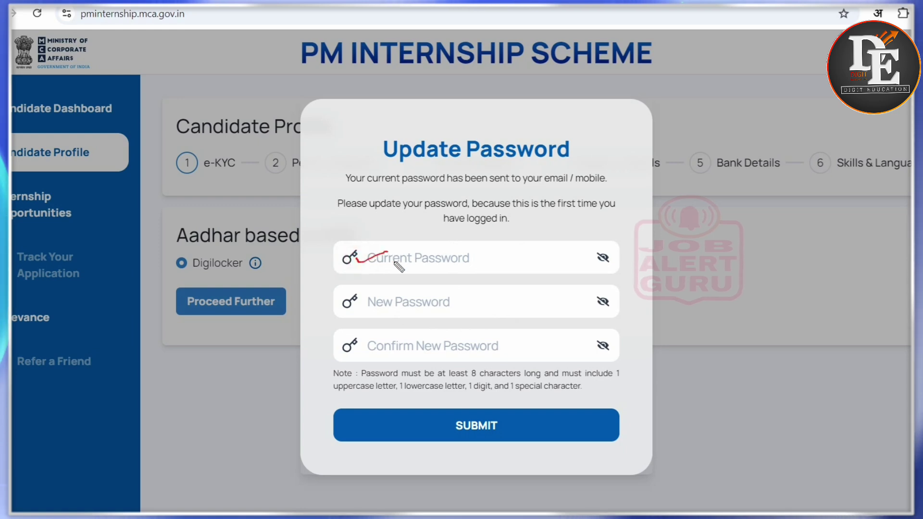
pyautogui.moveTo(358, 305); pyautogui.dragTo(389, 298)
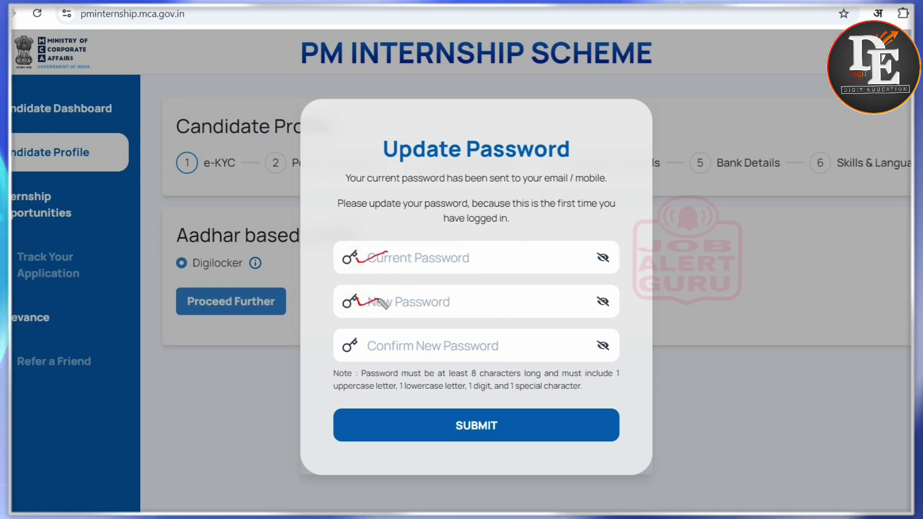
pyautogui.moveTo(365, 336)
pyautogui.mouseDown()
pyautogui.moveTo(371, 347)
pyautogui.moveTo(399, 332)
pyautogui.mouseUp()
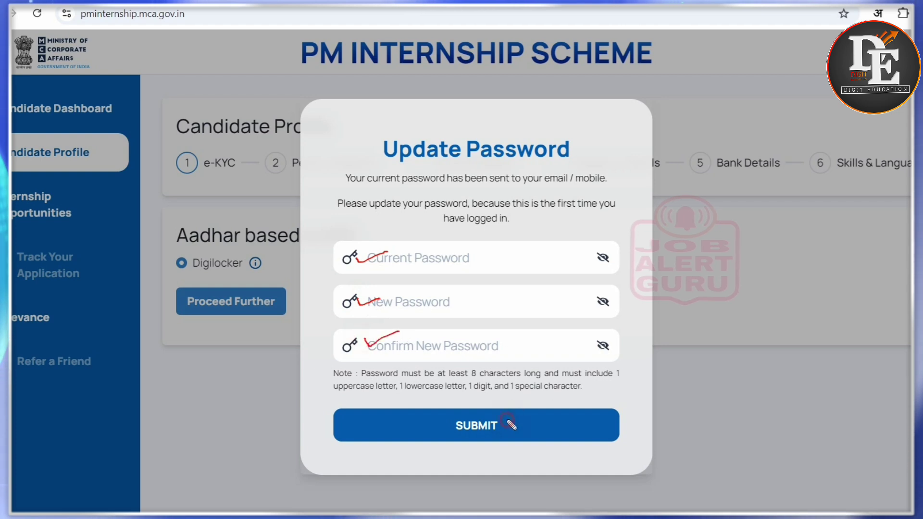
pyautogui.moveTo(508, 421); pyautogui.dragTo(559, 408)
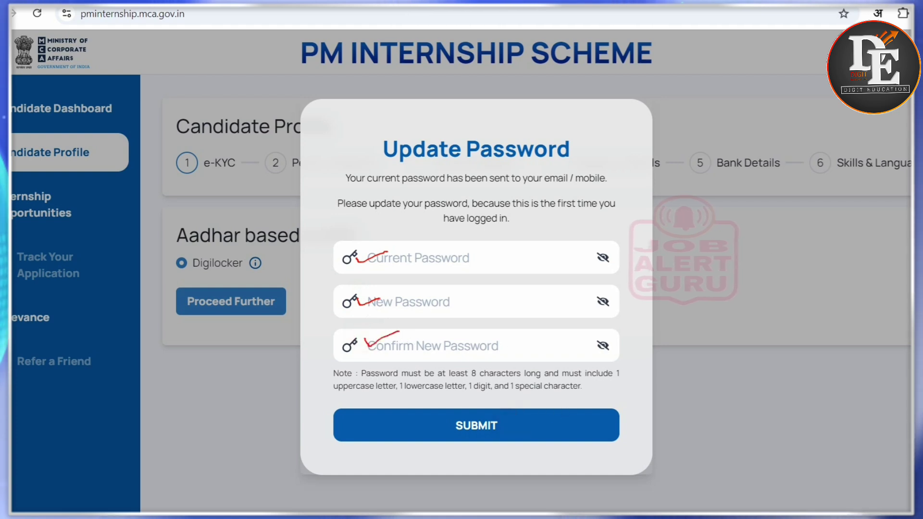
pyautogui.click(402, 301)
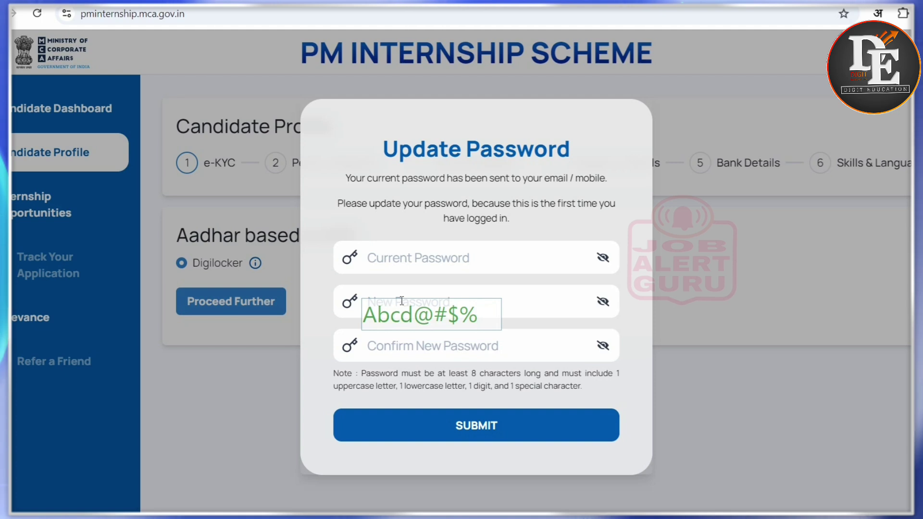
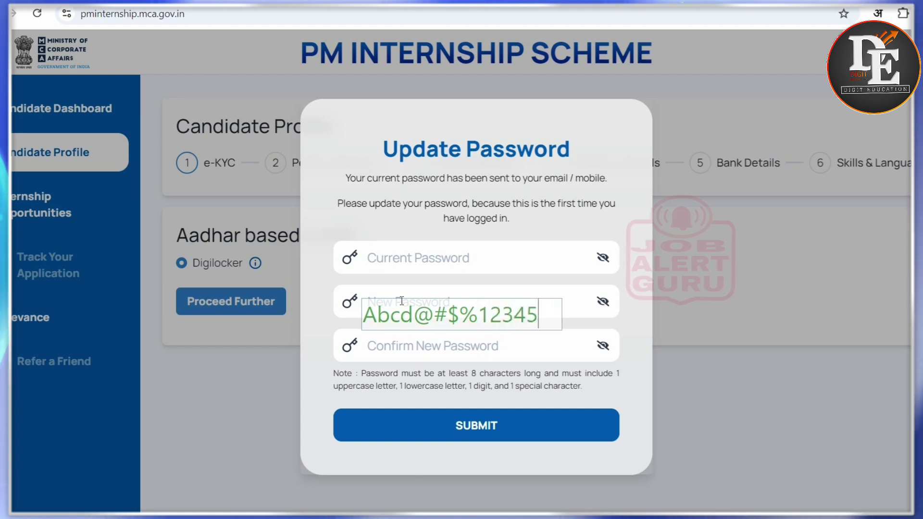
pyautogui.click(562, 326)
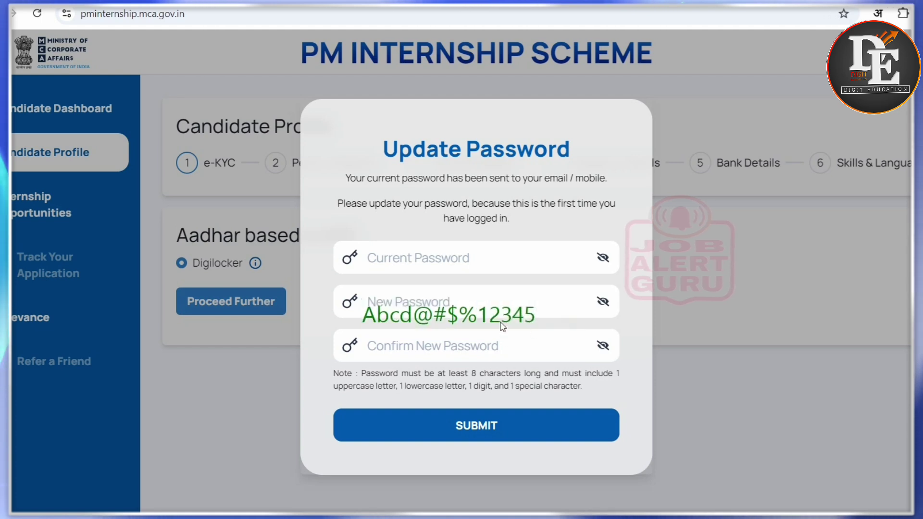
pyautogui.press('Escape')
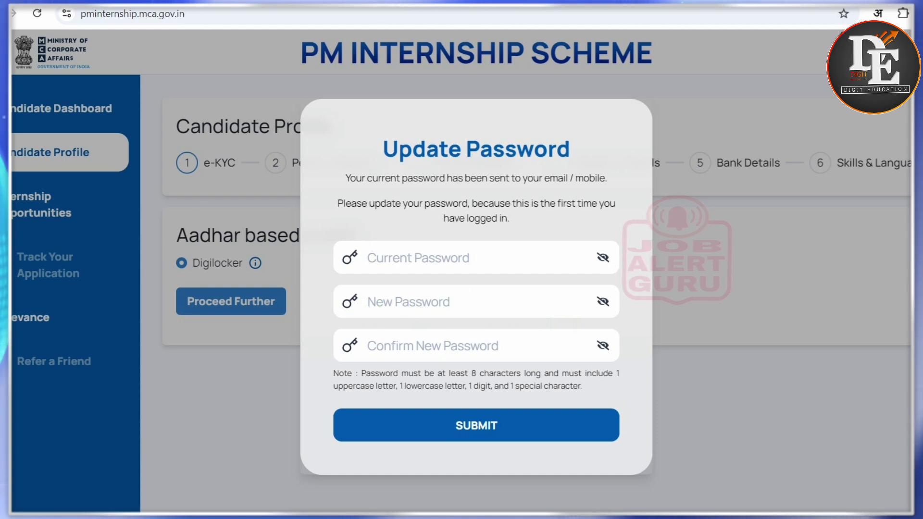
# - Enter the current password and the new password, then move to Confirm New Password
pyautogui.click(457, 257)
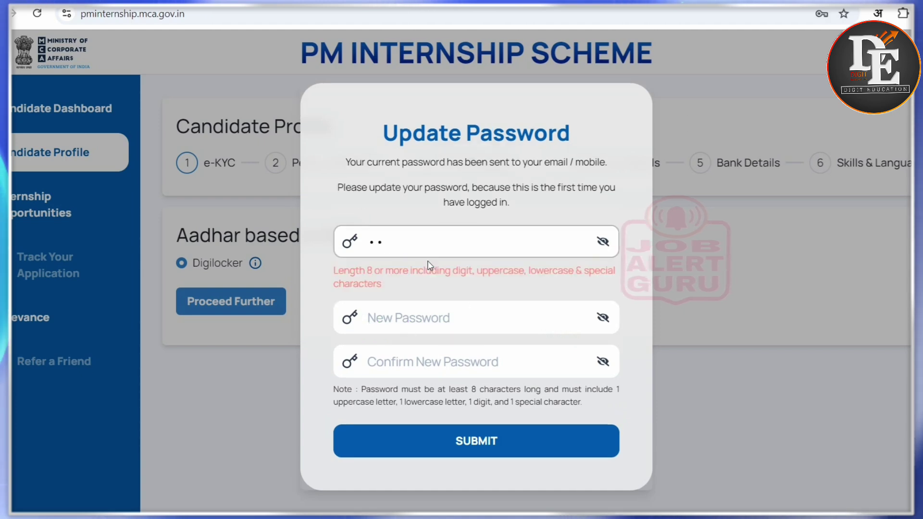
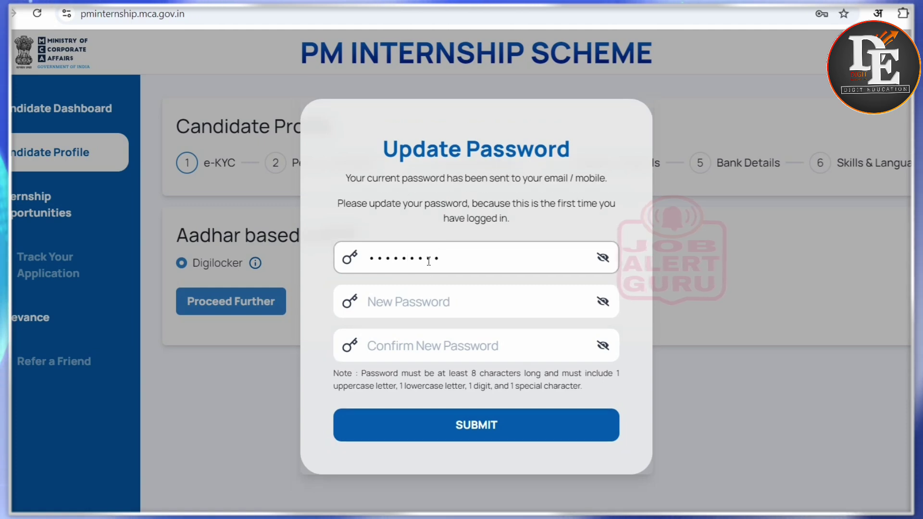
pyautogui.click(439, 300)
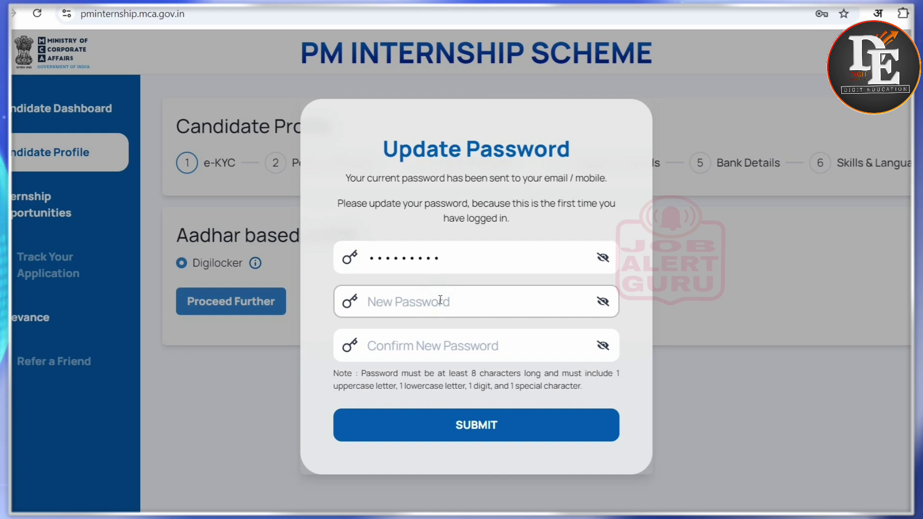
pyautogui.write('*')
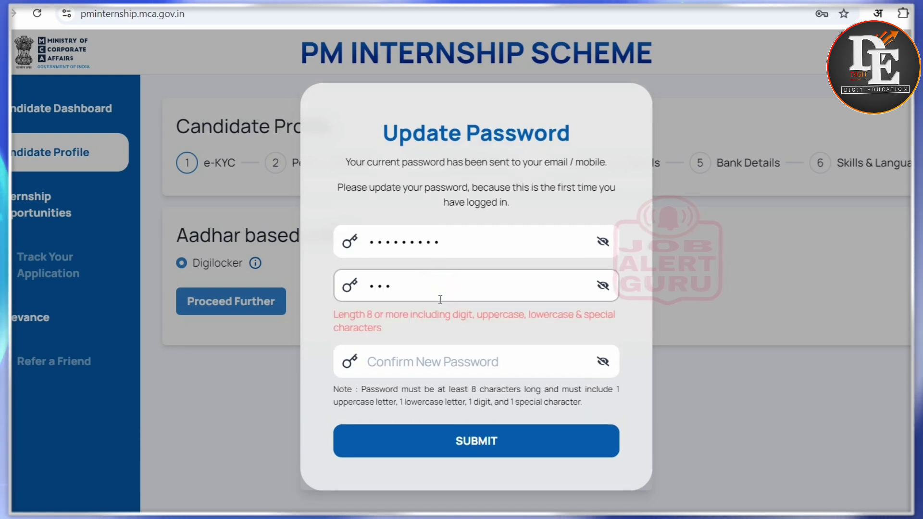
pyautogui.write('******')
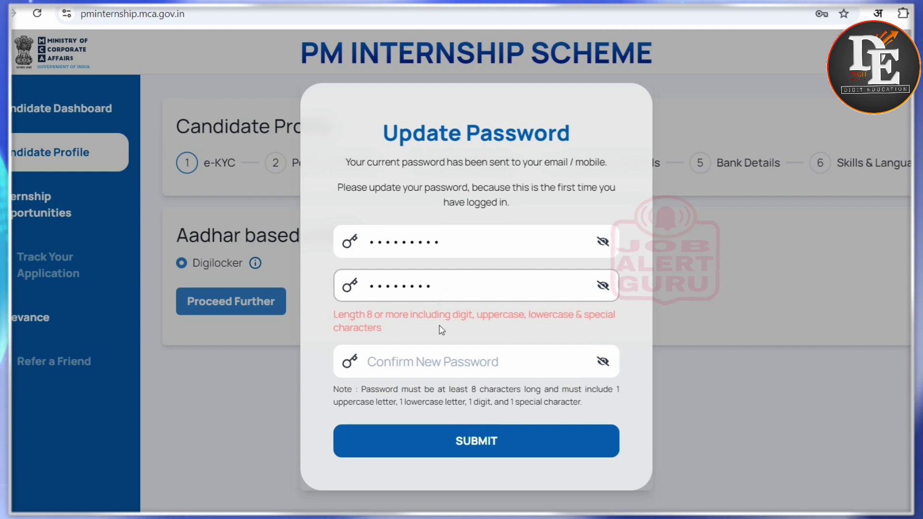
pyautogui.click(428, 360)
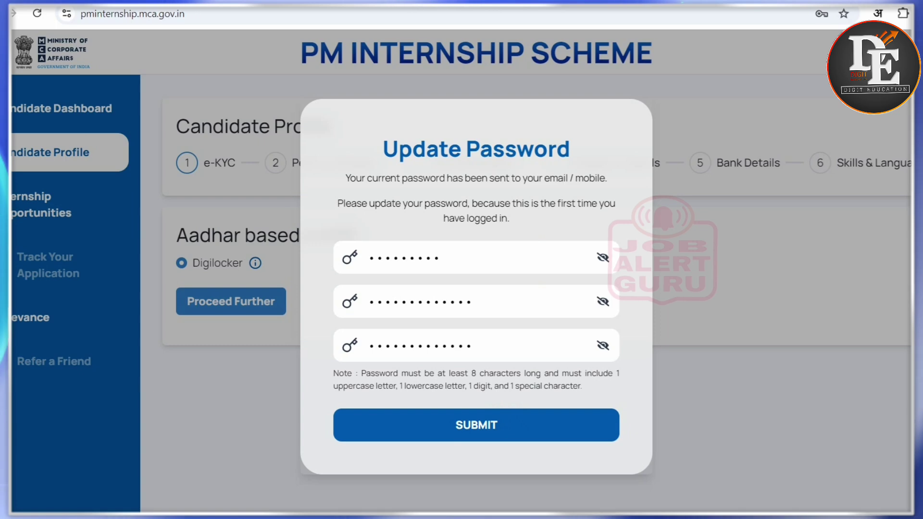
# - Submit the password change, save it in the browser, and mark the profile's step tabs
pyautogui.click(486, 437)
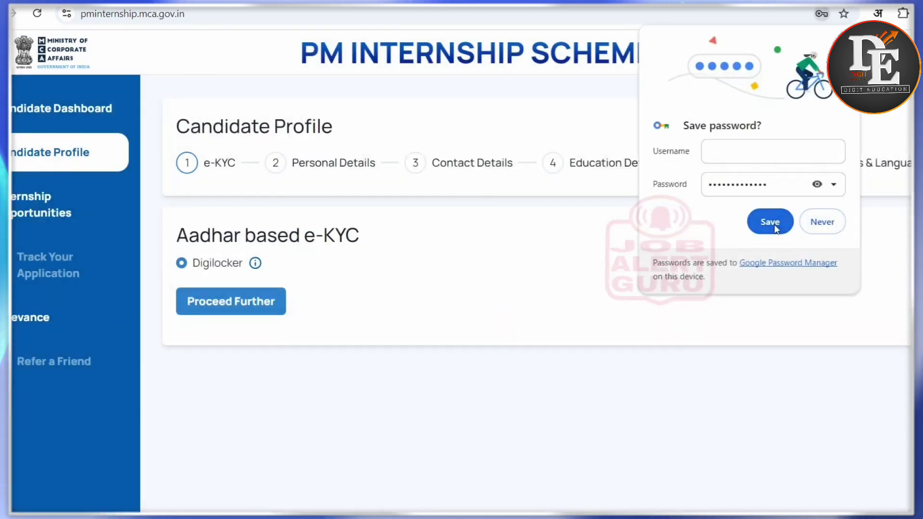
pyautogui.click(771, 222)
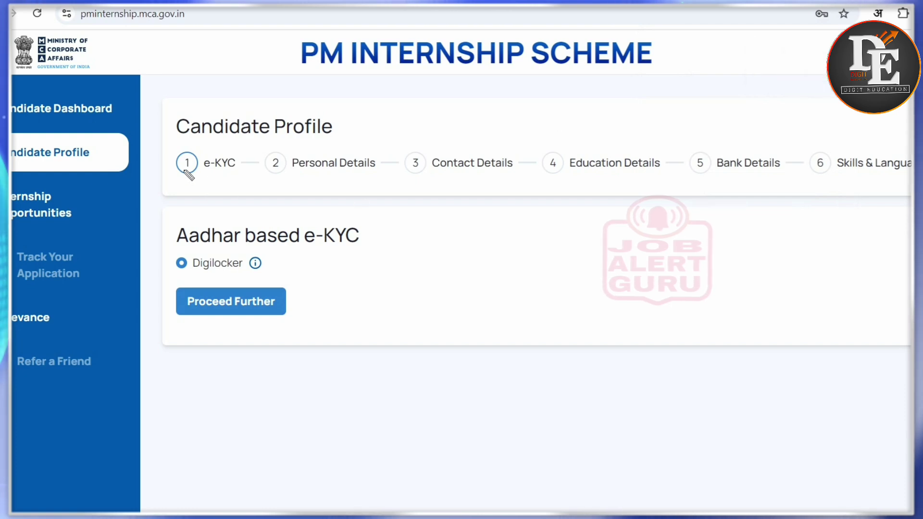
pyautogui.moveTo(185, 172)
pyautogui.mouseDown()
pyautogui.moveTo(184, 179)
pyautogui.moveTo(226, 166)
pyautogui.mouseUp()
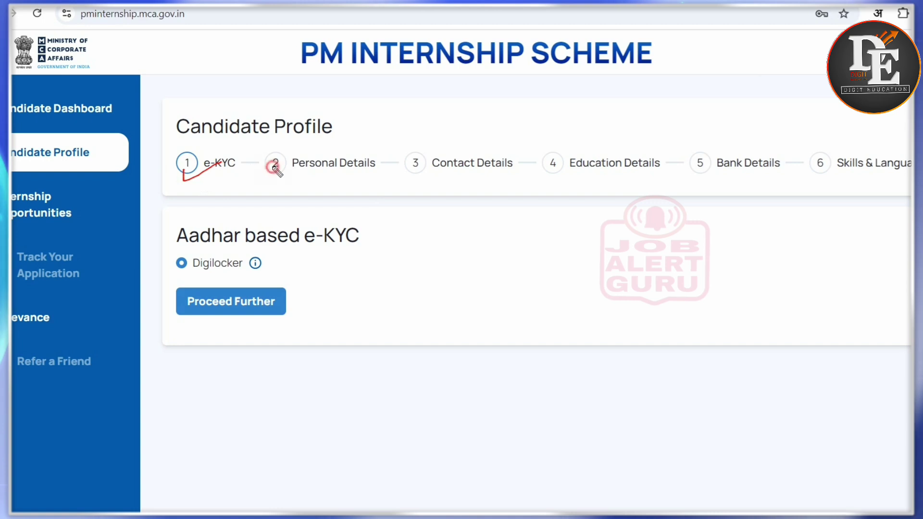
pyautogui.moveTo(273, 168); pyautogui.dragTo(314, 160)
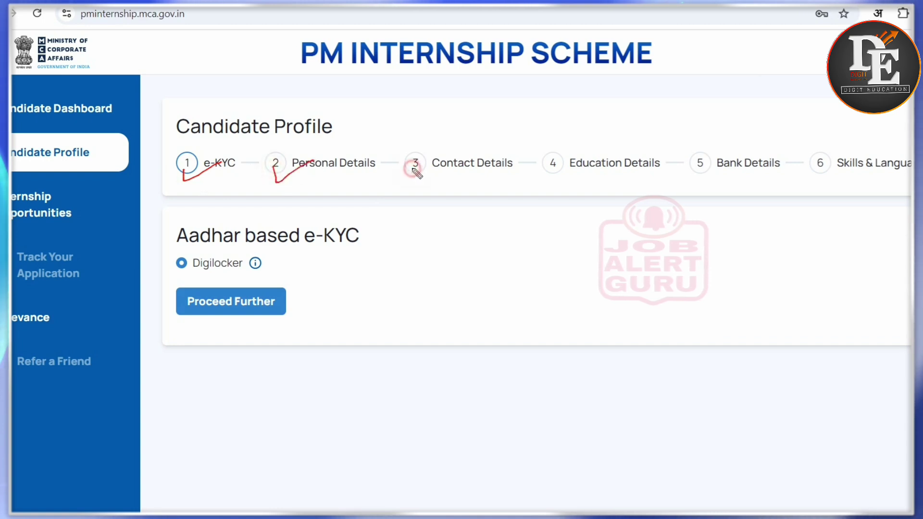
pyautogui.moveTo(413, 170); pyautogui.dragTo(448, 165)
pyautogui.moveTo(567, 172)
pyautogui.mouseDown()
pyautogui.moveTo(574, 180)
pyautogui.moveTo(620, 160)
pyautogui.mouseUp()
pyautogui.moveTo(709, 172); pyautogui.dragTo(746, 169)
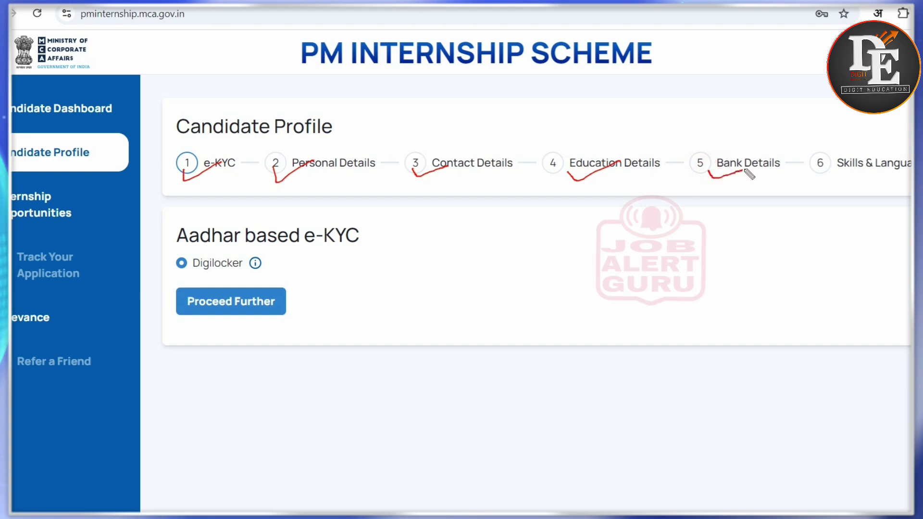
pyautogui.moveTo(844, 171); pyautogui.dragTo(895, 169)
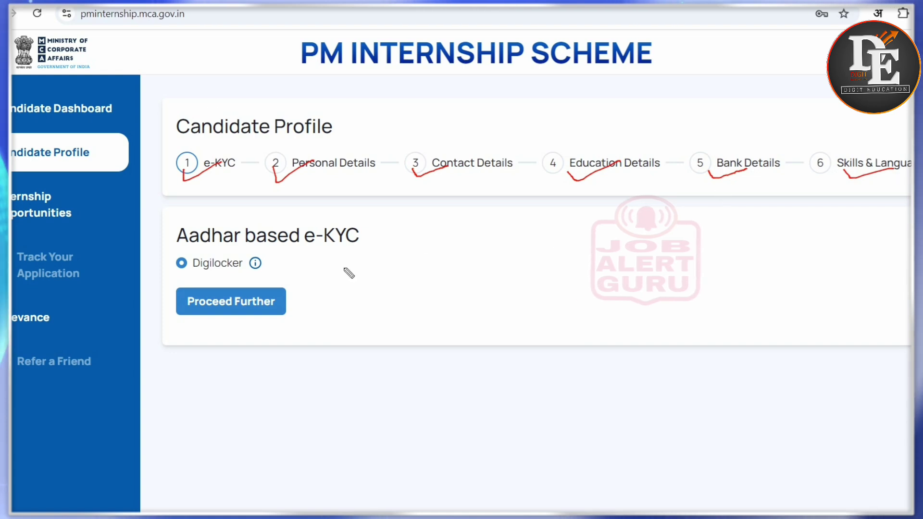
# - Mark the Aadhaar-based e-KYC section and the Digilocker verification option
pyautogui.moveTo(165, 230)
pyautogui.mouseDown()
pyautogui.moveTo(165, 240)
pyautogui.moveTo(226, 215)
pyautogui.mouseUp()
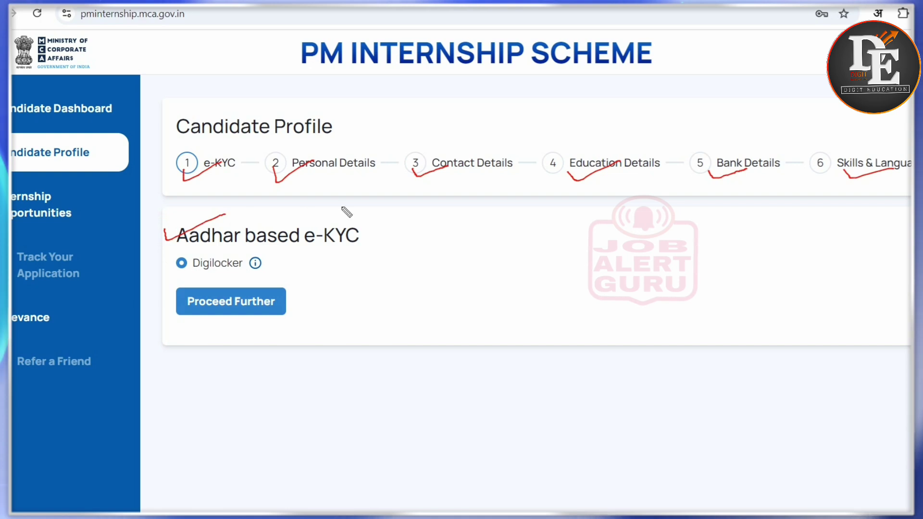
pyautogui.hotkey('ctrl', 'z')
pyautogui.hotkey('ctrl', 'z')
pyautogui.hotkey('ctrl', 'z')
pyautogui.hotkey('ctrl', 'z')
pyautogui.hotkey('ctrl', 'z')
pyautogui.hotkey('ctrl', 'z')
pyautogui.hotkey('ctrl', 'z')
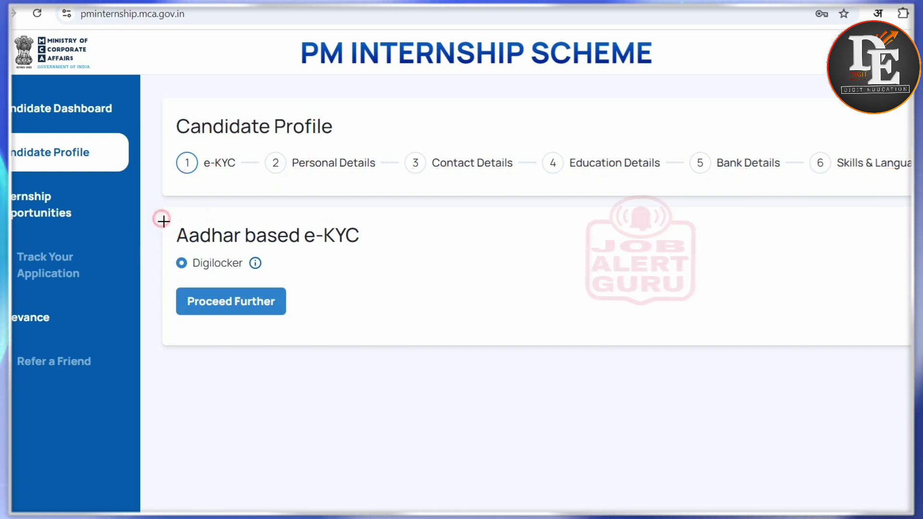
pyautogui.moveTo(161, 218)
pyautogui.mouseDown()
pyautogui.moveTo(373, 312)
pyautogui.moveTo(374, 327)
pyautogui.mouseUp()
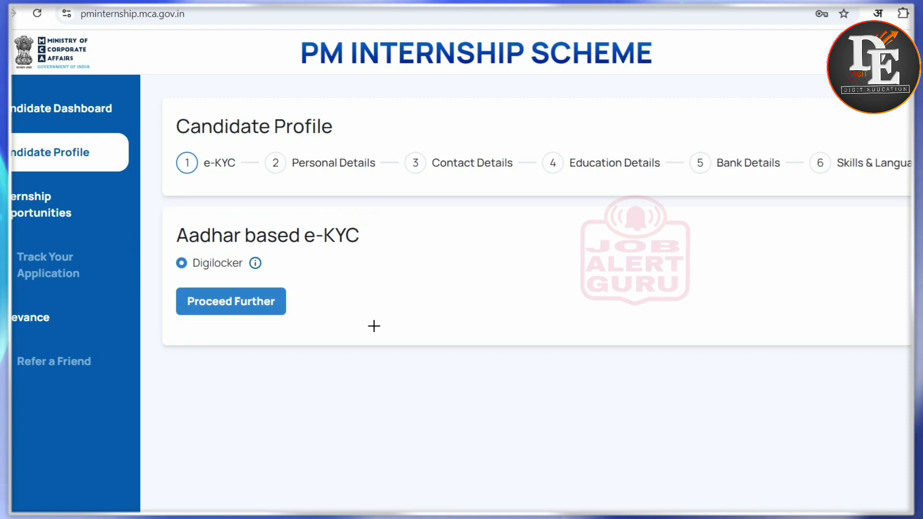
pyautogui.moveTo(172, 250); pyautogui.dragTo(278, 283)
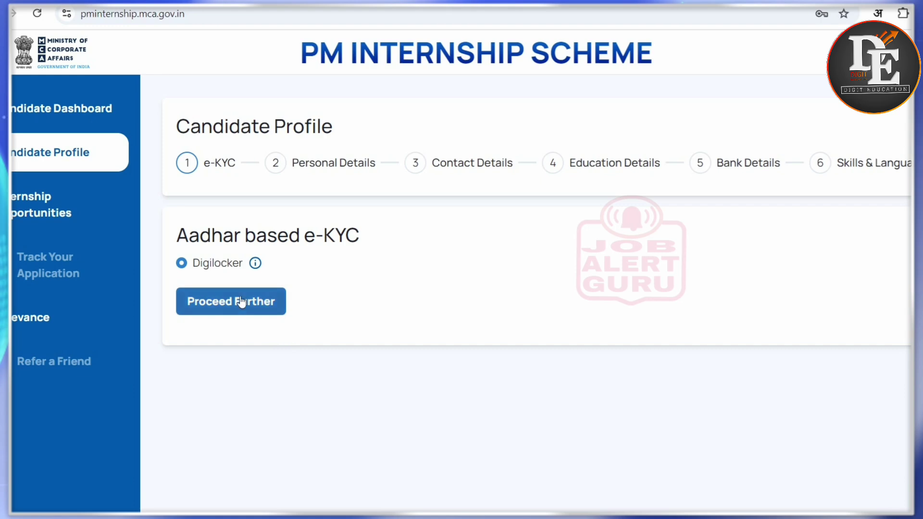
# - Proceed to DigiLocker e-KYC and mark the Aadhaar number, captcha and Next fields on Meri Pehchaan
pyautogui.click(215, 306)
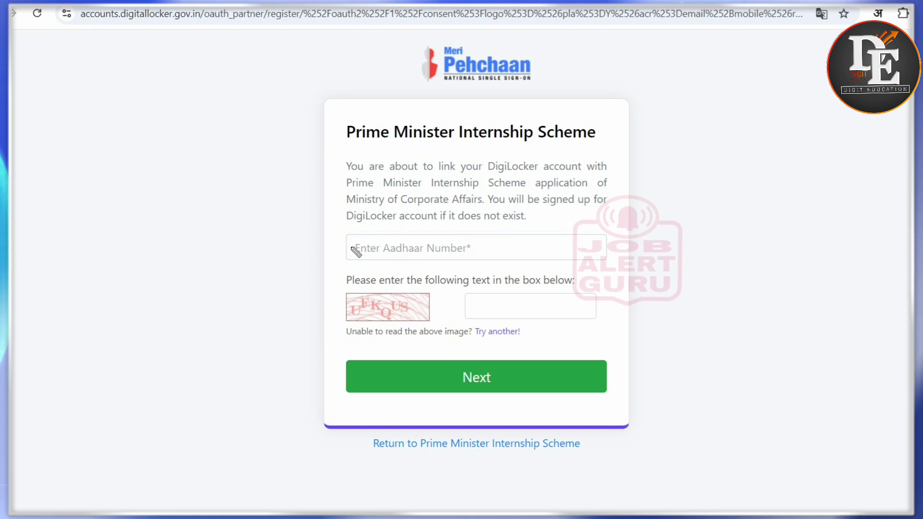
pyautogui.click(330, 240)
pyautogui.moveTo(330, 240); pyautogui.dragTo(388, 235)
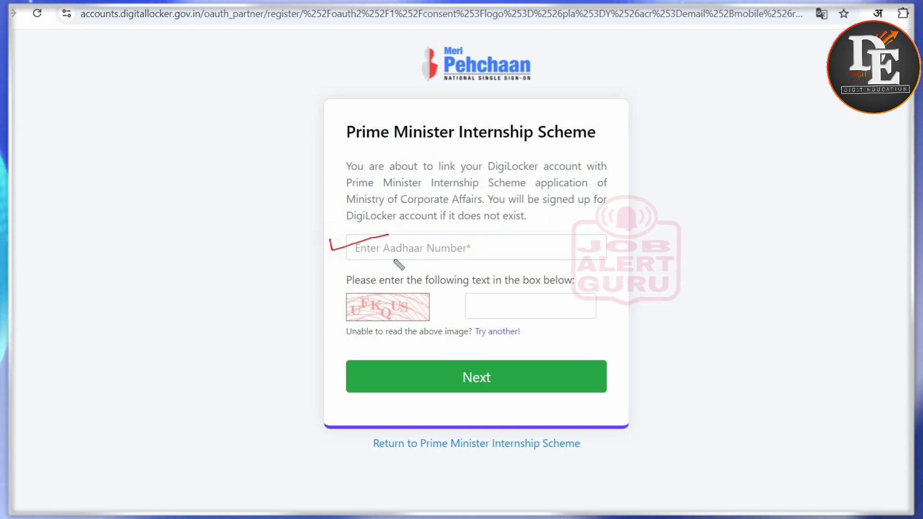
pyautogui.moveTo(418, 308)
pyautogui.mouseDown()
pyautogui.moveTo(486, 304)
pyautogui.moveTo(478, 316)
pyautogui.mouseUp()
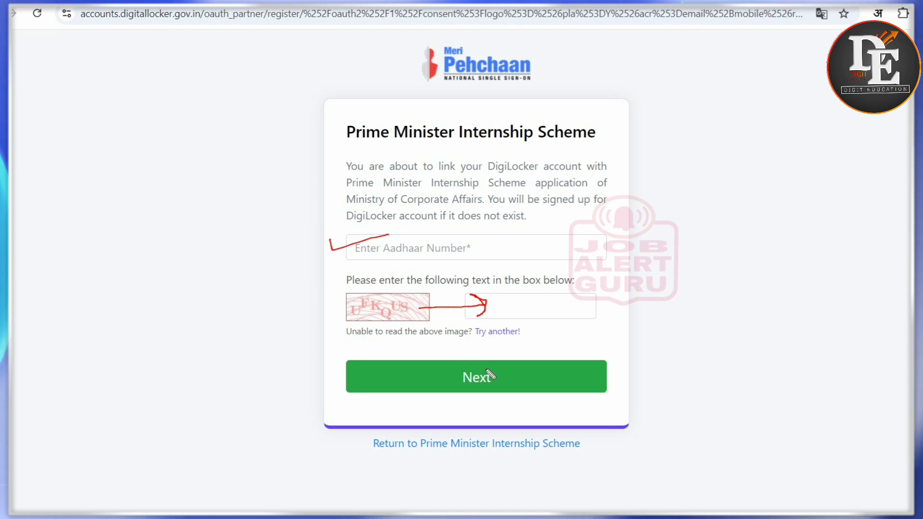
pyautogui.moveTo(487, 370)
pyautogui.mouseDown()
pyautogui.moveTo(500, 378)
pyautogui.moveTo(540, 369)
pyautogui.mouseUp()
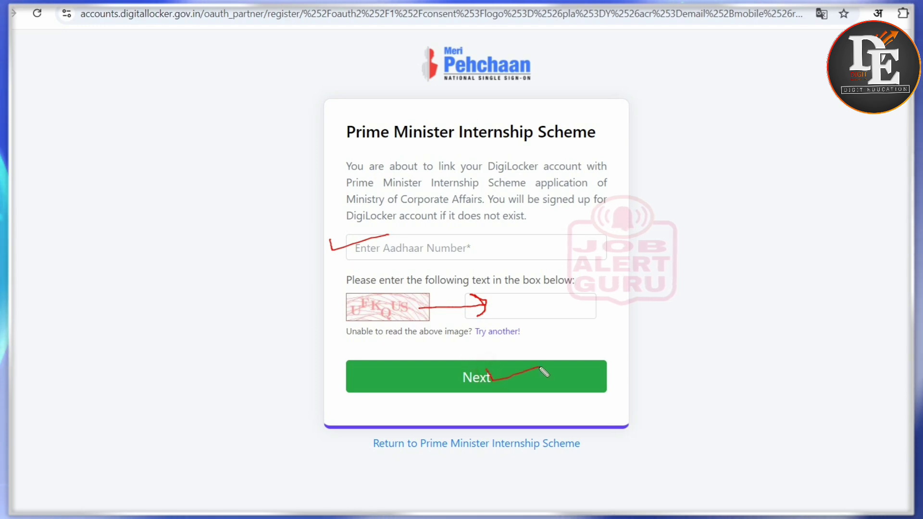
pyautogui.hotkey('ctrl', 'z')
pyautogui.hotkey('ctrl', 'z')
pyautogui.hotkey('ctrl', 'z')
pyautogui.hotkey('ctrl', 'z')
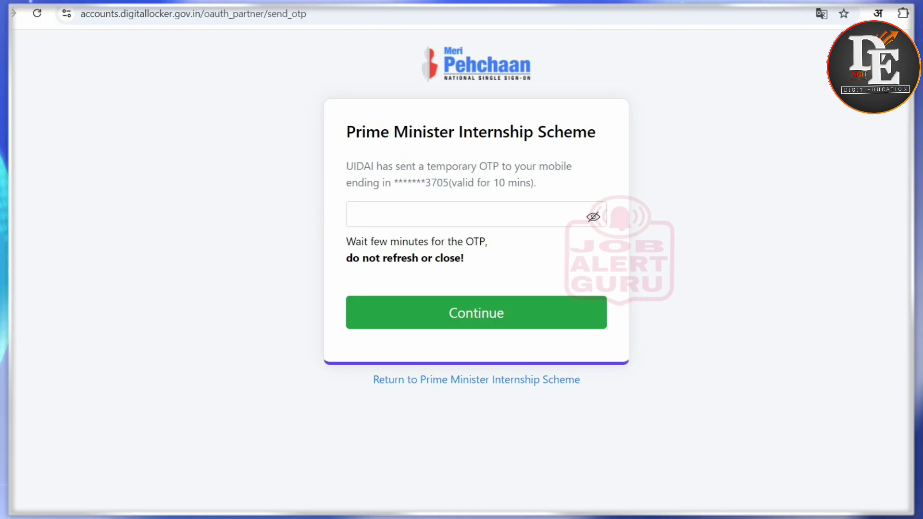
# - Enter the OTP received on the mobile and continue to verify it
pyautogui.click(529, 212)
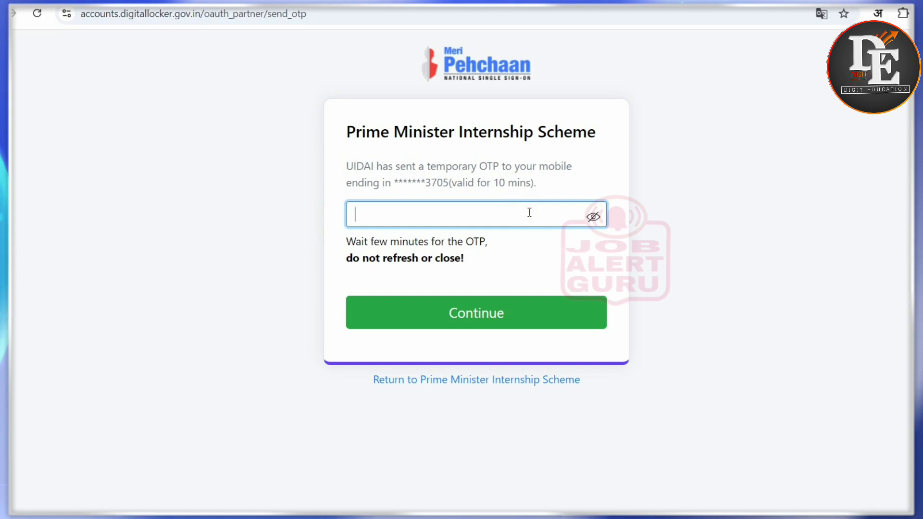
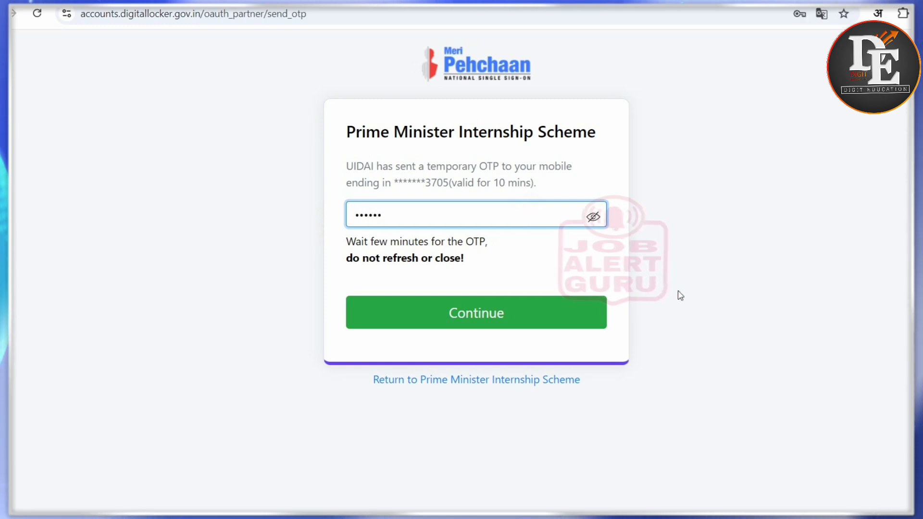
pyautogui.click(408, 284)
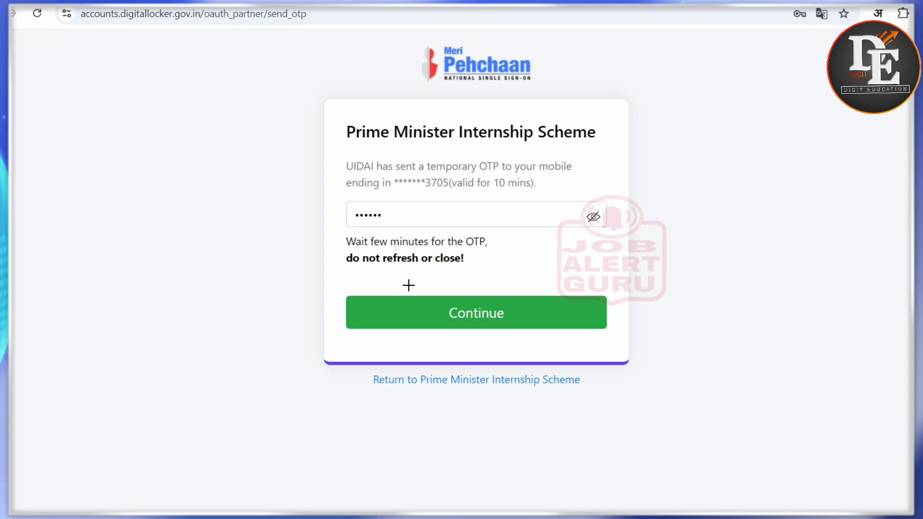
pyautogui.click(427, 284)
pyautogui.moveTo(427, 284); pyautogui.dragTo(515, 338)
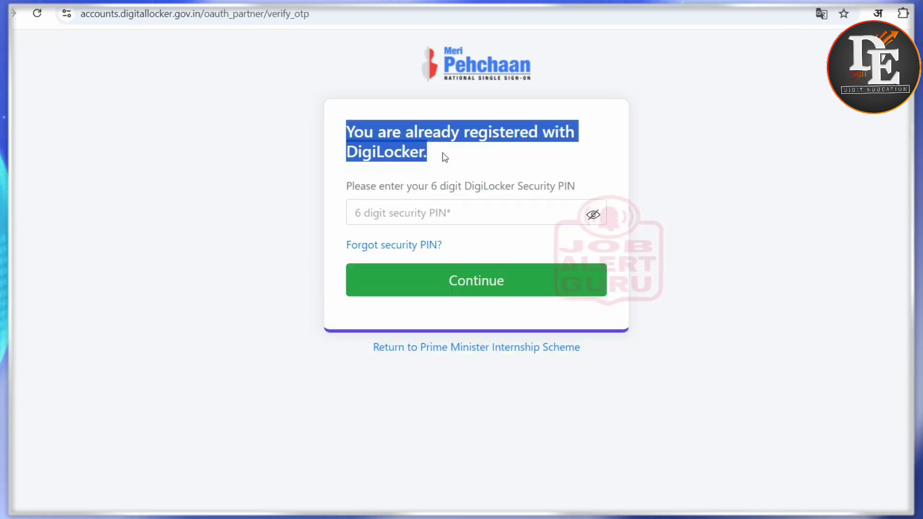
pyautogui.click(442, 153)
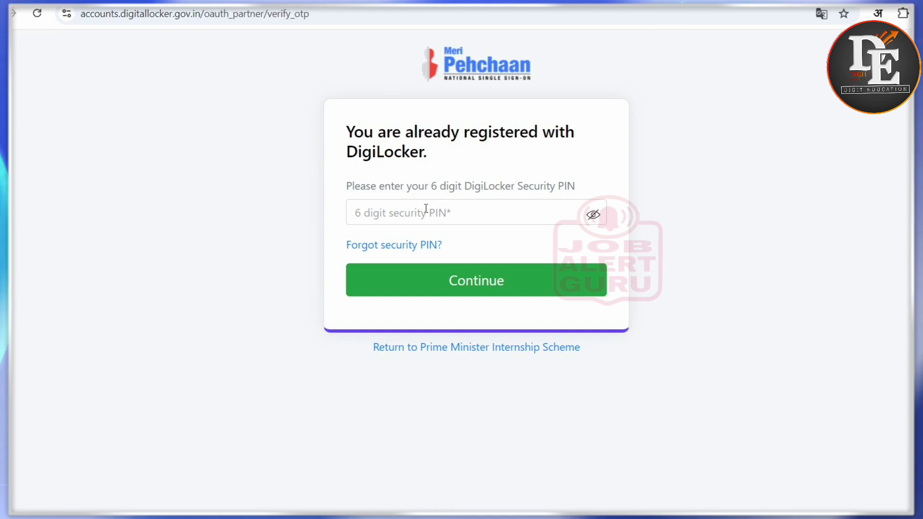
# - Enter the 6-digit DigiLocker Security PIN and sign in
pyautogui.click(426, 210)
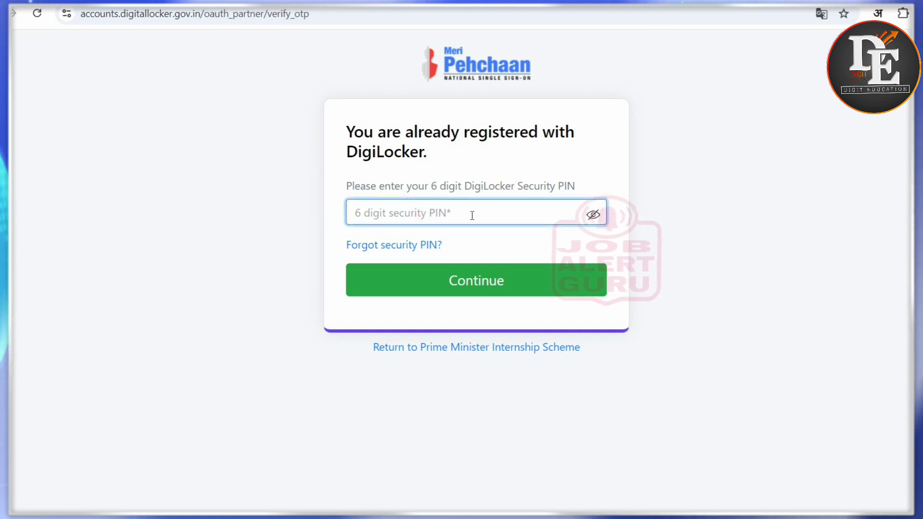
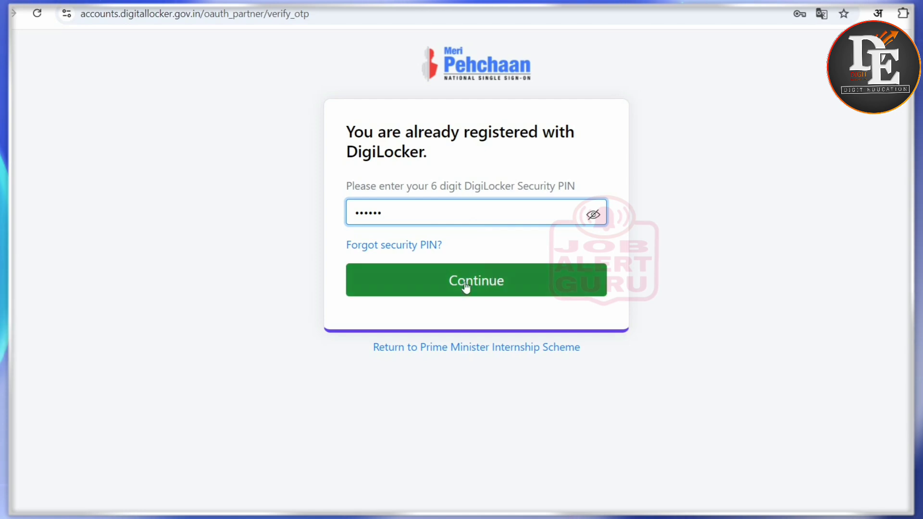
pyautogui.moveTo(407, 193); pyautogui.dragTo(482, 189)
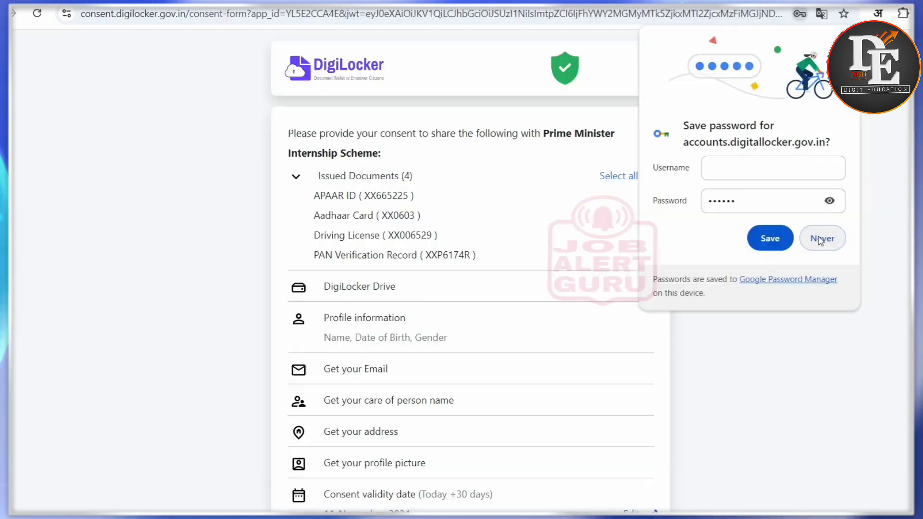
# - Decline saving the password, keep Aadhaar Card and PAN selected, and allow sharing them
pyautogui.click(818, 238)
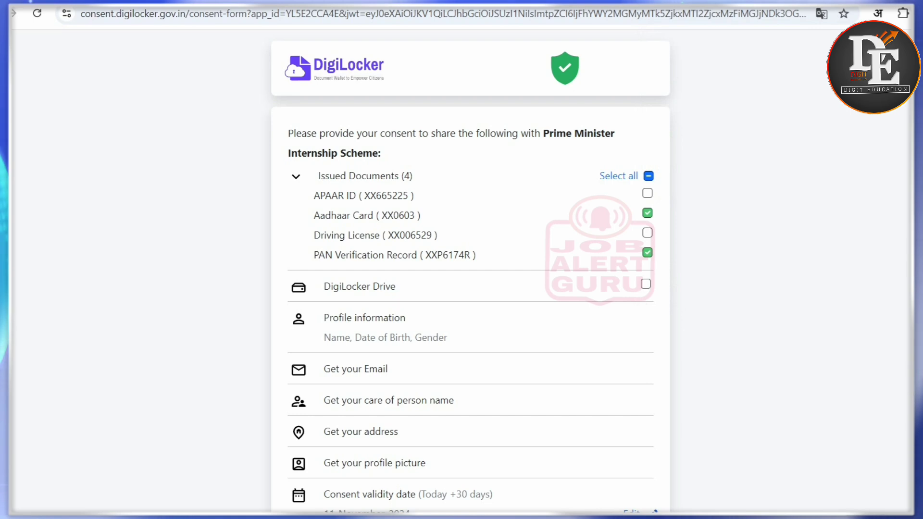
pyautogui.moveTo(297, 193)
pyautogui.mouseDown()
pyautogui.moveTo(299, 201)
pyautogui.moveTo(328, 191)
pyautogui.moveTo(322, 250)
pyautogui.mouseUp()
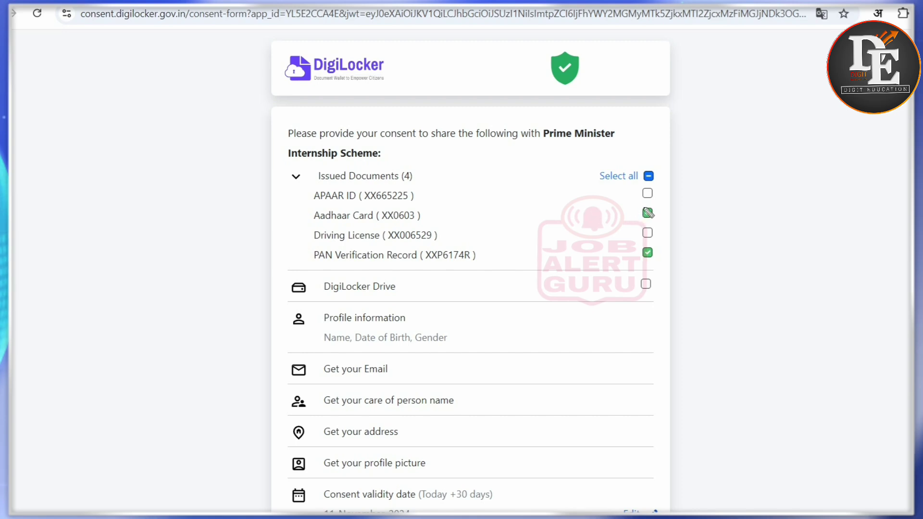
pyautogui.moveTo(637, 210); pyautogui.dragTo(668, 208)
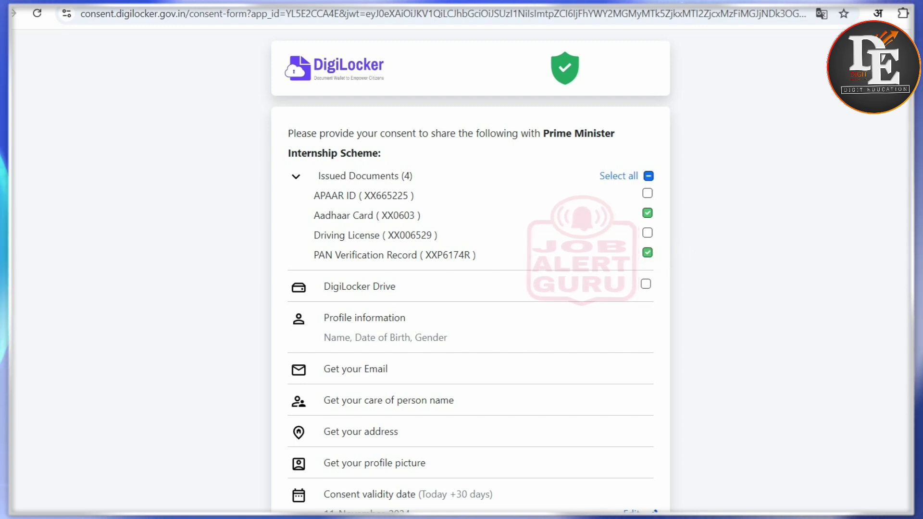
pyautogui.scroll(-3, 657, 495)
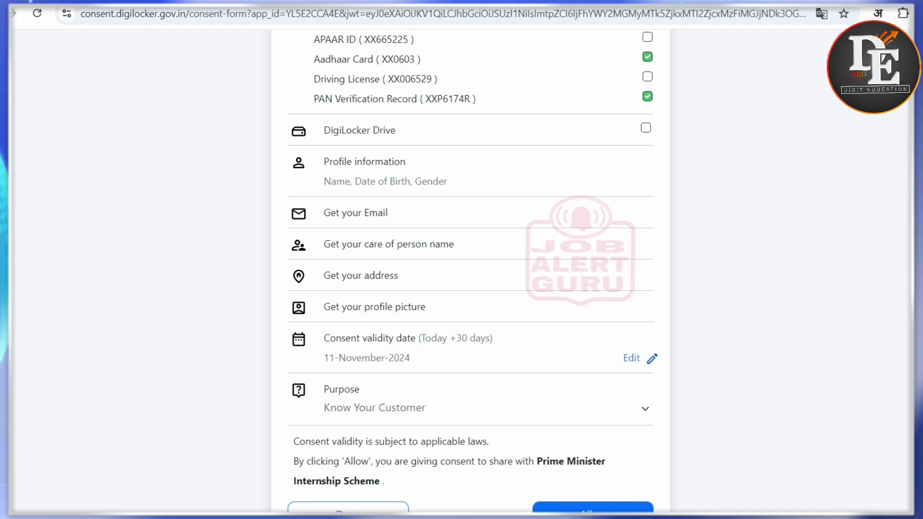
pyautogui.click(601, 503)
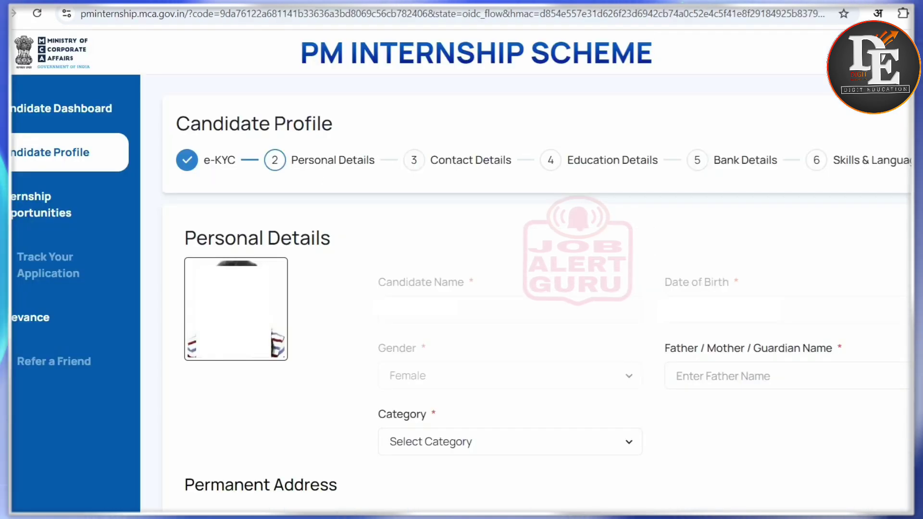
# - Review the e-KYC pre-filled personal details and choose OBC as the candidate's Category
pyautogui.moveTo(275, 290)
pyautogui.mouseDown()
pyautogui.moveTo(282, 298)
pyautogui.moveTo(318, 285)
pyautogui.mouseUp()
pyautogui.moveTo(457, 311); pyautogui.dragTo(494, 303)
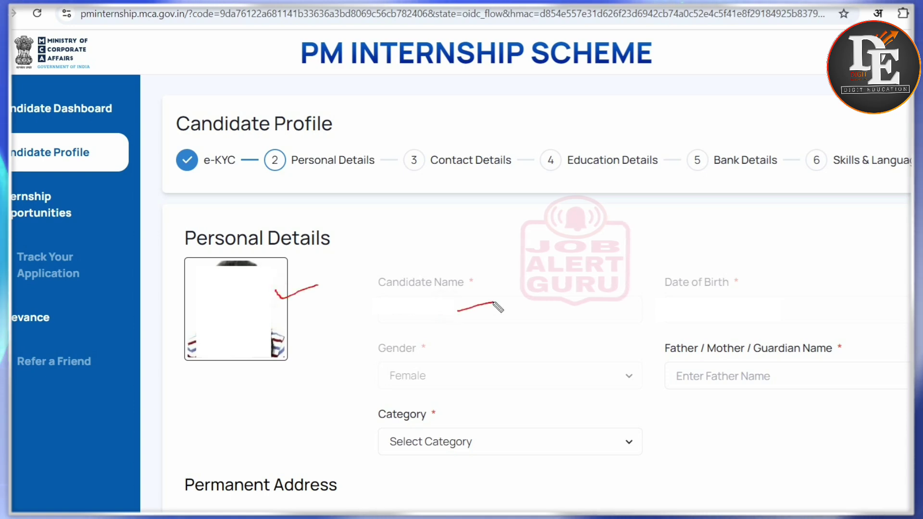
pyautogui.moveTo(799, 308); pyautogui.dragTo(780, 311)
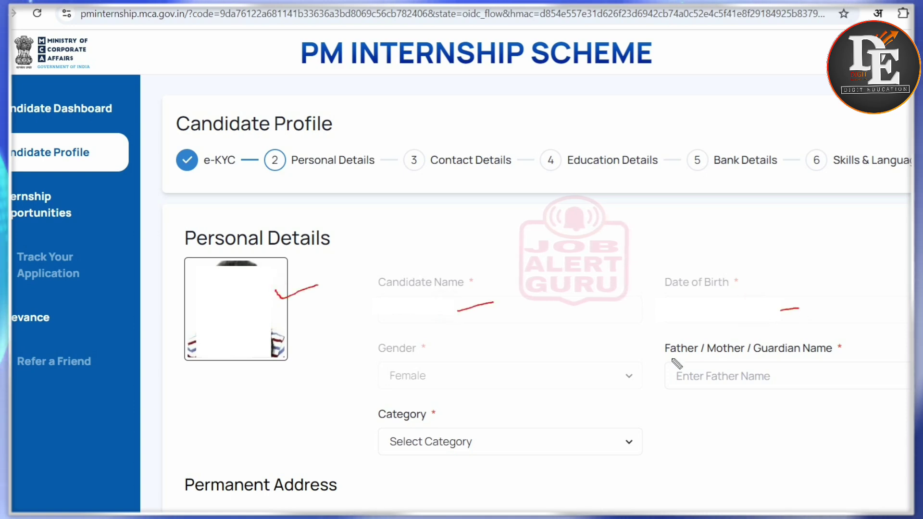
pyautogui.moveTo(605, 369)
pyautogui.mouseDown()
pyautogui.moveTo(617, 378)
pyautogui.moveTo(644, 364)
pyautogui.mouseUp()
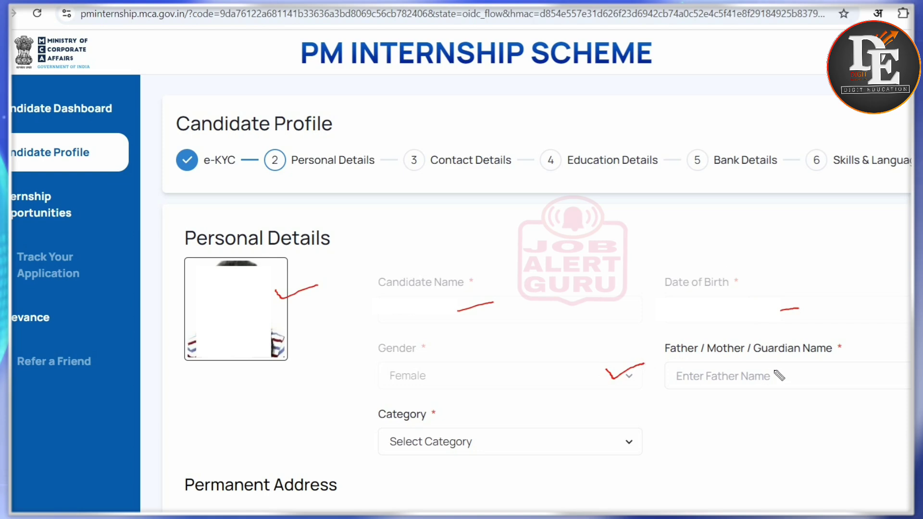
pyautogui.moveTo(777, 370); pyautogui.dragTo(835, 369)
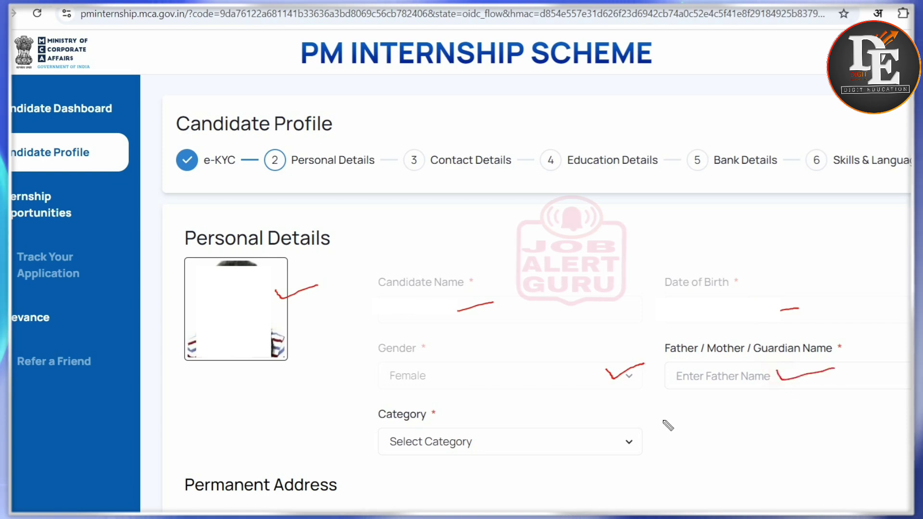
pyautogui.moveTo(627, 431); pyautogui.dragTo(635, 442)
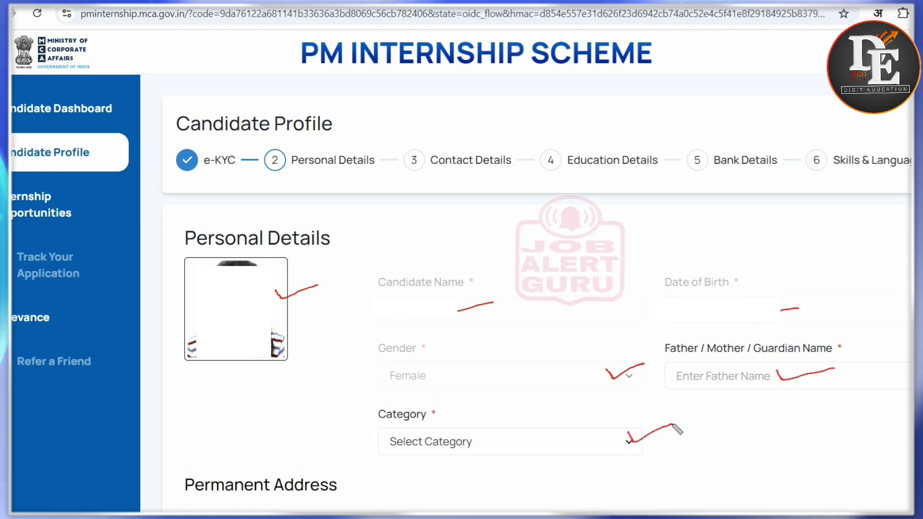
pyautogui.hotkey('ctrl', 'z')
pyautogui.hotkey('ctrl', 'z')
pyautogui.hotkey('ctrl', 'z')
pyautogui.hotkey('ctrl', 'z')
pyautogui.hotkey('ctrl', 'z')
pyautogui.hotkey('ctrl', 'z')
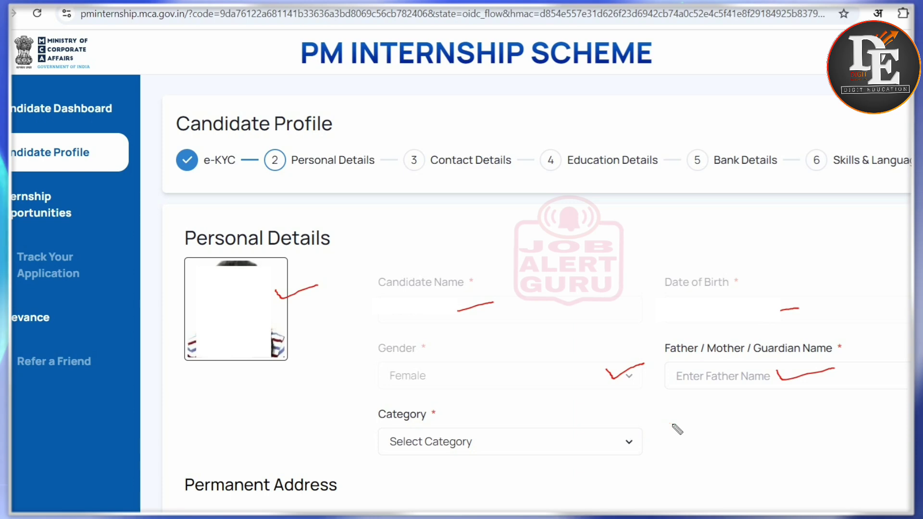
pyautogui.press('Escape')
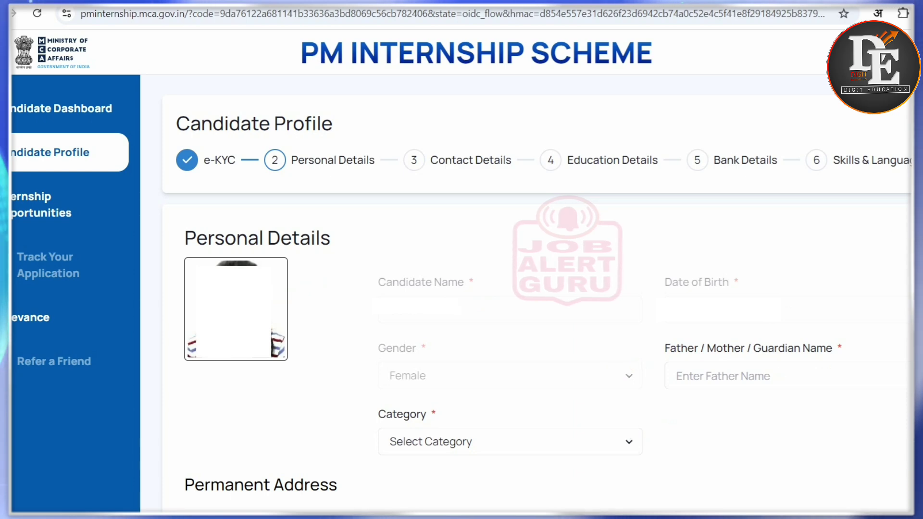
pyautogui.click(537, 446)
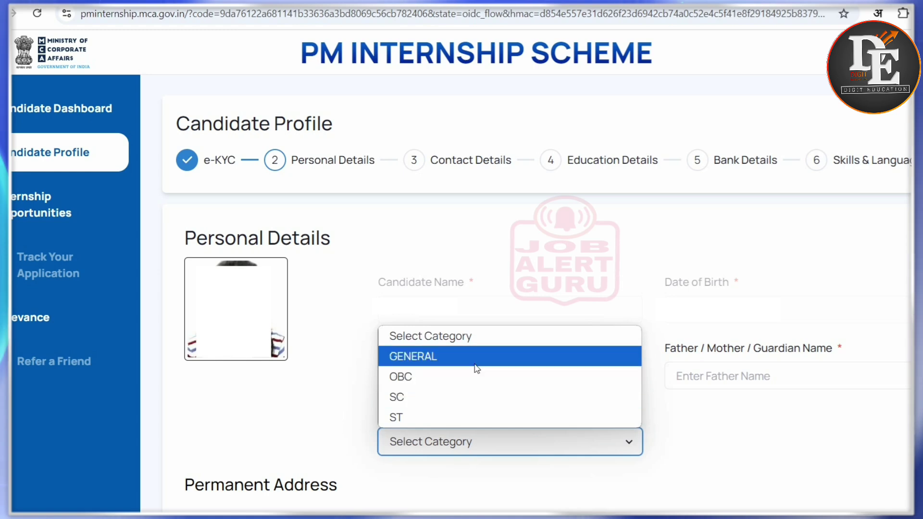
pyautogui.click(474, 375)
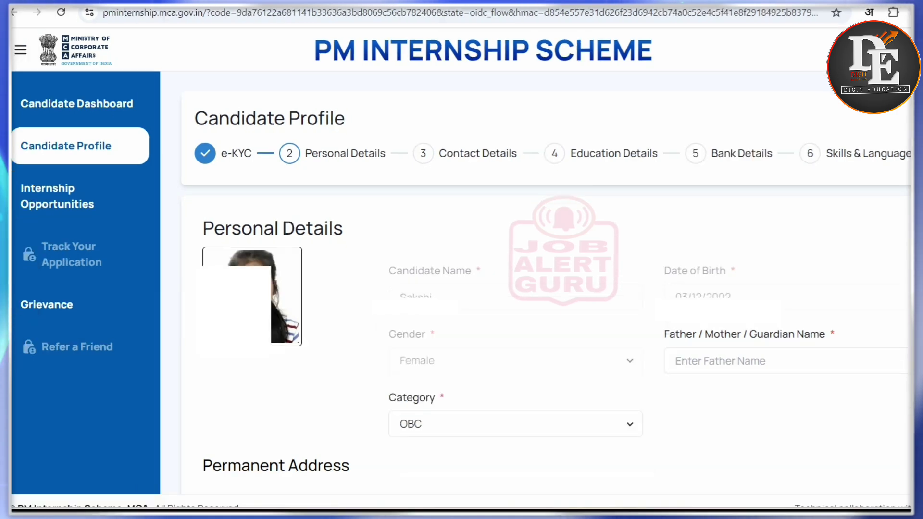
# - Scroll down and look over the pre-filled address fields
pyautogui.scroll(-7, 547, 289)
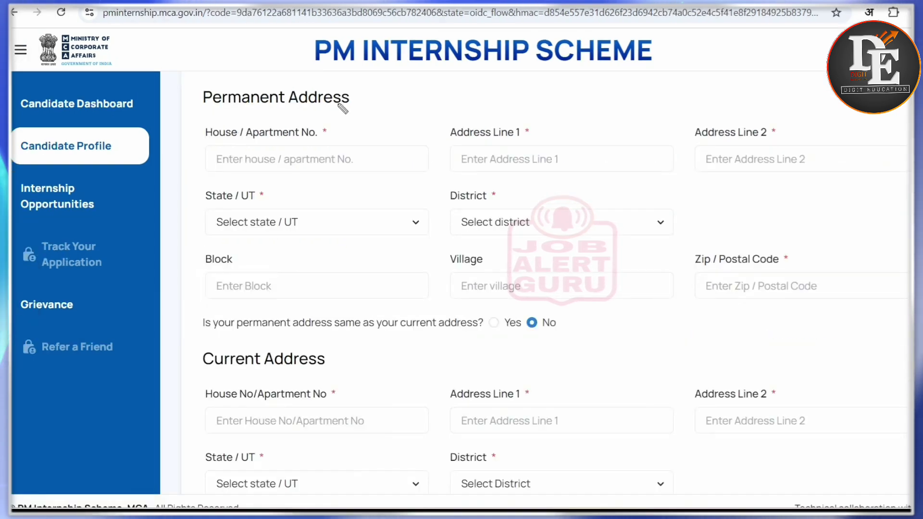
pyautogui.moveTo(355, 101); pyautogui.dragTo(388, 92)
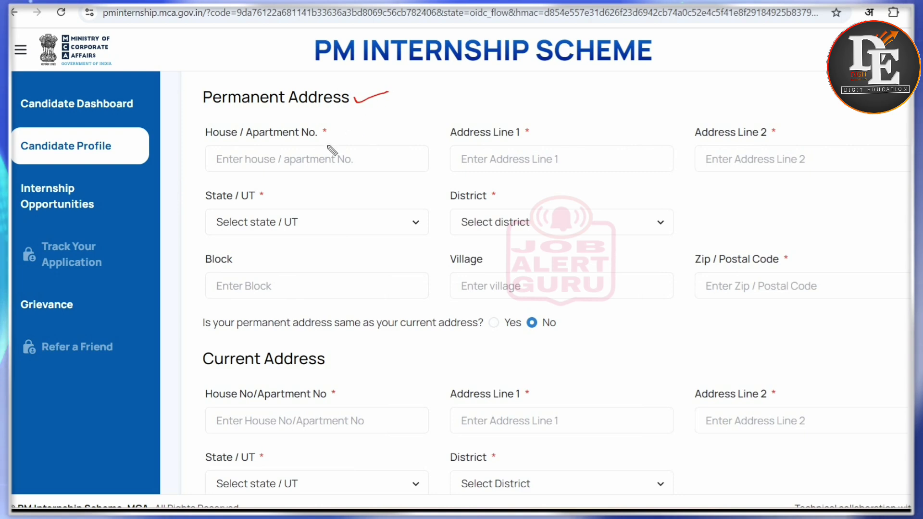
pyautogui.moveTo(318, 158); pyautogui.dragTo(349, 151)
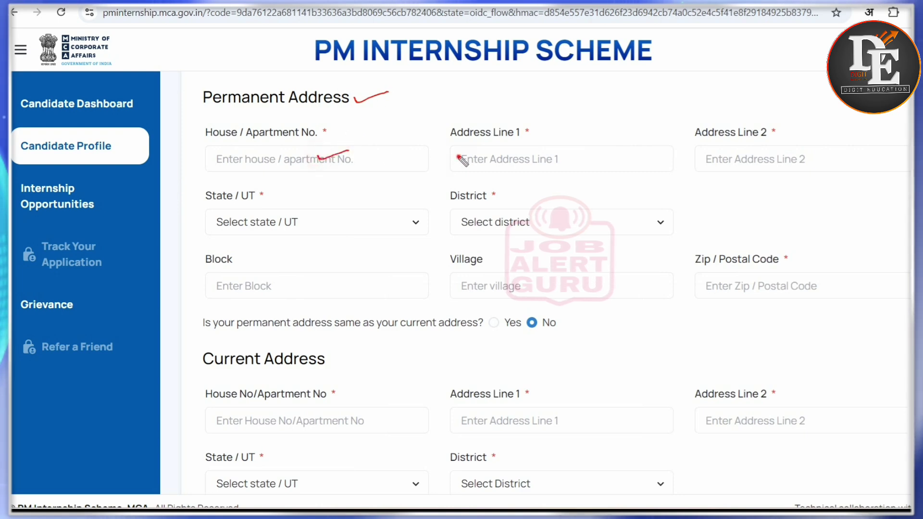
pyautogui.moveTo(460, 158); pyautogui.dragTo(522, 155)
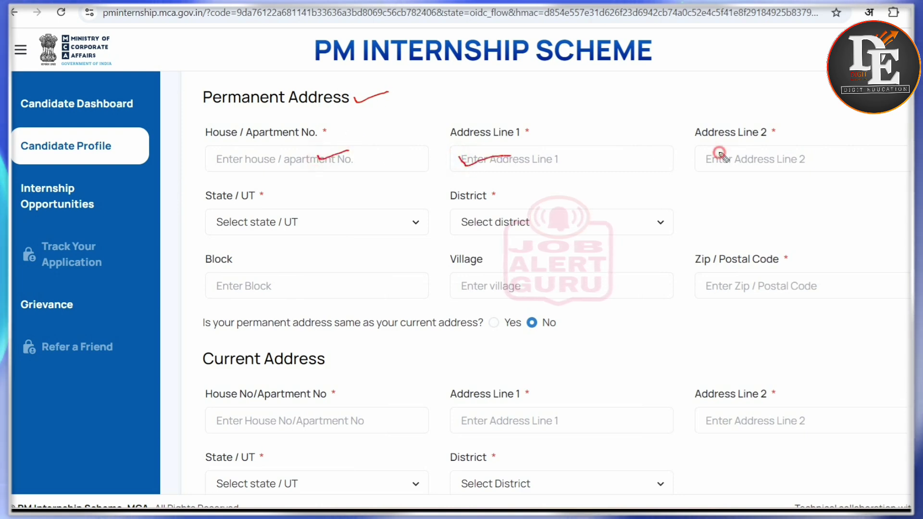
pyautogui.moveTo(719, 153); pyautogui.dragTo(770, 155)
pyautogui.moveTo(335, 223); pyautogui.dragTo(354, 225)
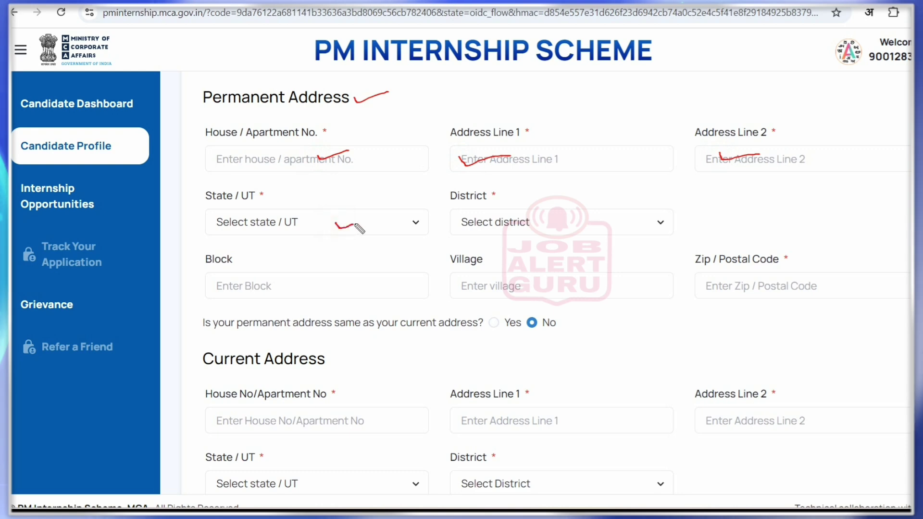
pyautogui.moveTo(478, 222); pyautogui.dragTo(521, 216)
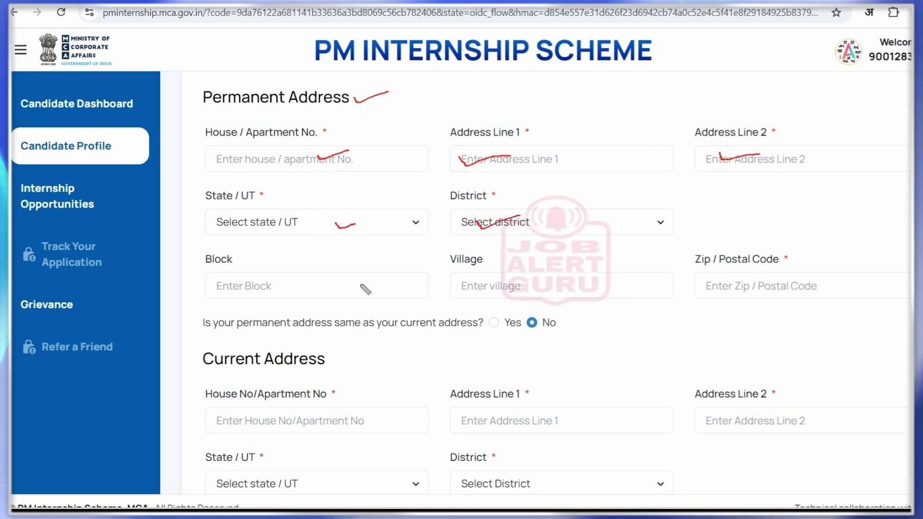
pyautogui.moveTo(354, 287); pyautogui.dragTo(389, 281)
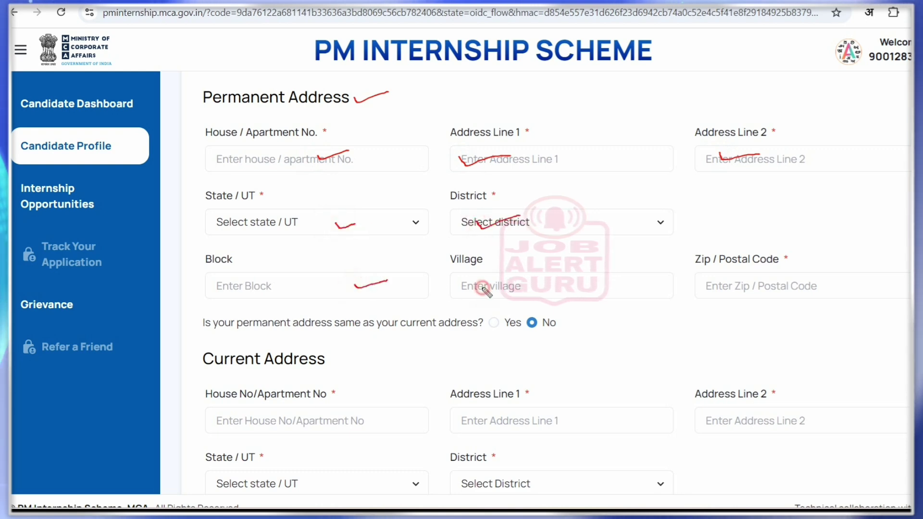
pyautogui.moveTo(483, 290); pyautogui.dragTo(516, 280)
pyautogui.moveTo(715, 282)
pyautogui.mouseDown()
pyautogui.moveTo(720, 289)
pyautogui.moveTo(757, 277)
pyautogui.mouseUp()
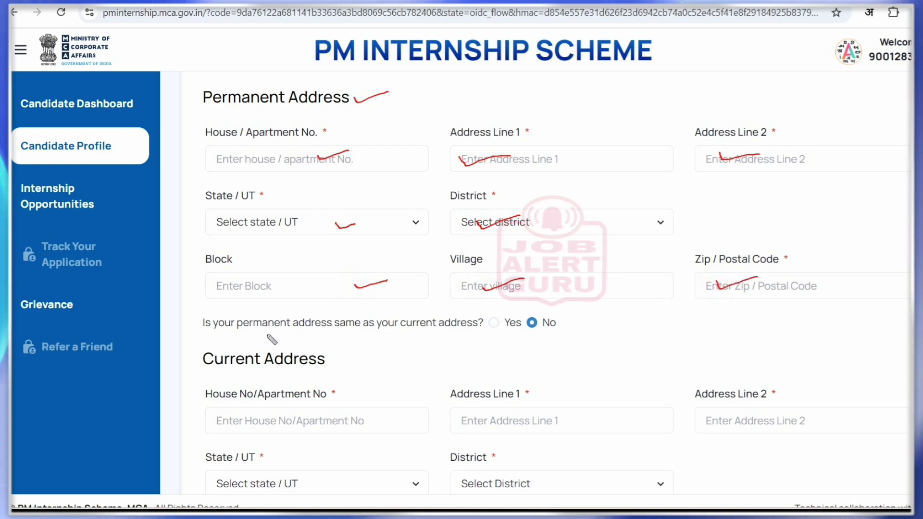
# - Check the remaining address fields and save them with Save & Next
pyautogui.moveTo(251, 332); pyautogui.dragTo(267, 331)
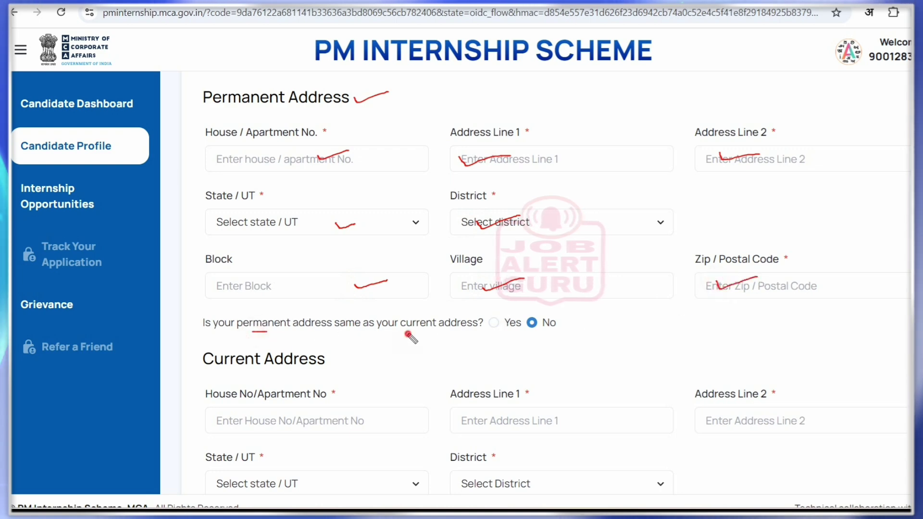
pyautogui.moveTo(408, 334); pyautogui.dragTo(419, 333)
pyautogui.moveTo(489, 317)
pyautogui.mouseDown()
pyautogui.moveTo(494, 326)
pyautogui.moveTo(527, 299)
pyautogui.mouseUp()
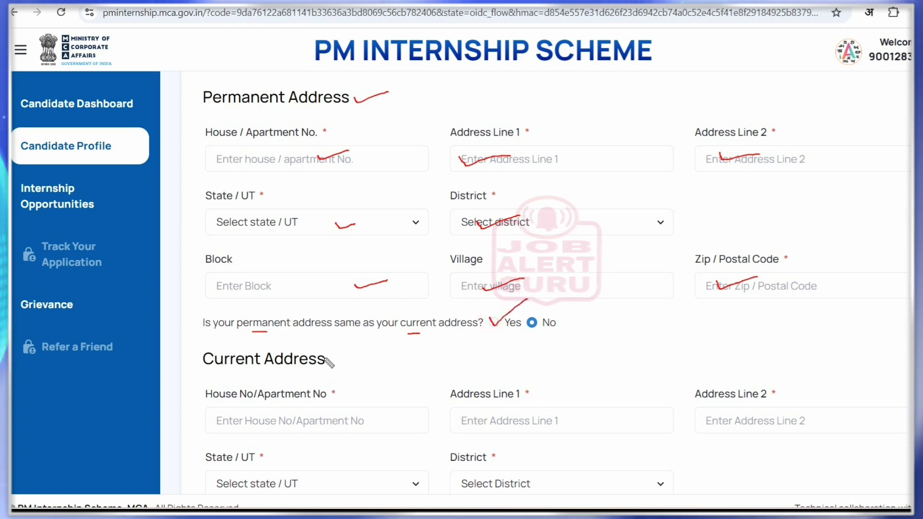
pyautogui.moveTo(328, 361); pyautogui.dragTo(354, 355)
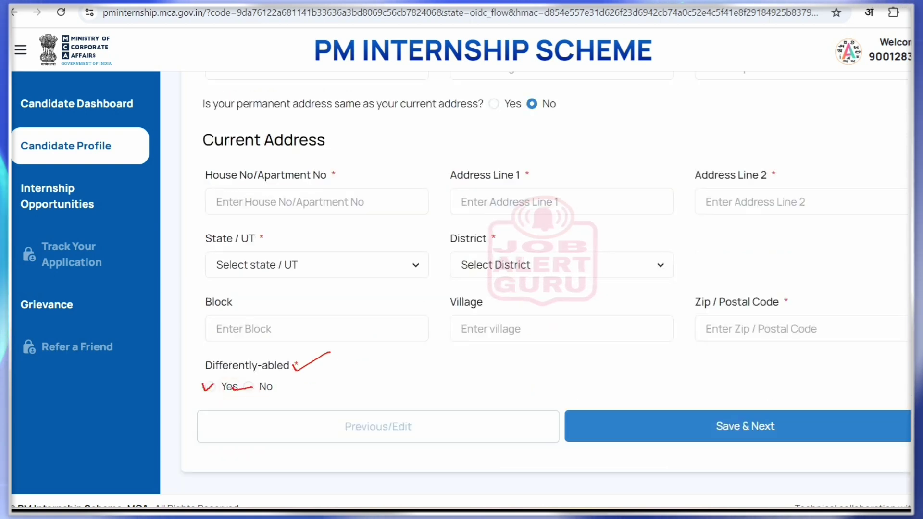
pyautogui.click(709, 406)
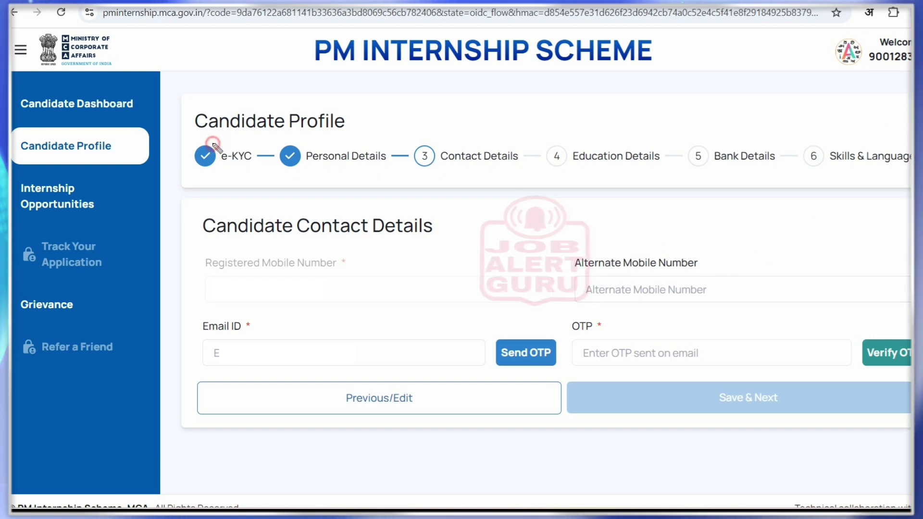
pyautogui.moveTo(213, 147); pyautogui.dragTo(235, 140)
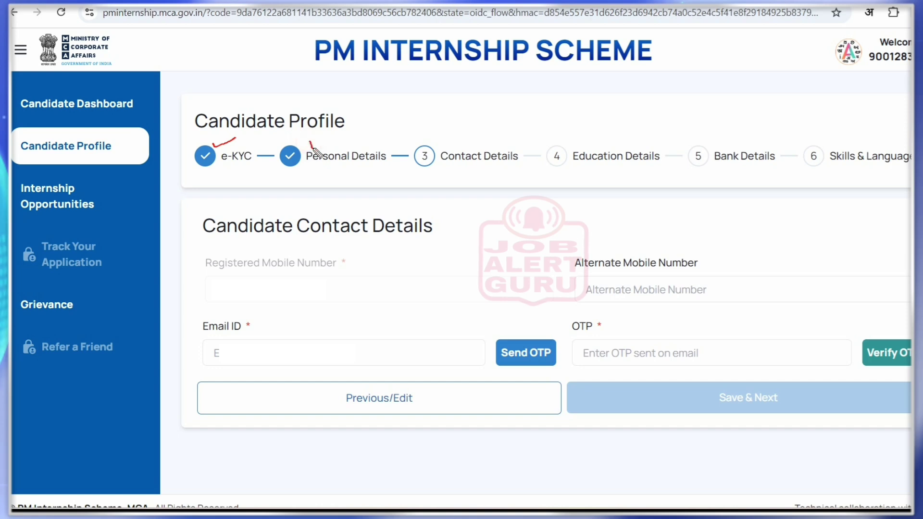
pyautogui.moveTo(310, 143); pyautogui.dragTo(363, 116)
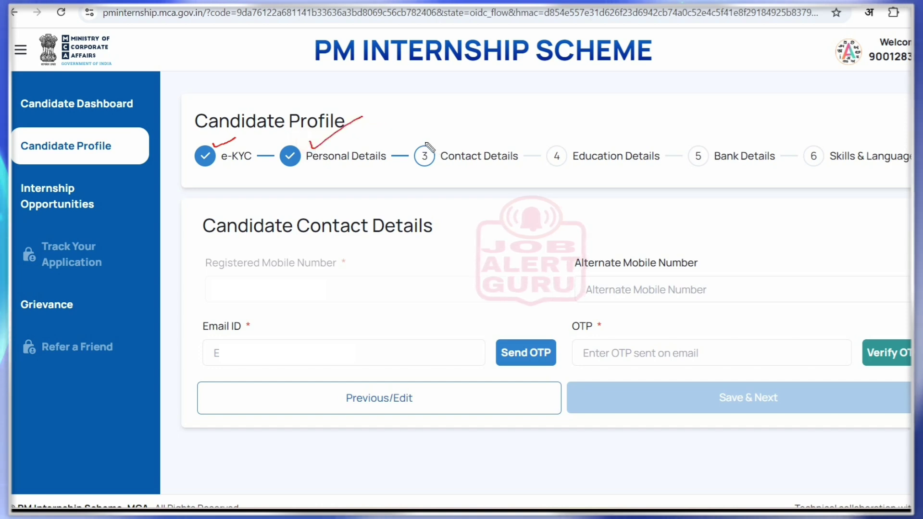
pyautogui.moveTo(418, 141); pyautogui.dragTo(461, 133)
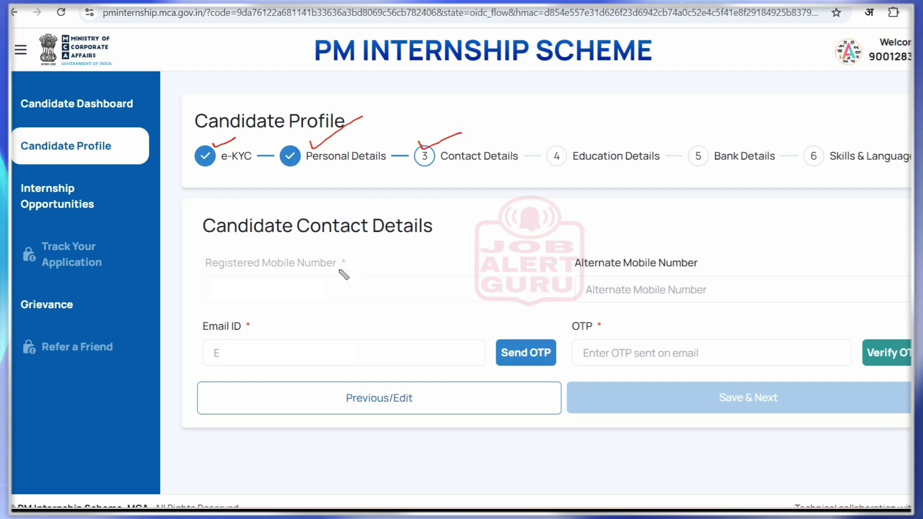
pyautogui.moveTo(434, 221); pyautogui.dragTo(474, 226)
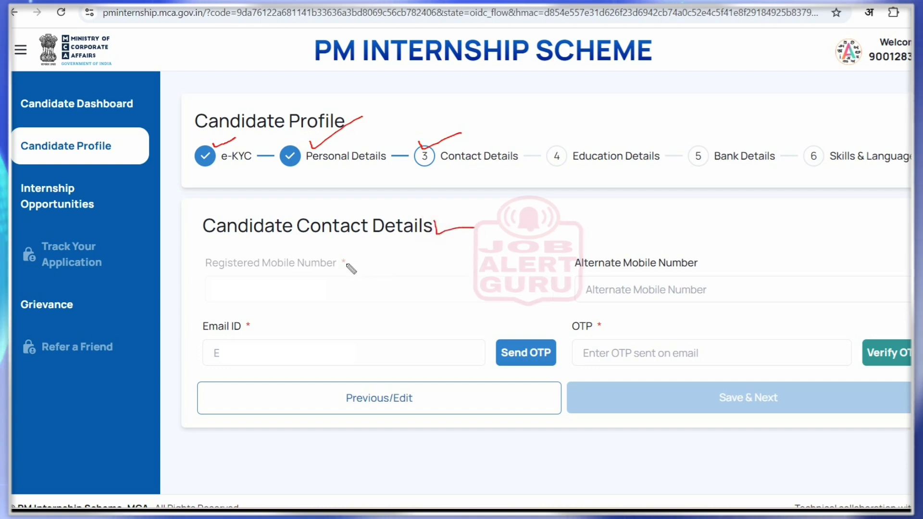
pyautogui.moveTo(329, 268); pyautogui.dragTo(358, 265)
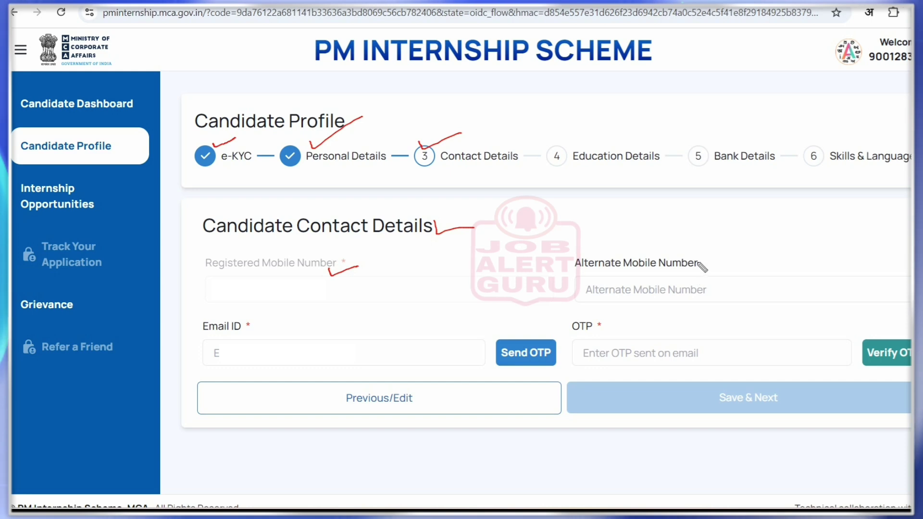
pyautogui.moveTo(697, 265); pyautogui.dragTo(729, 259)
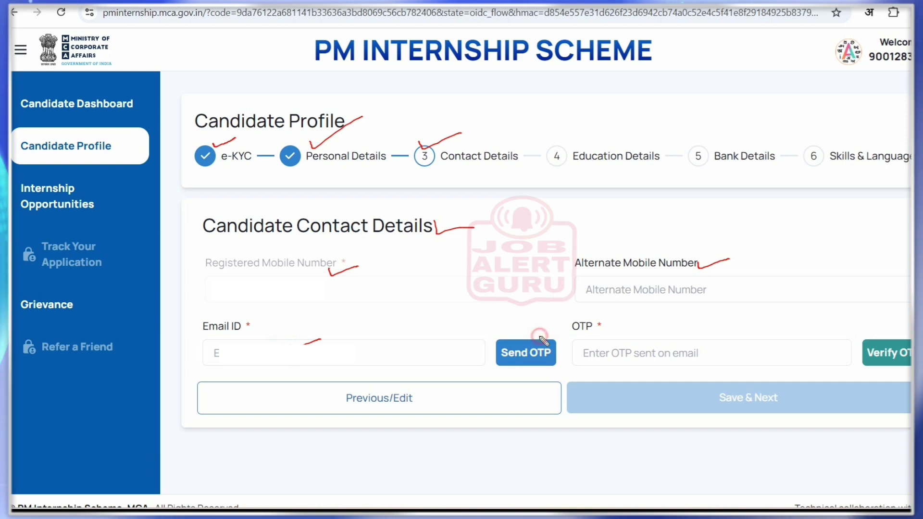
pyautogui.moveTo(540, 337); pyautogui.dragTo(567, 336)
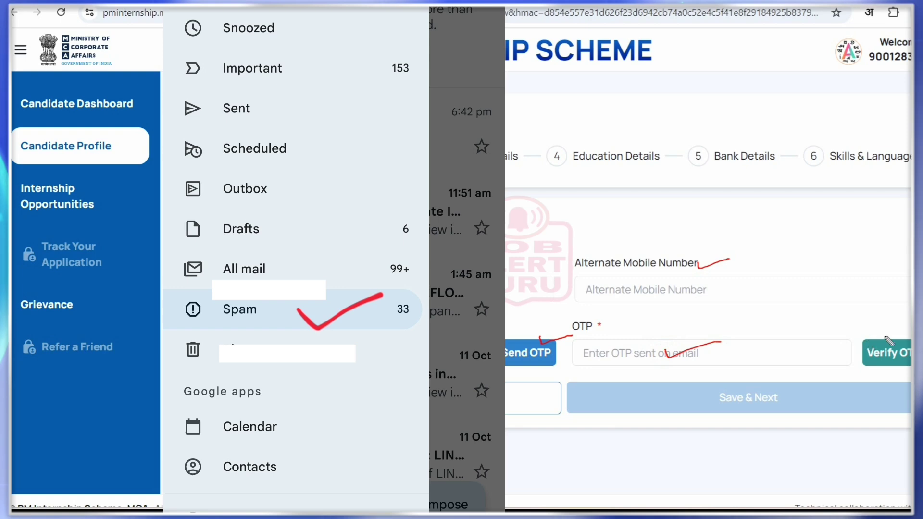
# - Fill the portal's email OTP field with the code from the Spam-folder email
pyautogui.moveTo(886, 337); pyautogui.dragTo(889, 347)
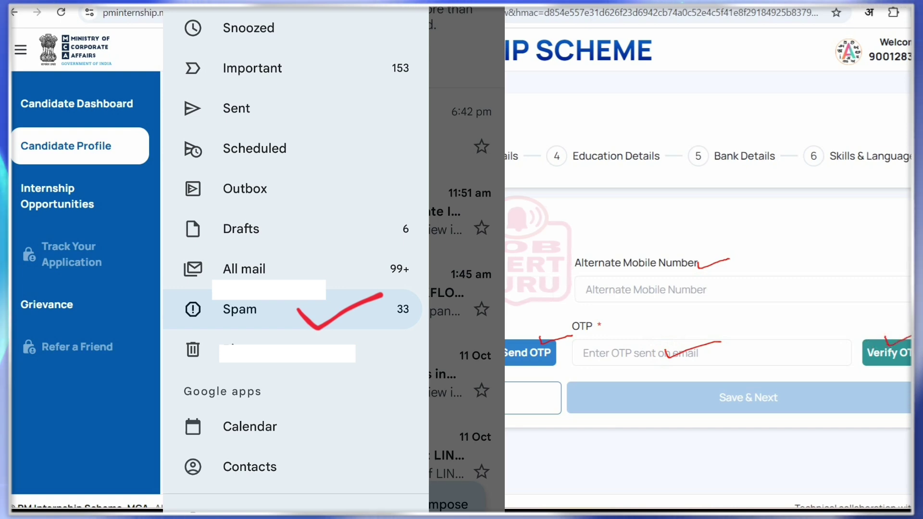
pyautogui.hotkey('ctrl', 'z')
pyautogui.hotkey('ctrl', 'z')
pyautogui.hotkey('ctrl', 'z')
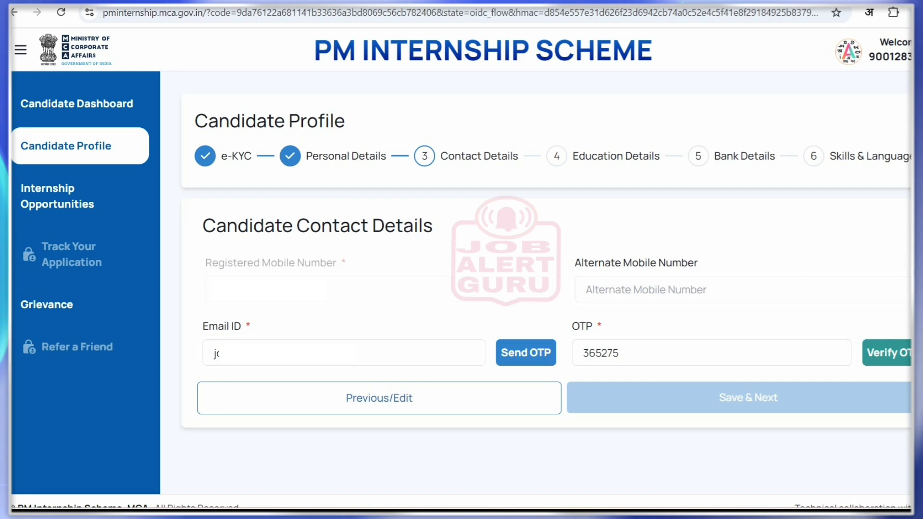
# - Verify the email OTP and save the contact details with Save & Next
pyautogui.click(897, 360)
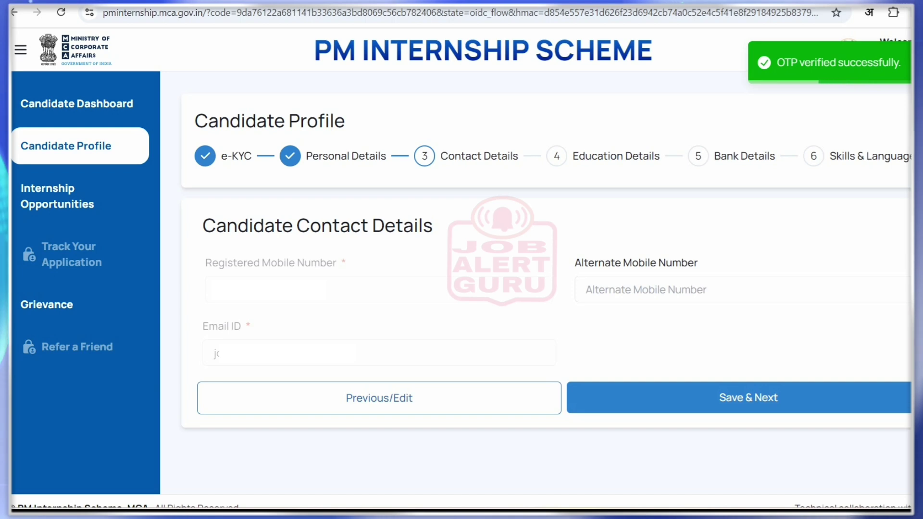
pyautogui.moveTo(409, 136)
pyautogui.mouseDown()
pyautogui.moveTo(495, 175)
pyautogui.moveTo(519, 174)
pyautogui.mouseUp()
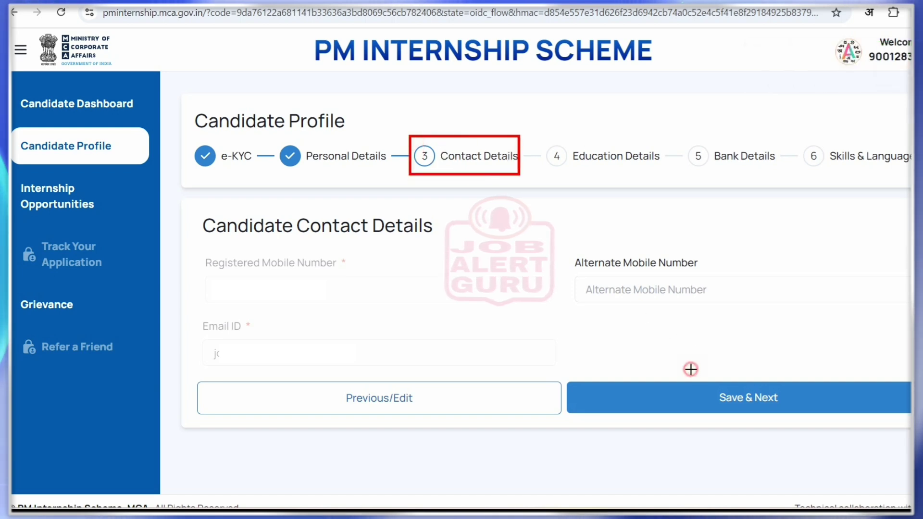
pyautogui.moveTo(690, 369); pyautogui.dragTo(790, 422)
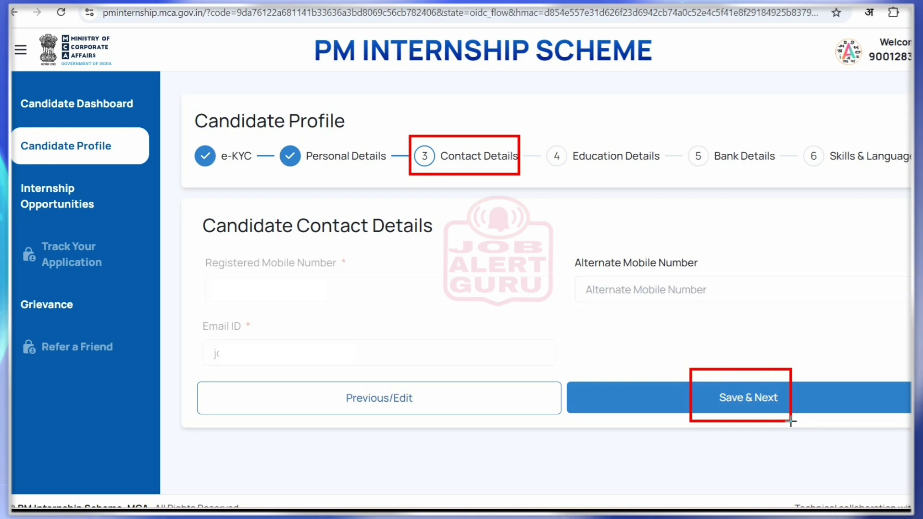
pyautogui.hotkey('ctrl', 'z')
pyautogui.press('Escape')
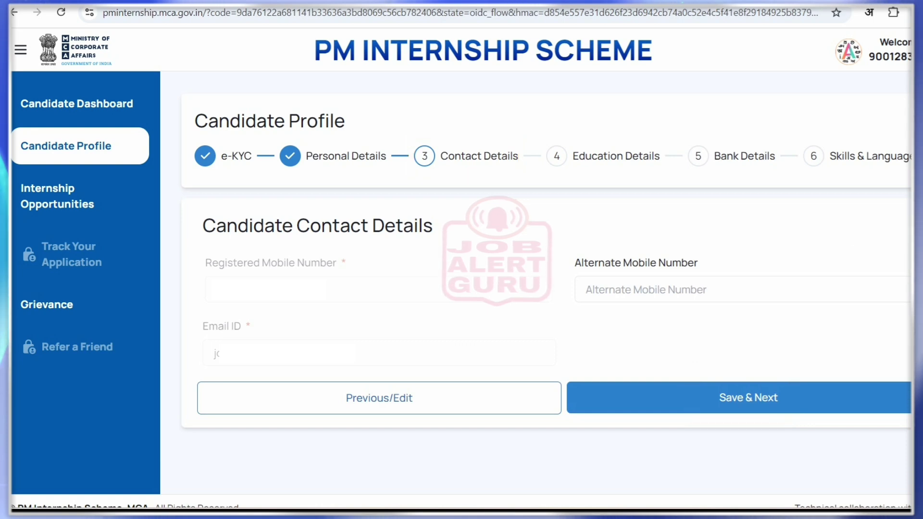
pyautogui.click(718, 398)
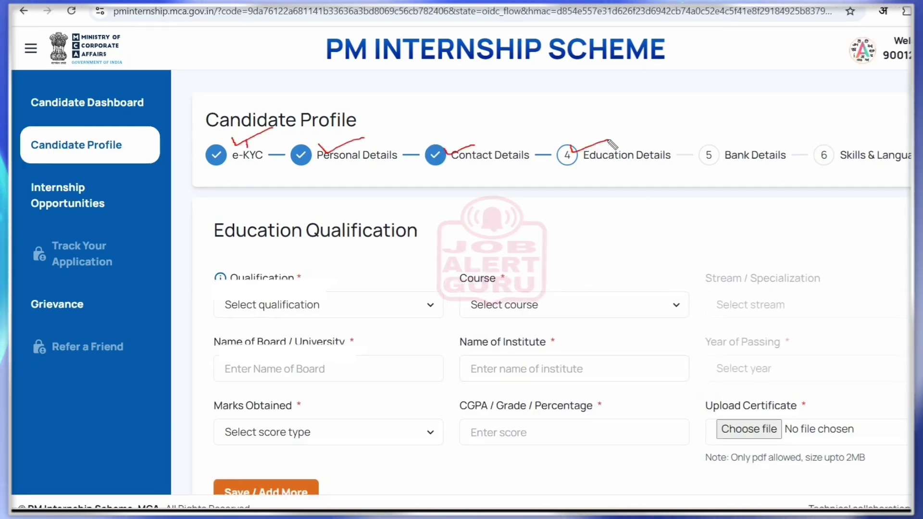
# - Set the highest qualification to Graduation
pyautogui.hotkey('ctrl', 'z')
pyautogui.press('Escape')
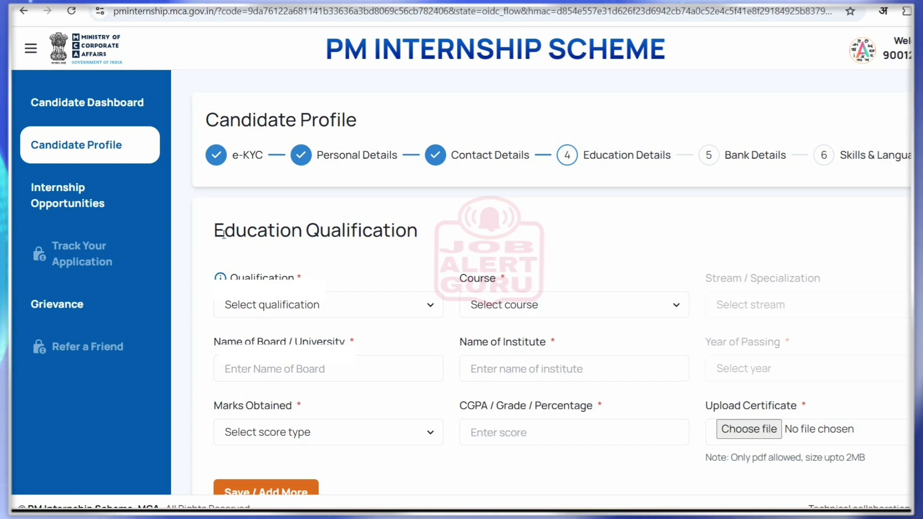
pyautogui.moveTo(214, 231); pyautogui.dragTo(395, 239)
pyautogui.click(394, 239)
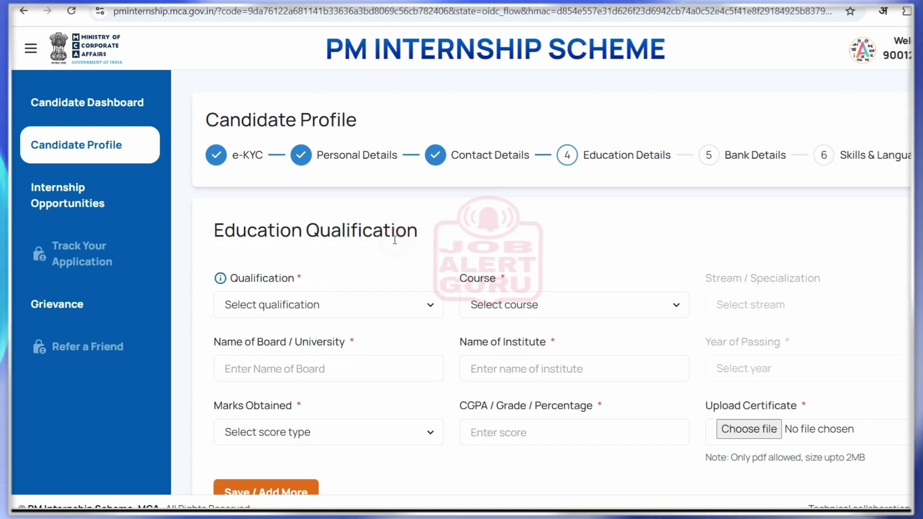
pyautogui.click(347, 313)
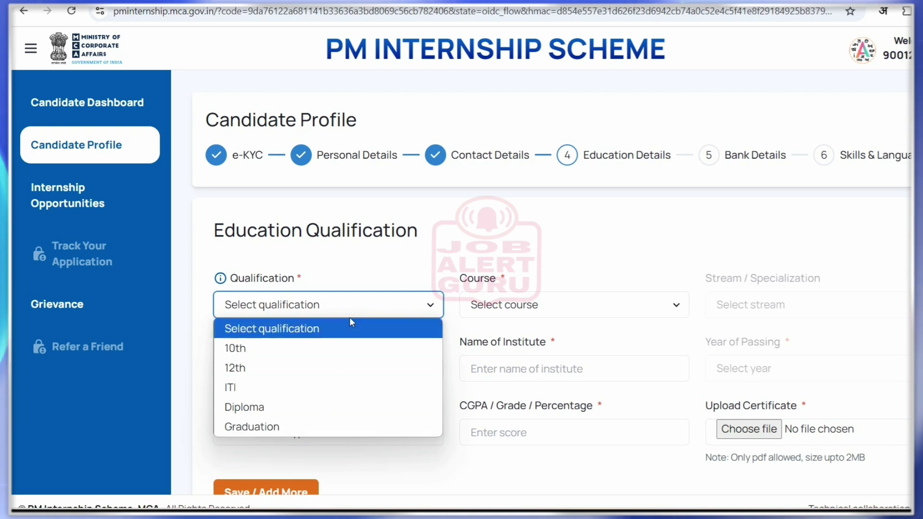
pyautogui.click(323, 423)
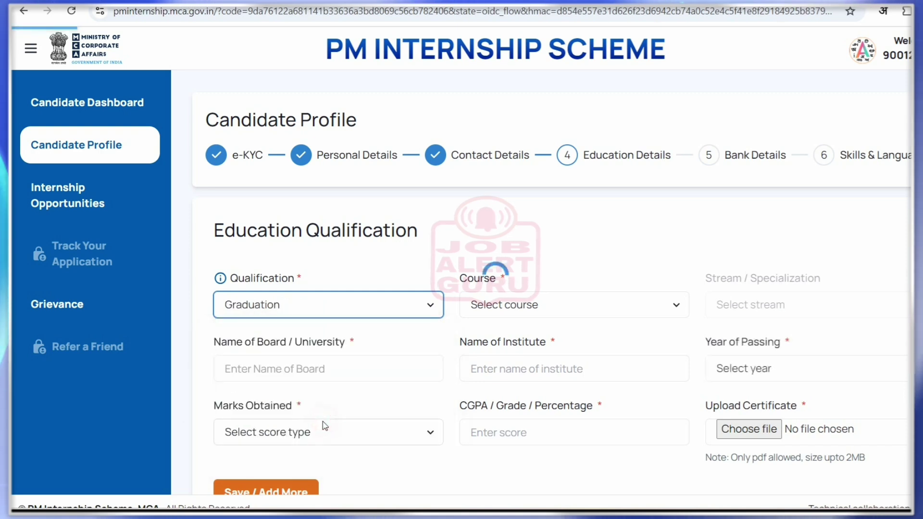
pyautogui.click(319, 311)
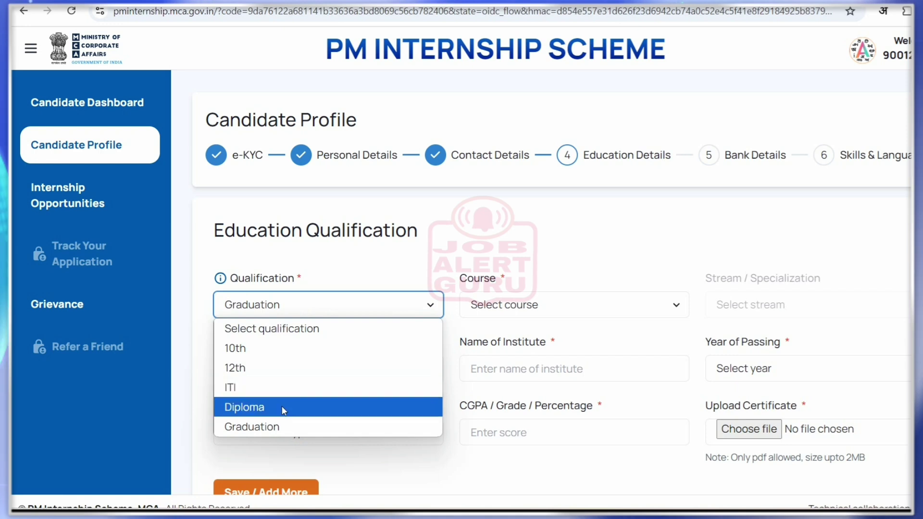
pyautogui.click(282, 427)
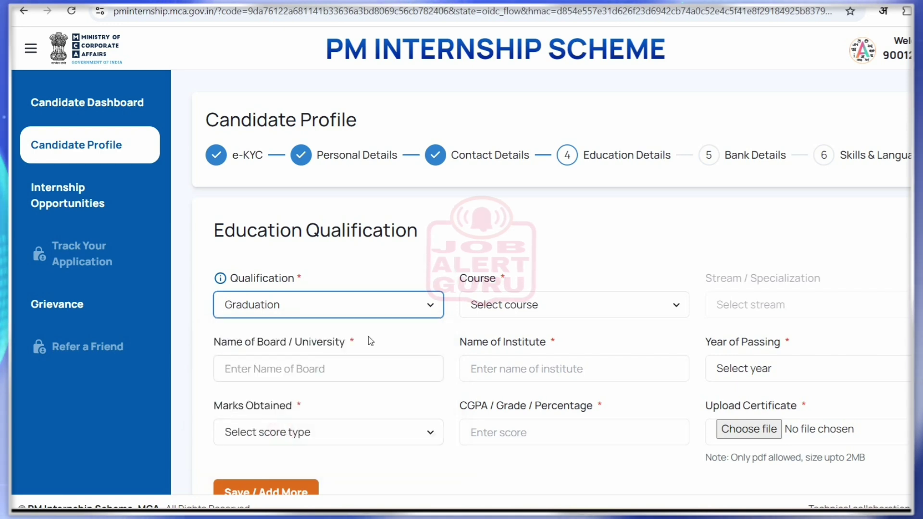
# - Pick B.A. - Bachelor of Arts from the long list of graduation courses
pyautogui.click(555, 305)
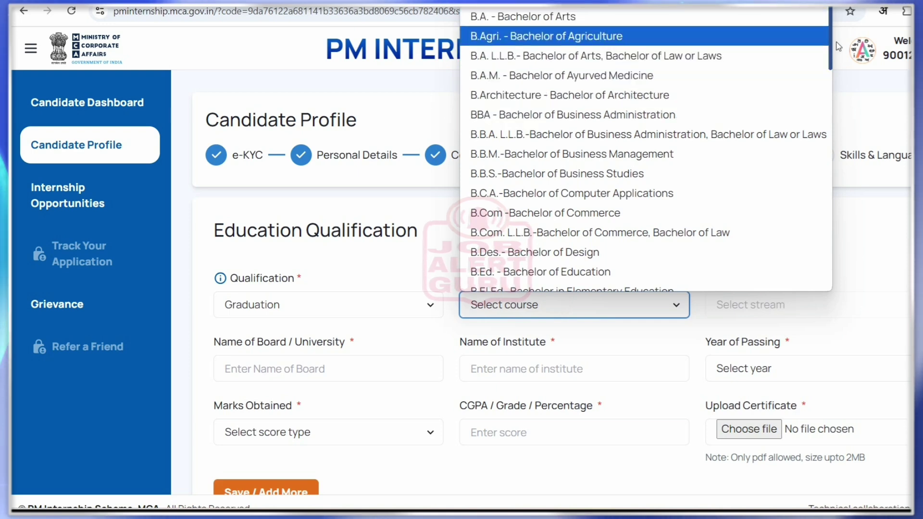
pyautogui.scroll(-3, 826, 75)
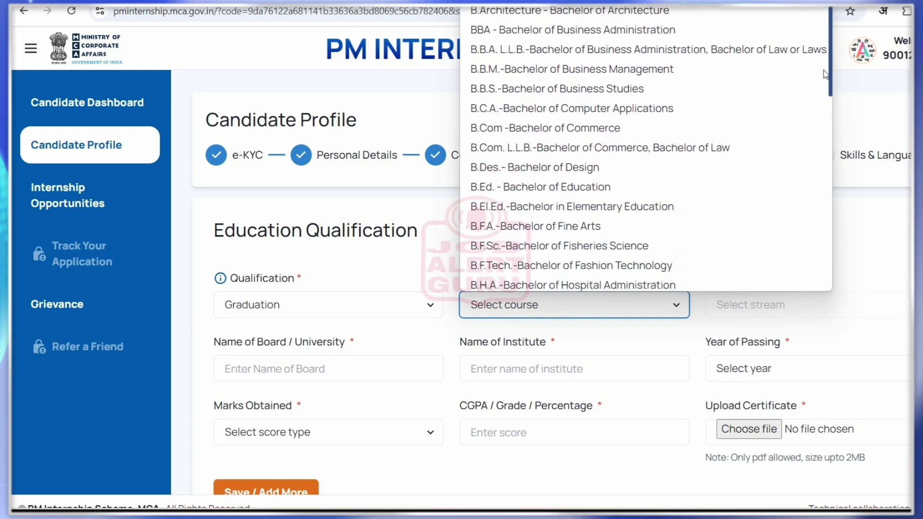
pyautogui.scroll(-3, 826, 74)
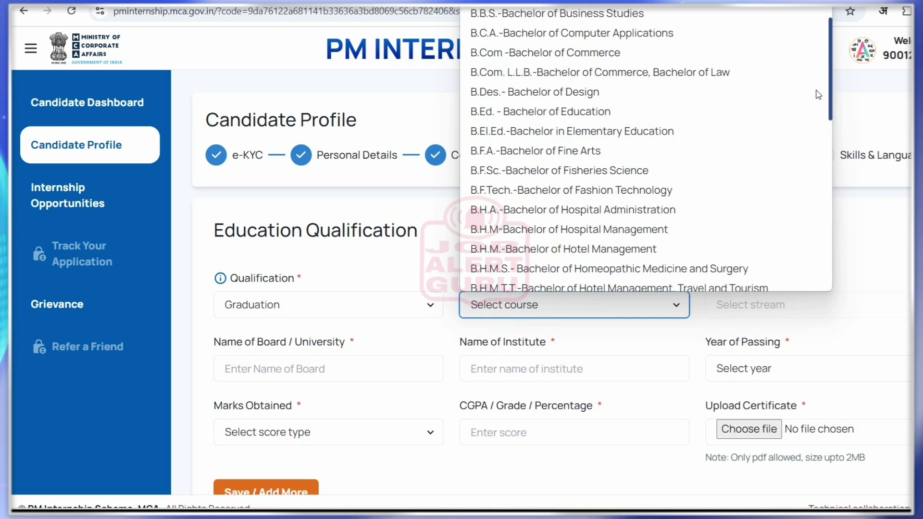
pyautogui.scroll(-5, 819, 96)
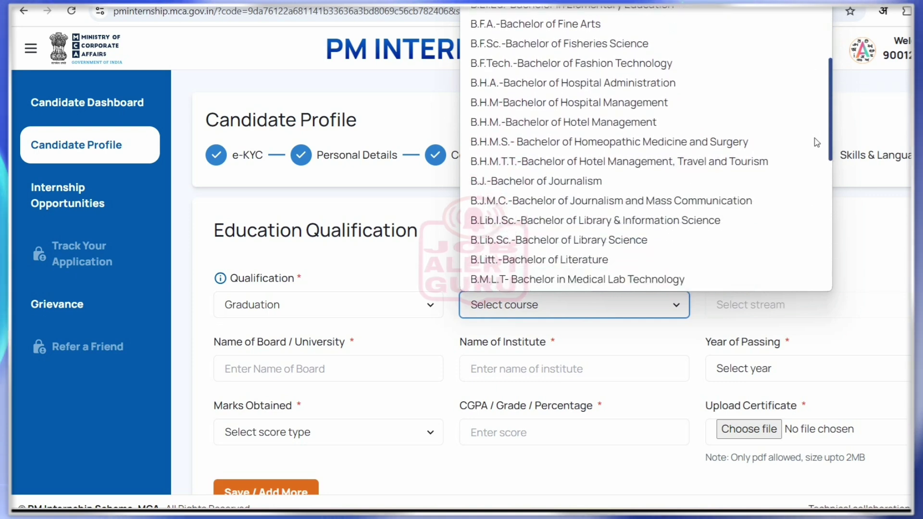
pyautogui.scroll(-7, 817, 143)
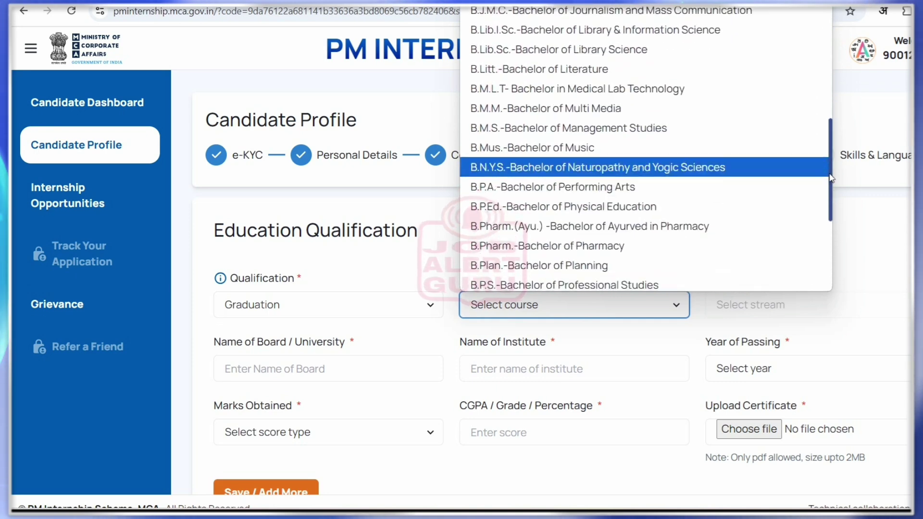
pyautogui.moveTo(831, 178); pyautogui.dragTo(701, 27)
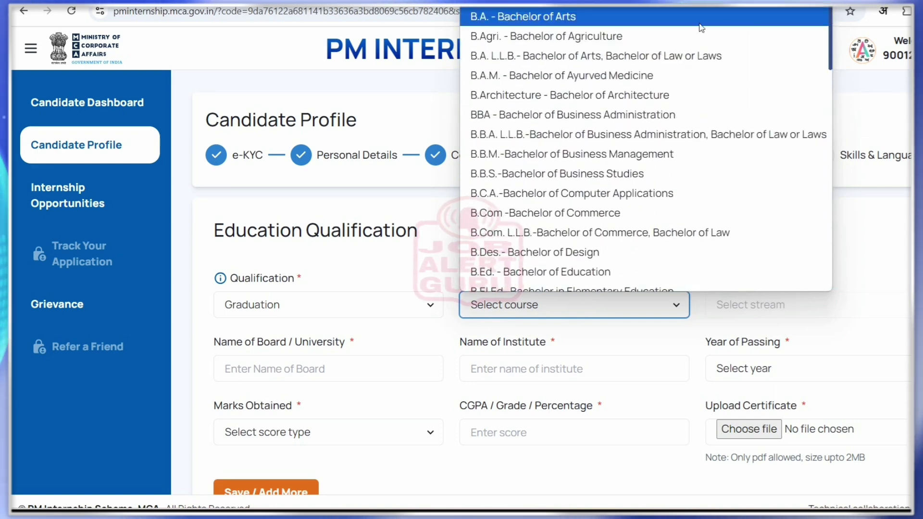
pyautogui.click(543, 2)
pyautogui.click(524, 305)
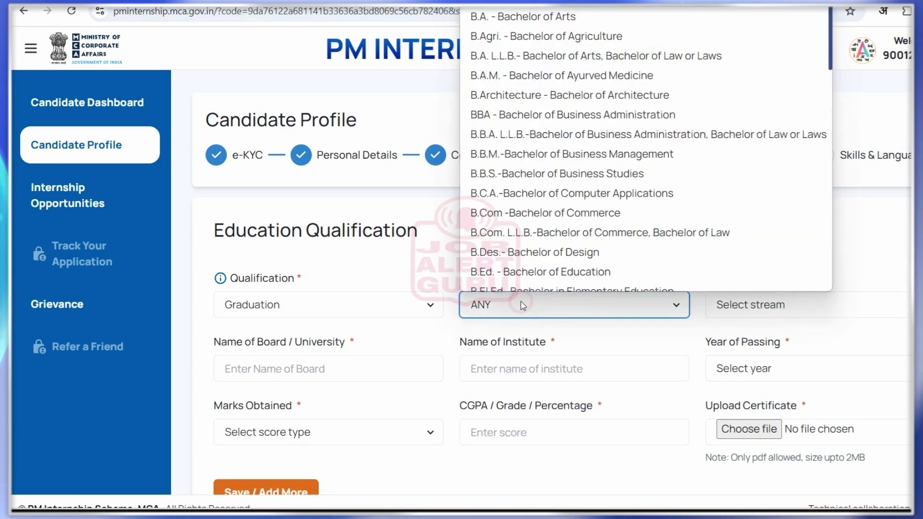
pyautogui.click(577, 17)
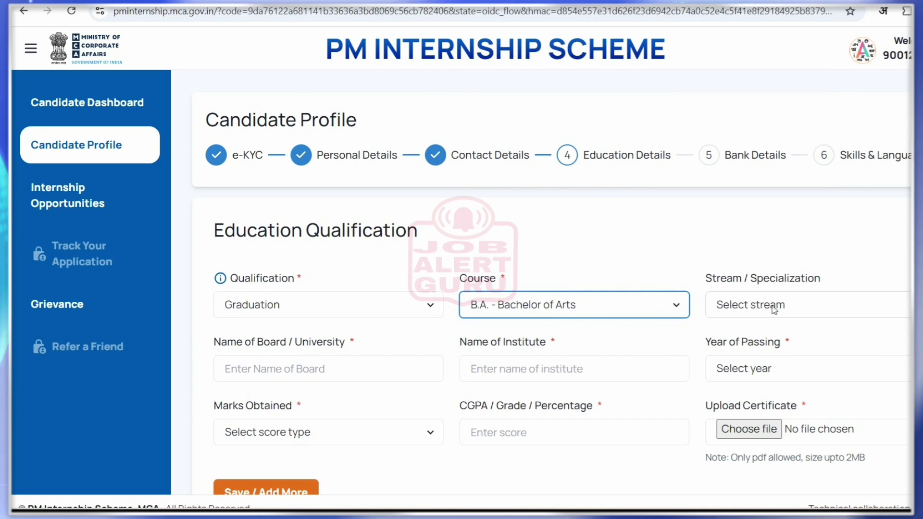
pyautogui.click(764, 305)
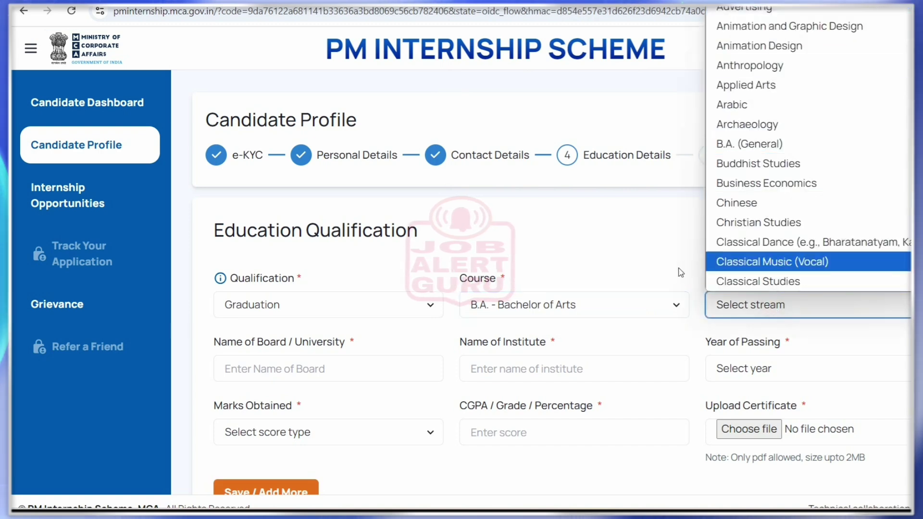
# - Set stream B.A. (General), board MGSU, institute SBD and passing year 2023
pyautogui.click(665, 270)
pyautogui.moveTo(665, 270); pyautogui.dragTo(796, 282)
pyautogui.click(721, 281)
pyautogui.click(783, 304)
pyautogui.click(784, 307)
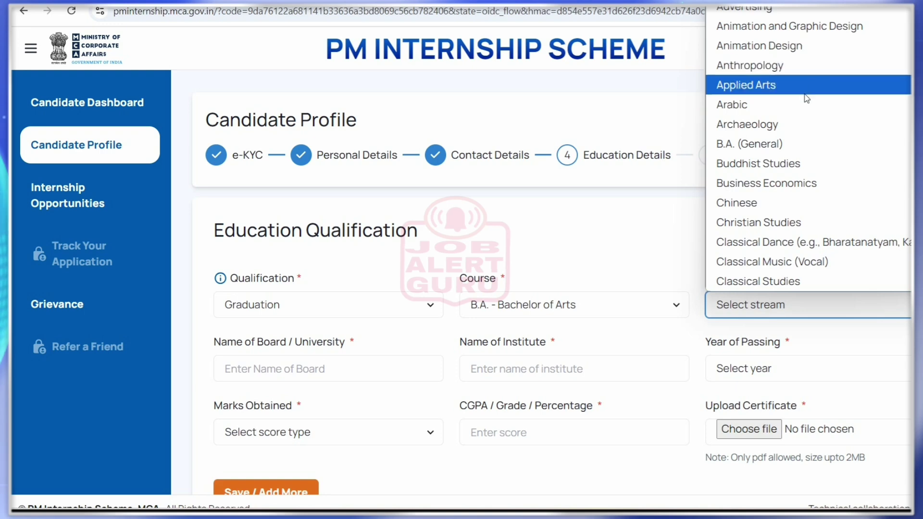
pyautogui.click(799, 147)
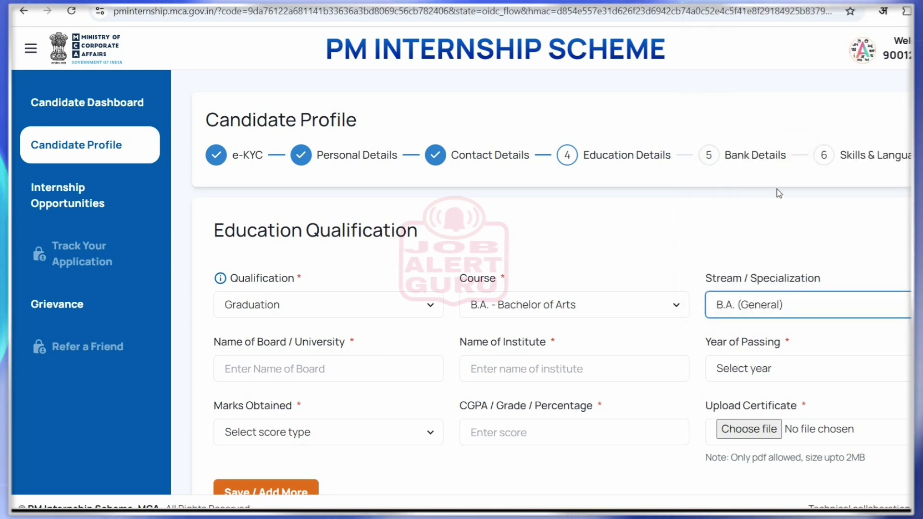
pyautogui.press('Tab')
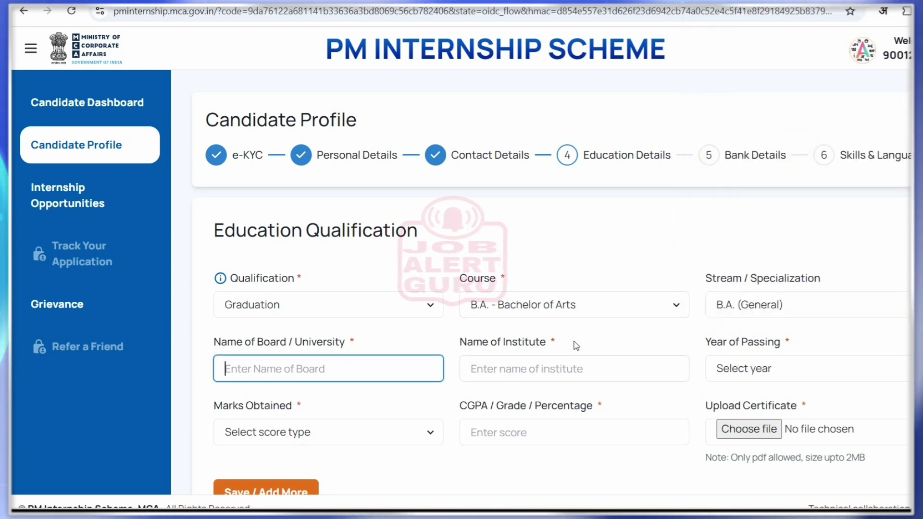
pyautogui.write('MGSU')
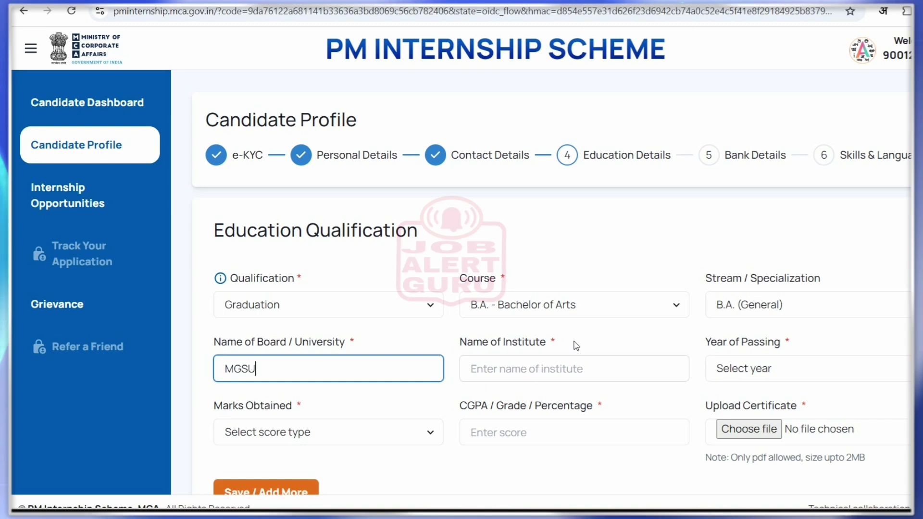
pyautogui.press('Tab')
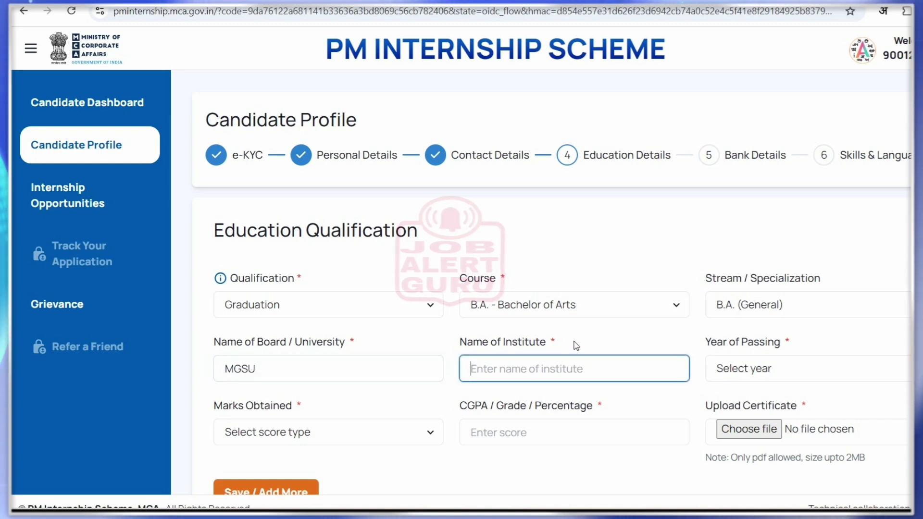
pyautogui.write('SBD')
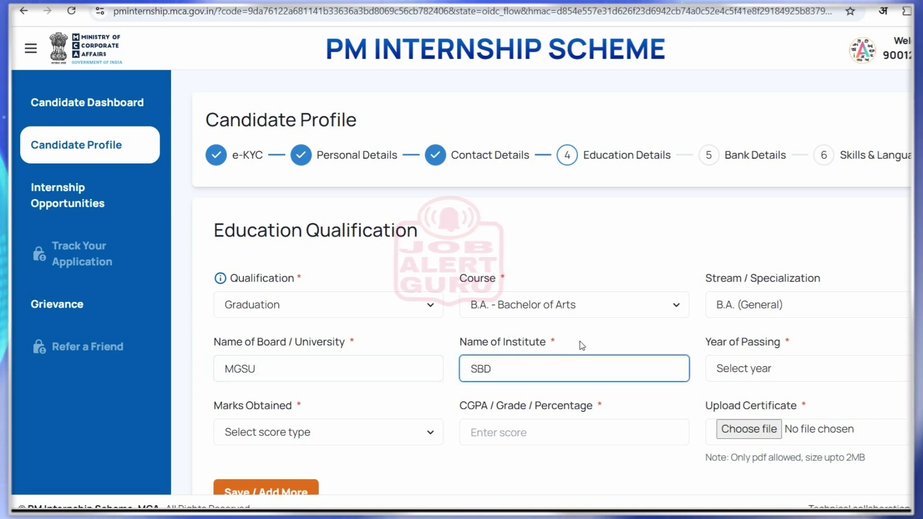
pyautogui.click(772, 363)
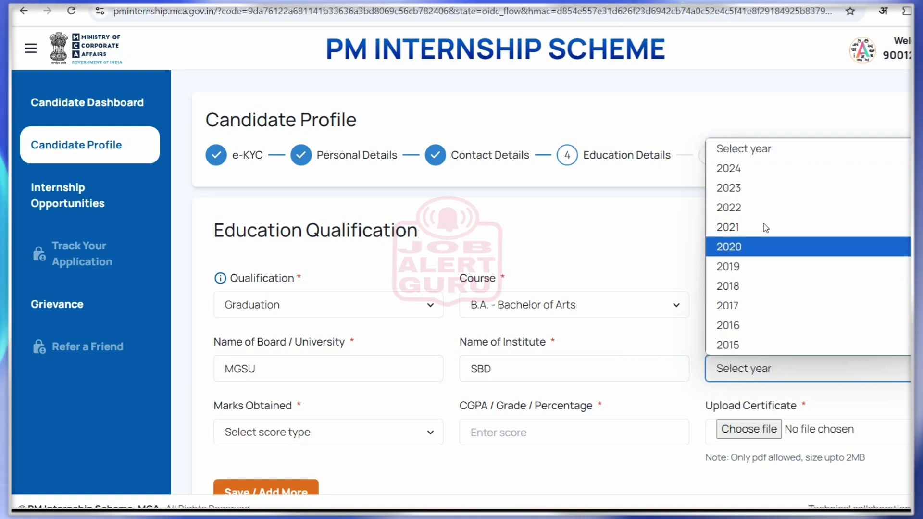
pyautogui.click(752, 186)
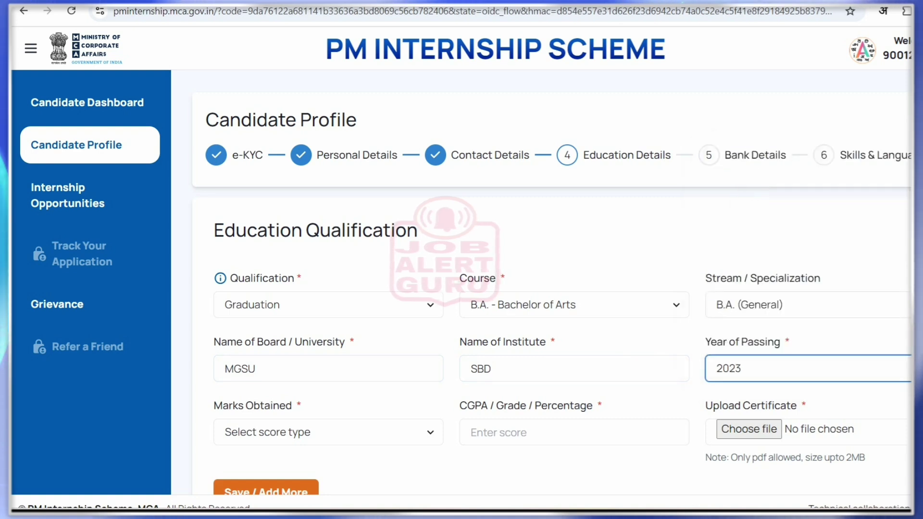
# - Choose Percentage as the score type and enter 80.00
pyautogui.scroll(-2, 232, 323)
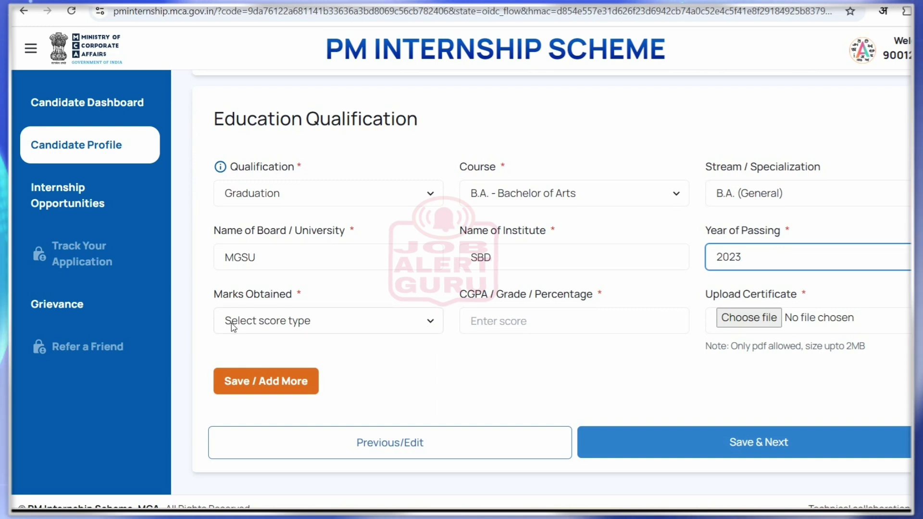
pyautogui.click(229, 327)
pyautogui.click(245, 360)
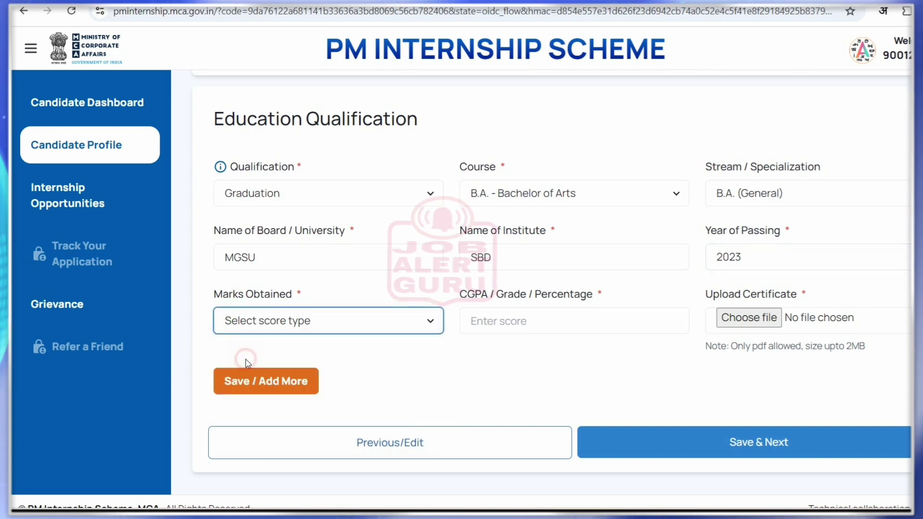
pyautogui.moveTo(223, 295); pyautogui.dragTo(270, 295)
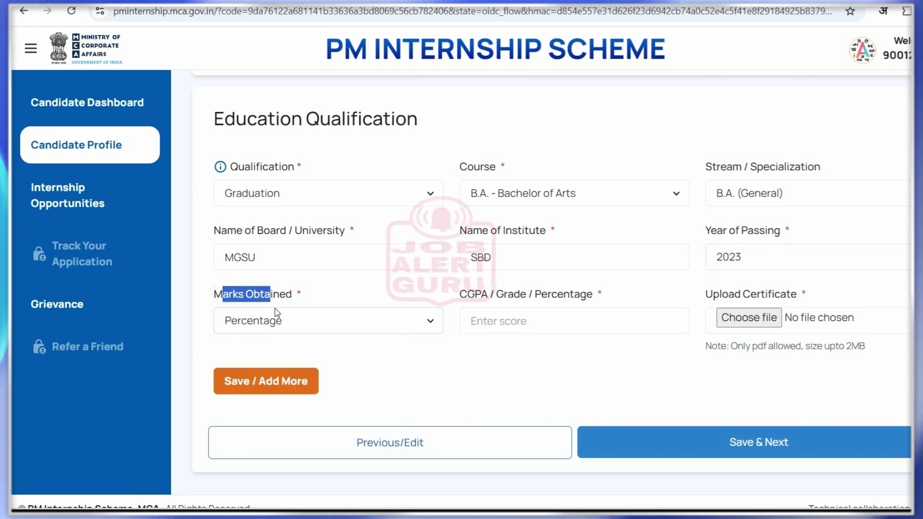
pyautogui.click(277, 315)
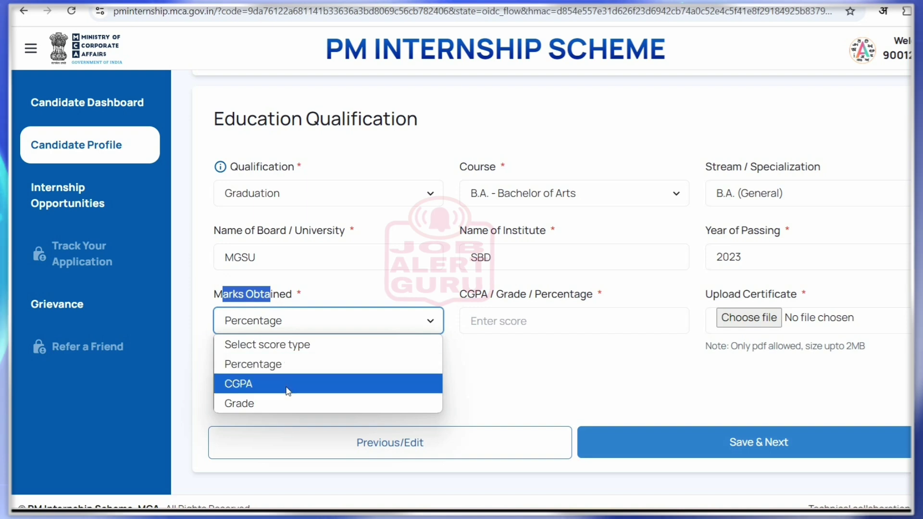
pyautogui.click(302, 370)
pyautogui.click(512, 322)
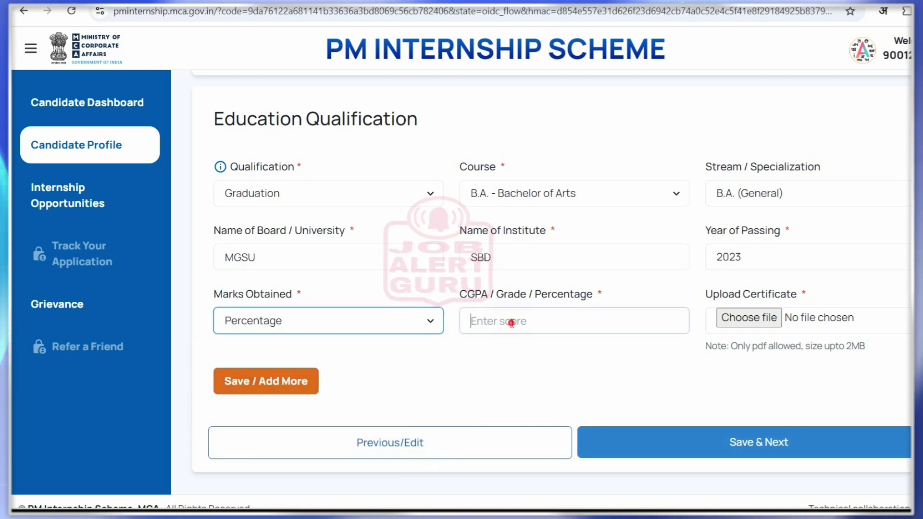
pyautogui.write('80')
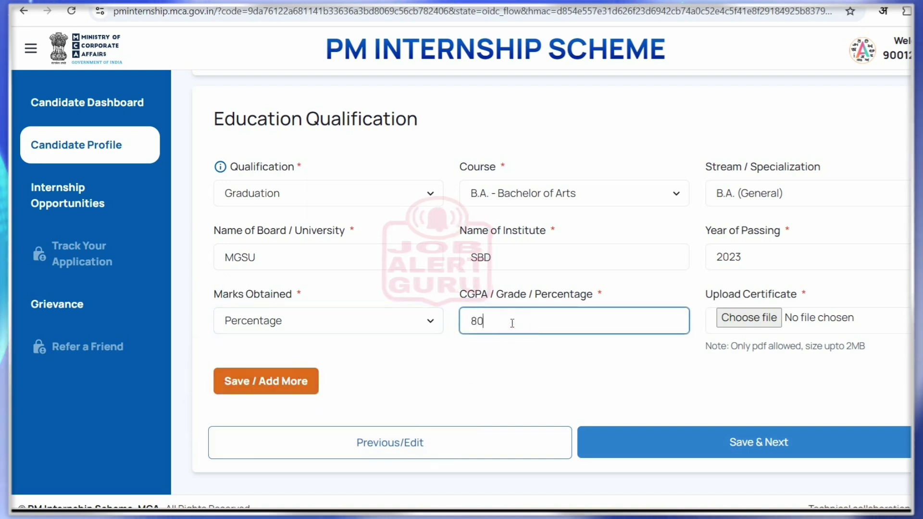
pyautogui.write('.00')
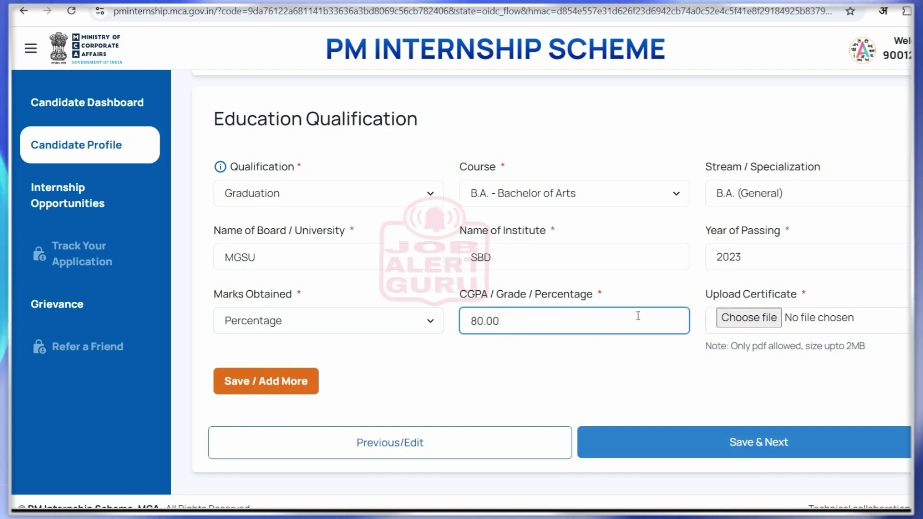
pyautogui.click(884, 141)
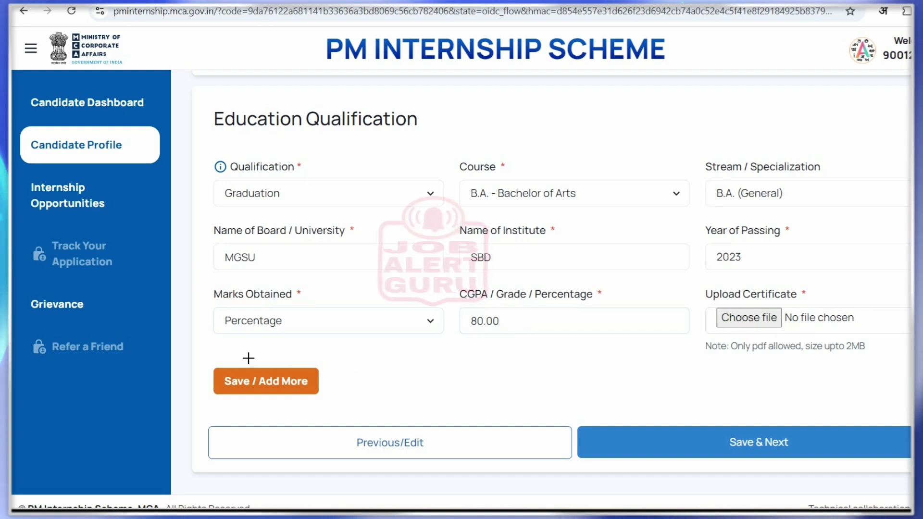
# - Attach the graduation certificate PDF
pyautogui.moveTo(200, 359); pyautogui.dragTo(335, 399)
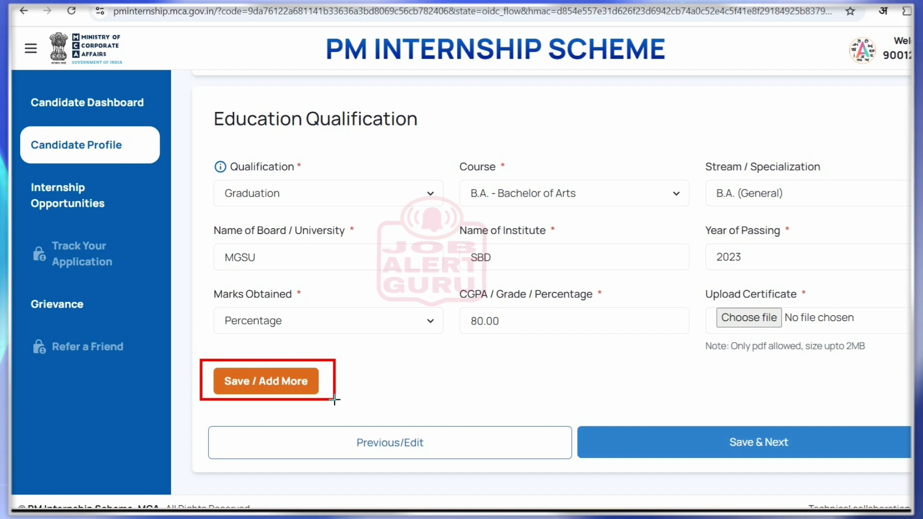
pyautogui.click(748, 317)
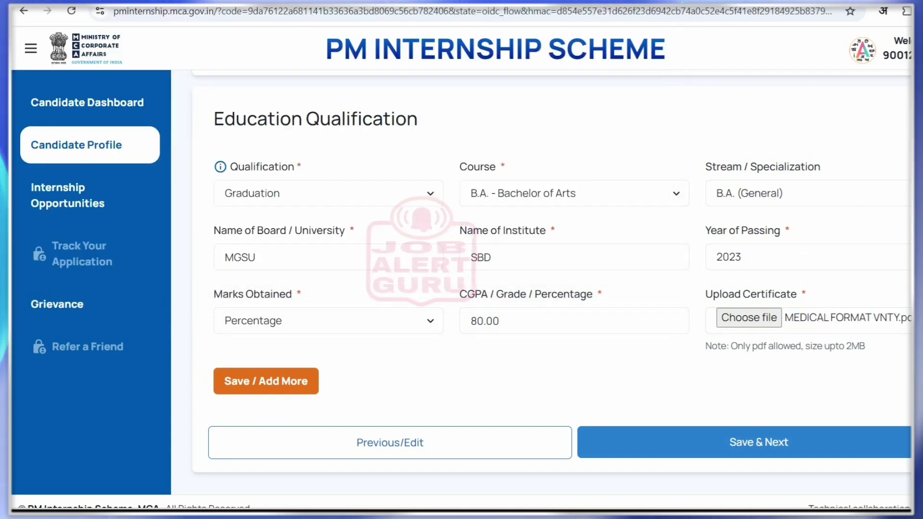
pyautogui.moveTo(798, 290); pyautogui.dragTo(844, 280)
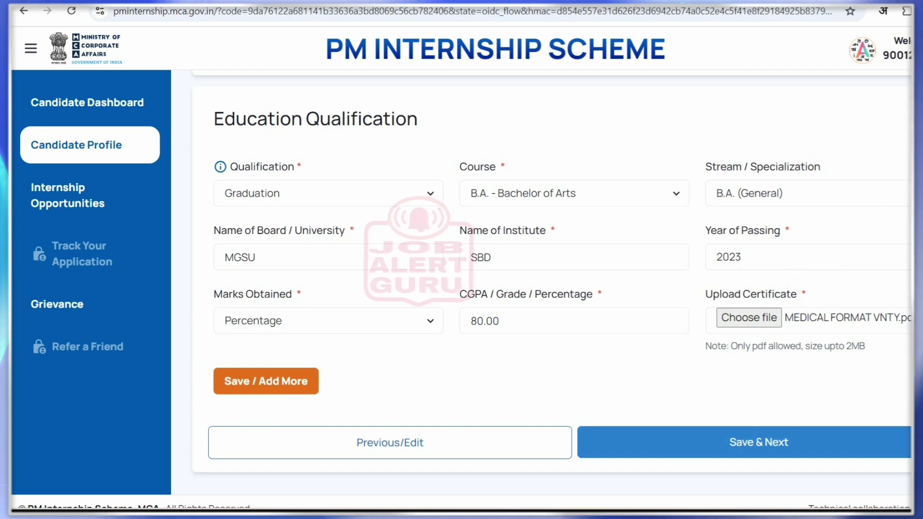
pyautogui.click(238, 392)
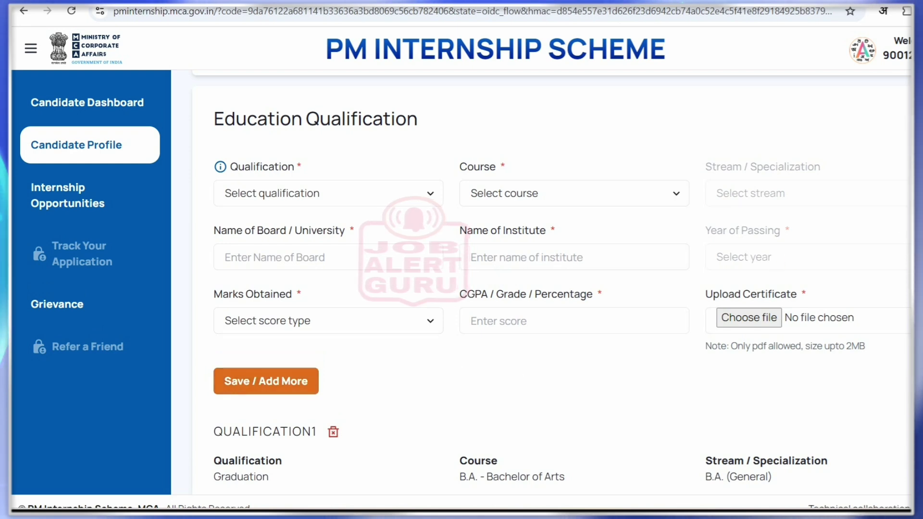
pyautogui.scroll(-3, 553, 289)
pyautogui.scroll(-1, 529, 289)
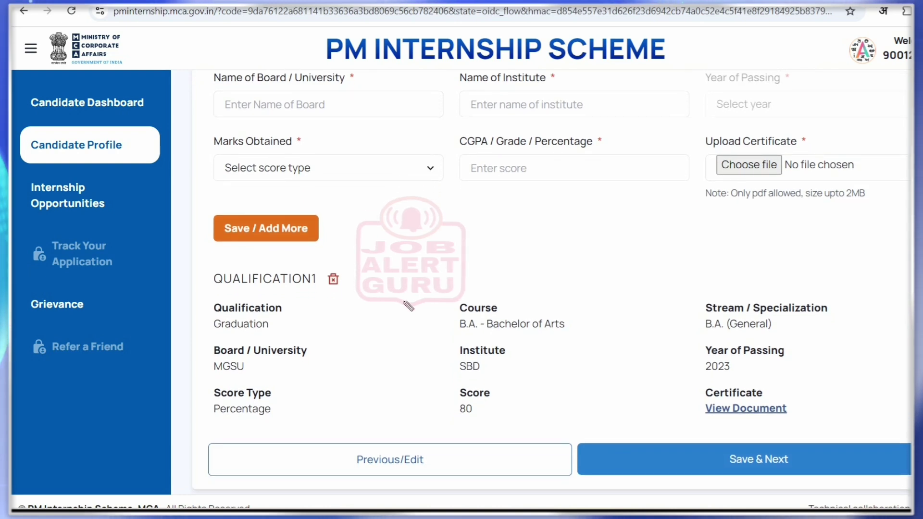
pyautogui.moveTo(312, 258); pyautogui.dragTo(336, 249)
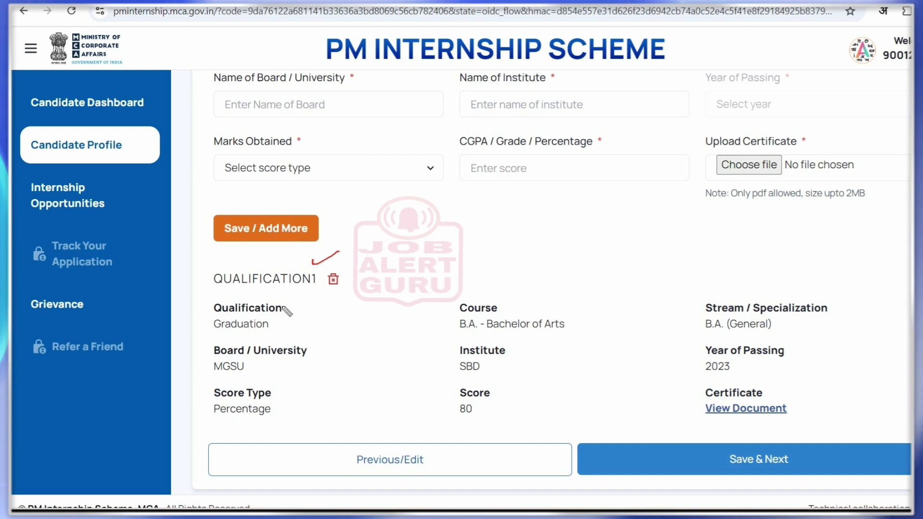
pyautogui.moveTo(284, 311); pyautogui.dragTo(308, 304)
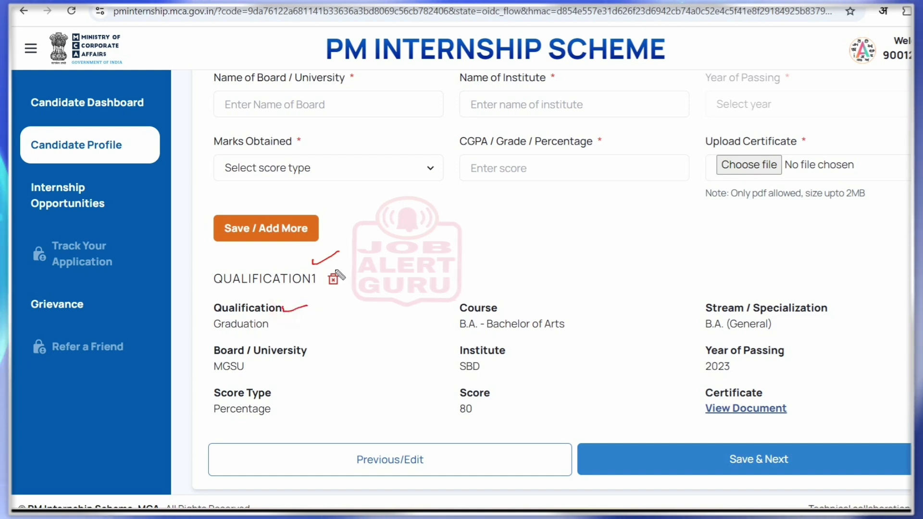
pyautogui.click(336, 271)
pyautogui.moveTo(337, 273); pyautogui.dragTo(357, 271)
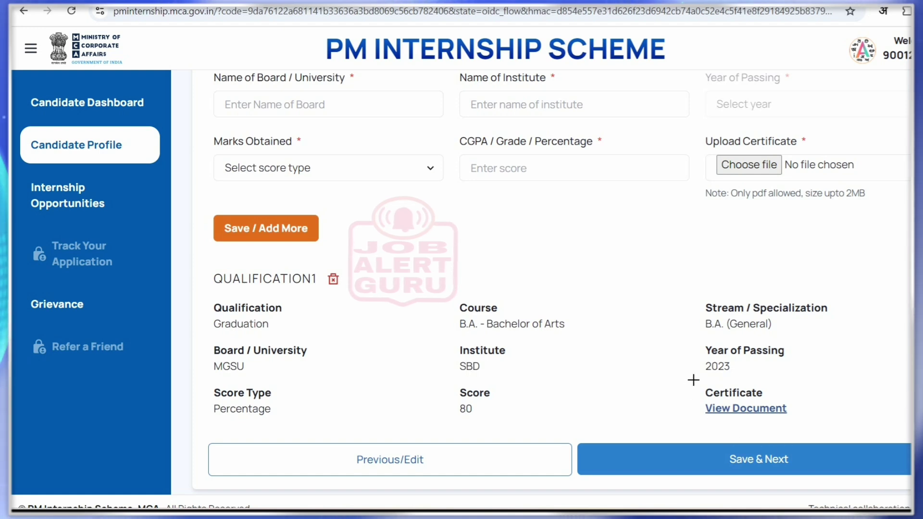
pyautogui.moveTo(693, 380); pyautogui.dragTo(806, 421)
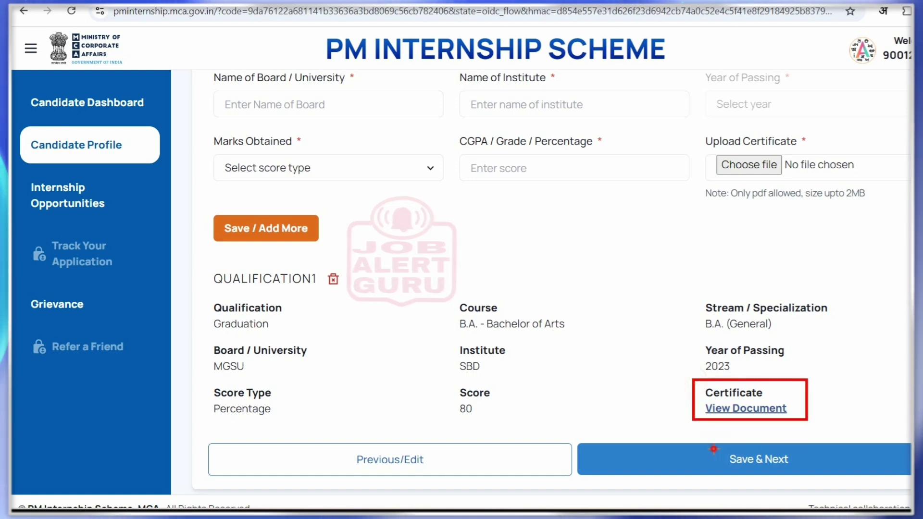
pyautogui.moveTo(713, 448); pyautogui.dragTo(799, 482)
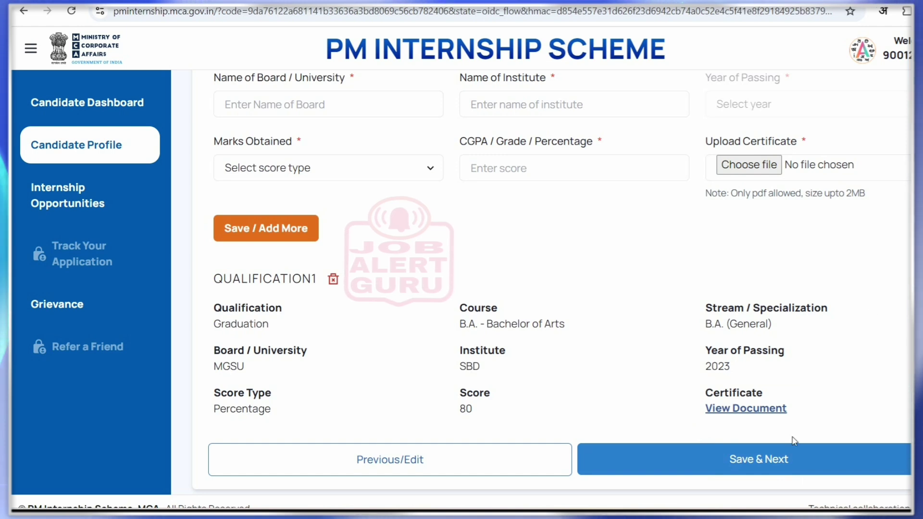
# - Save Education Details, then mark Yes for holding an Aadhaar-seeded bank account
pyautogui.click(760, 458)
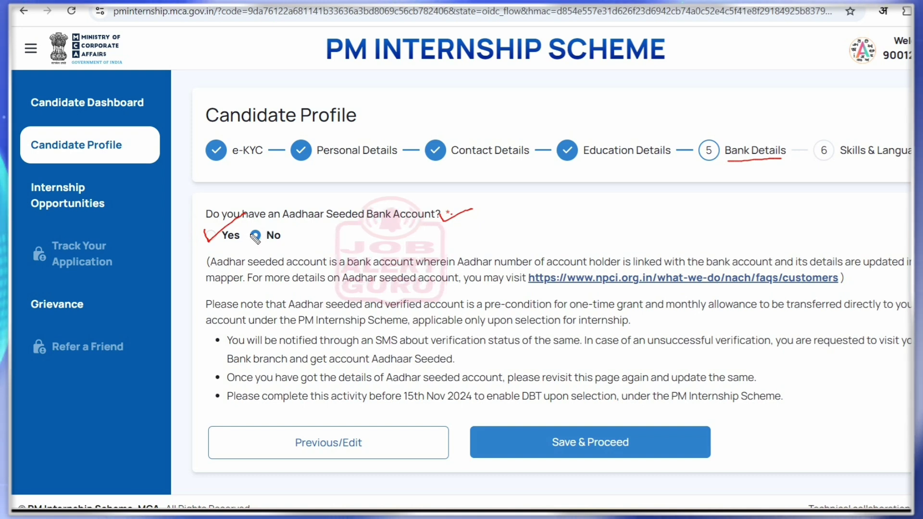
pyautogui.press('e')
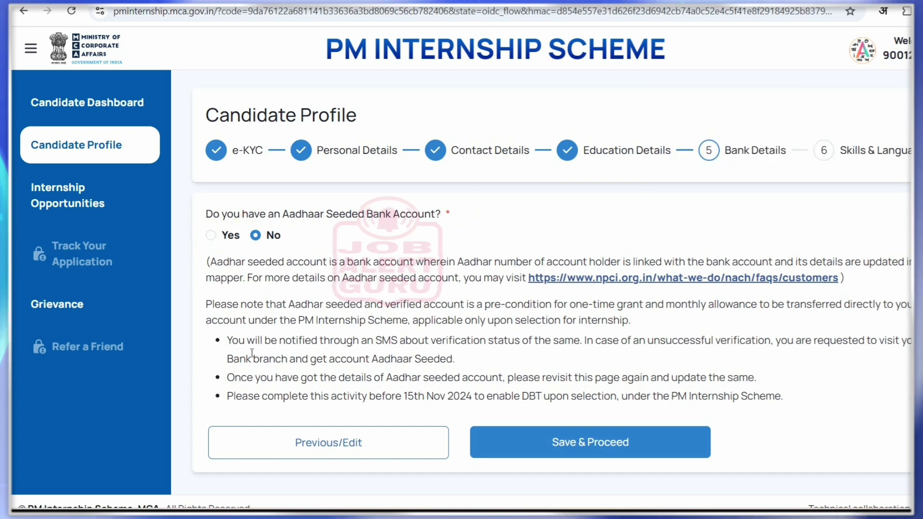
pyautogui.click(211, 236)
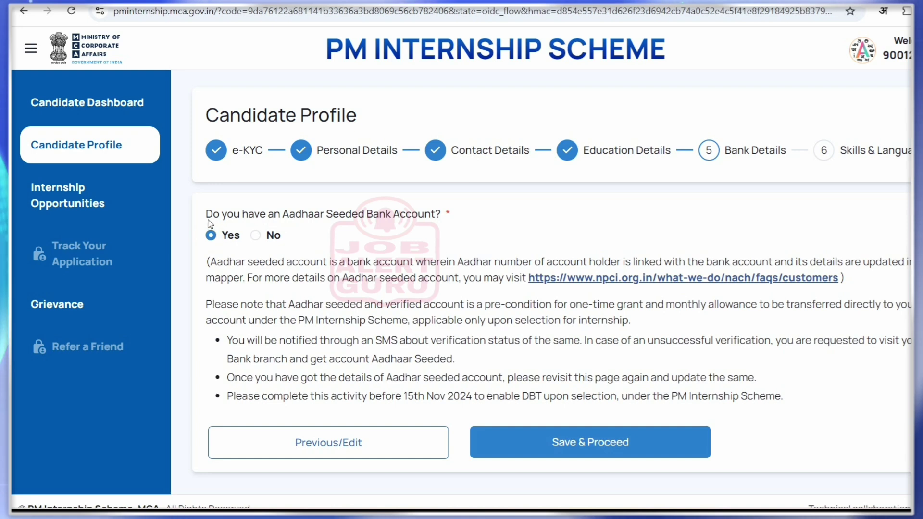
pyautogui.moveTo(206, 214); pyautogui.dragTo(454, 213)
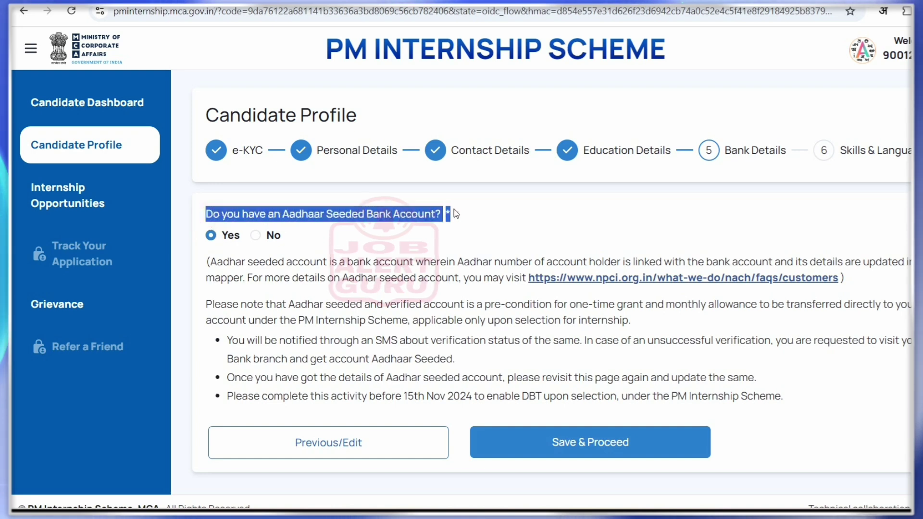
pyautogui.click(290, 214)
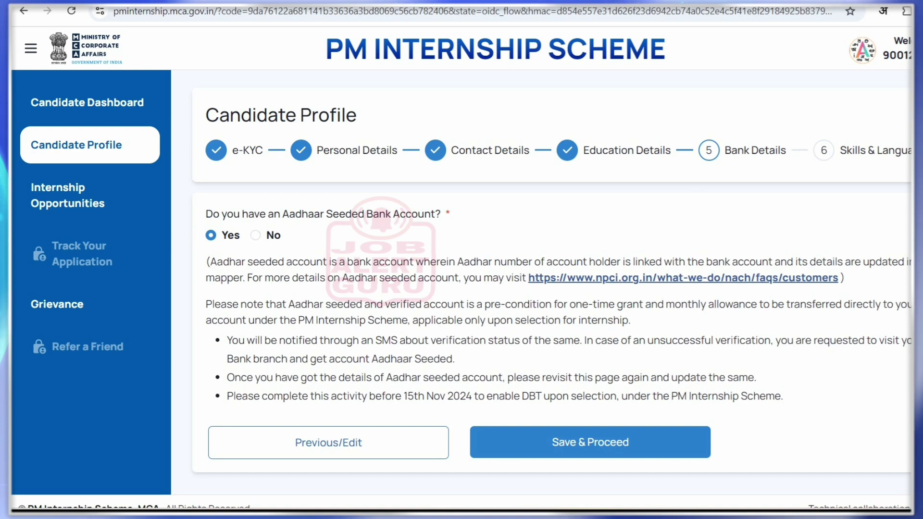
pyautogui.moveTo(529, 421)
pyautogui.mouseDown()
pyautogui.moveTo(557, 445)
pyautogui.moveTo(644, 471)
pyautogui.mouseUp()
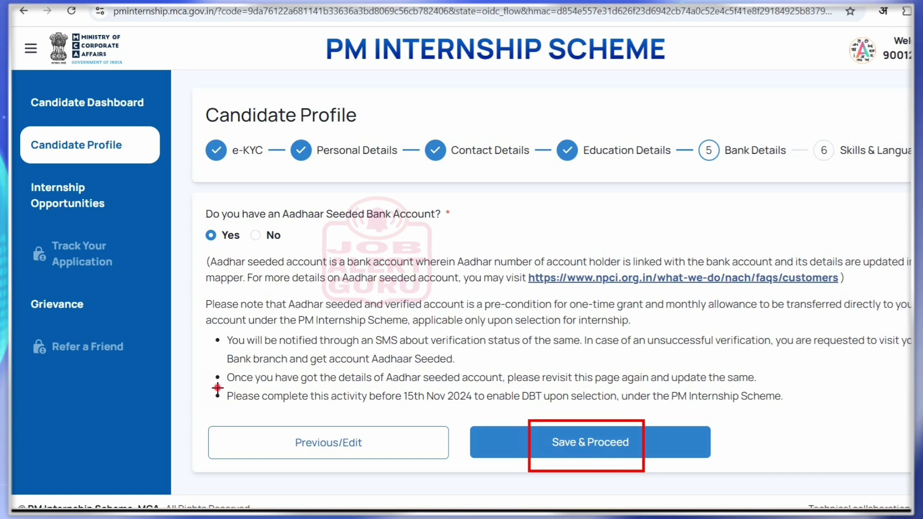
pyautogui.moveTo(217, 387)
pyautogui.mouseDown()
pyautogui.moveTo(515, 412)
pyautogui.moveTo(798, 411)
pyautogui.mouseUp()
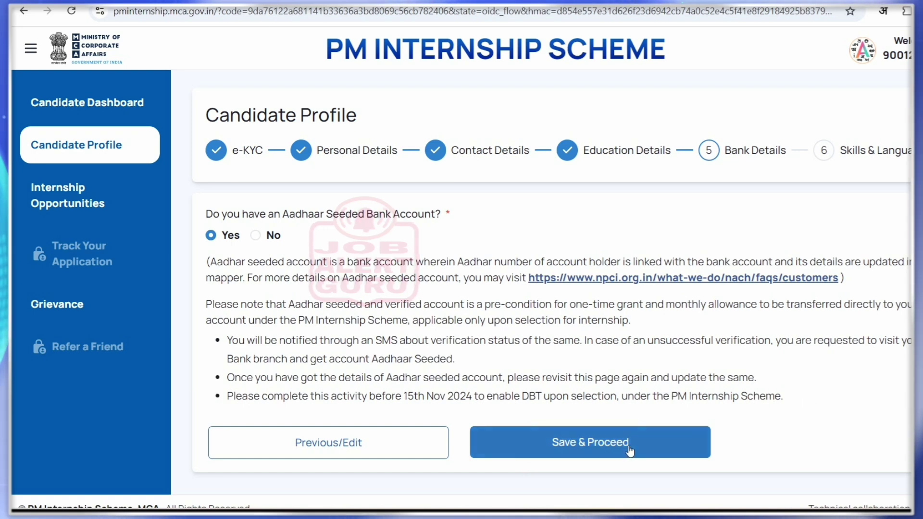
# - Save the bank details and add the Data Entry Operator skill set under My Skill(s)
pyautogui.click(592, 451)
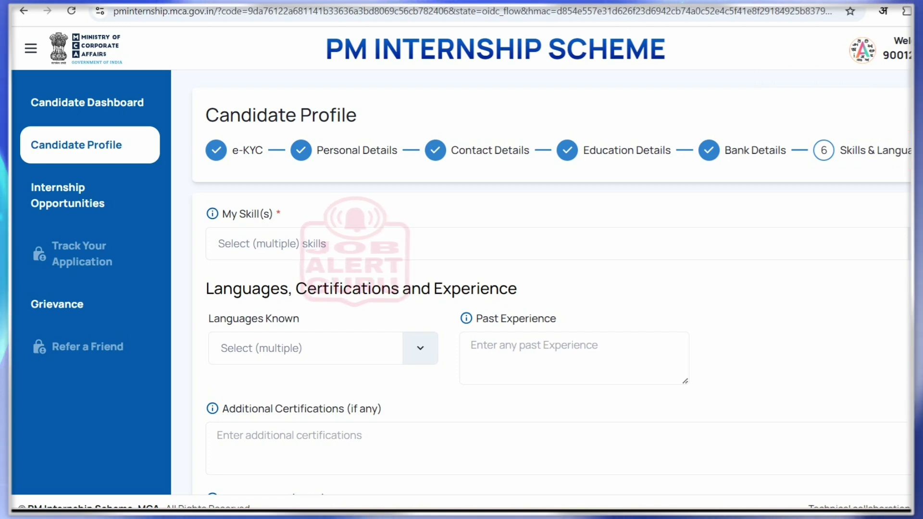
pyautogui.scroll(-1, 377, 232)
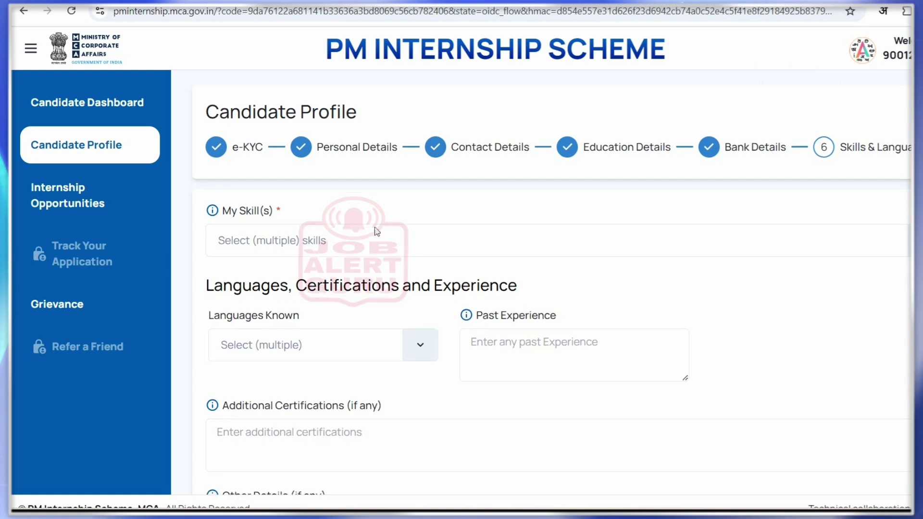
pyautogui.click(357, 236)
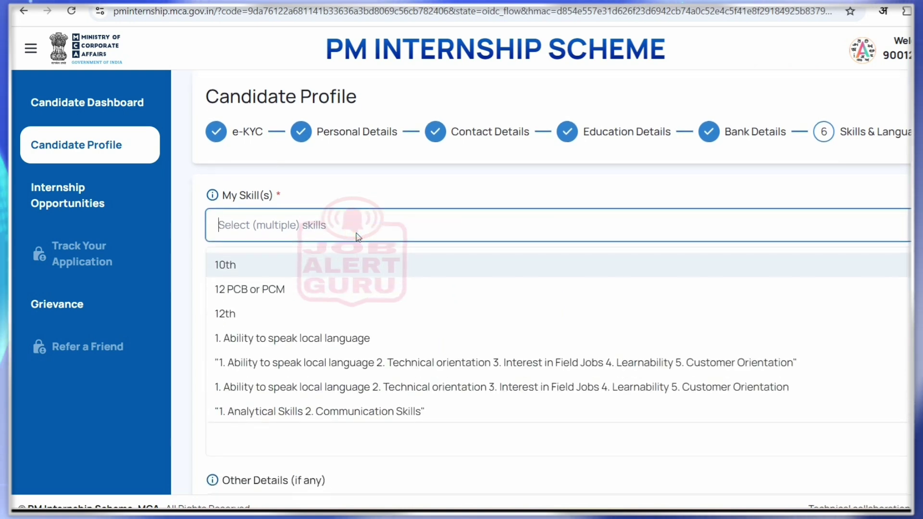
pyautogui.moveTo(222, 199); pyautogui.dragTo(268, 201)
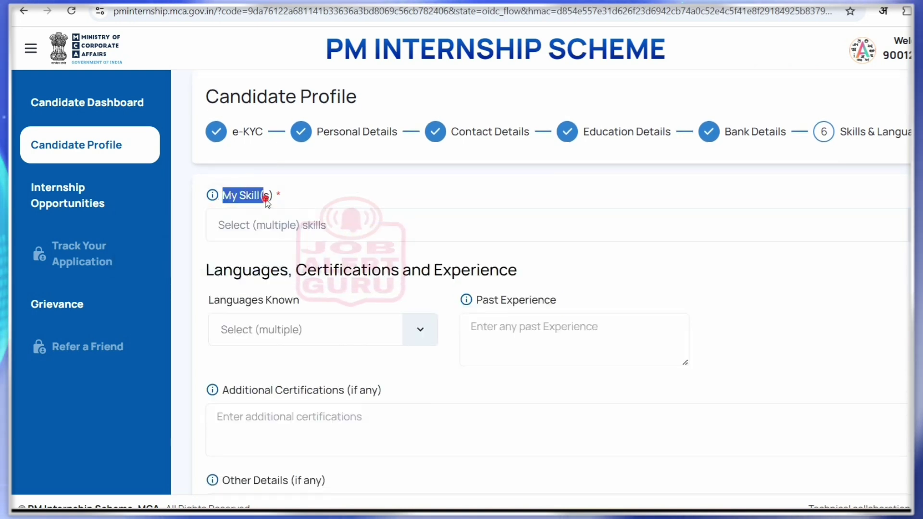
pyautogui.click(298, 224)
pyautogui.click(296, 224)
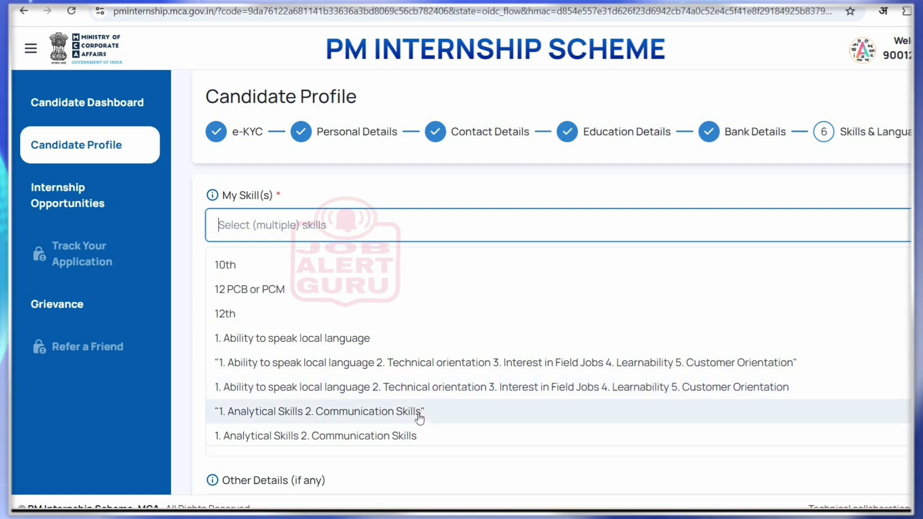
pyautogui.scroll(-5, 418, 414)
pyautogui.scroll(-15, 557, 346)
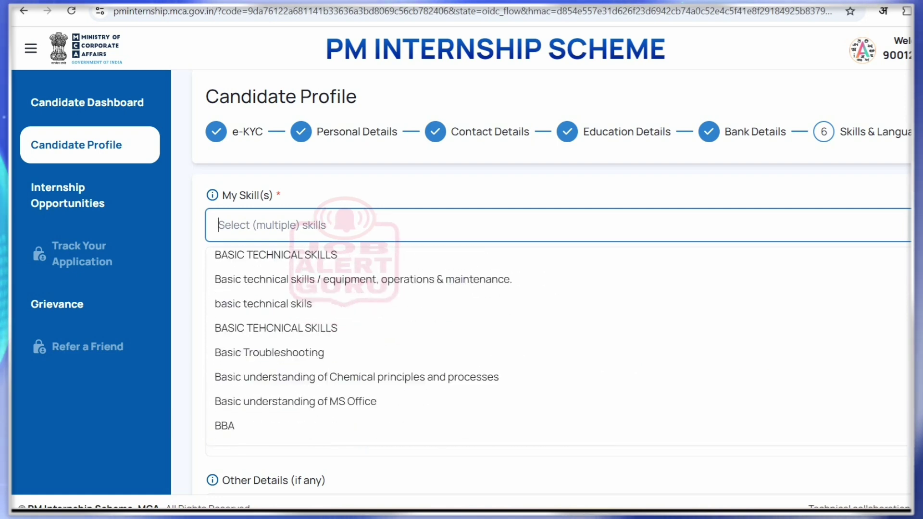
pyautogui.scroll(-20, 558, 346)
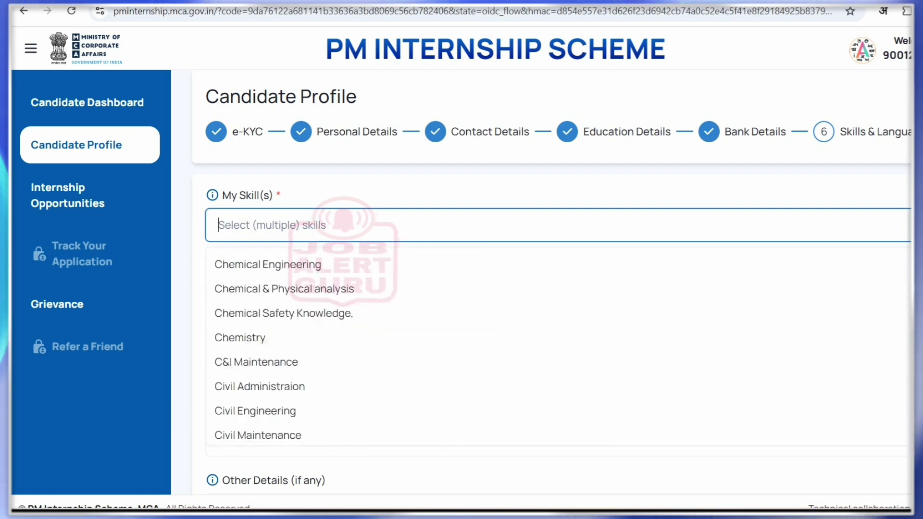
pyautogui.scroll(-20, 558, 346)
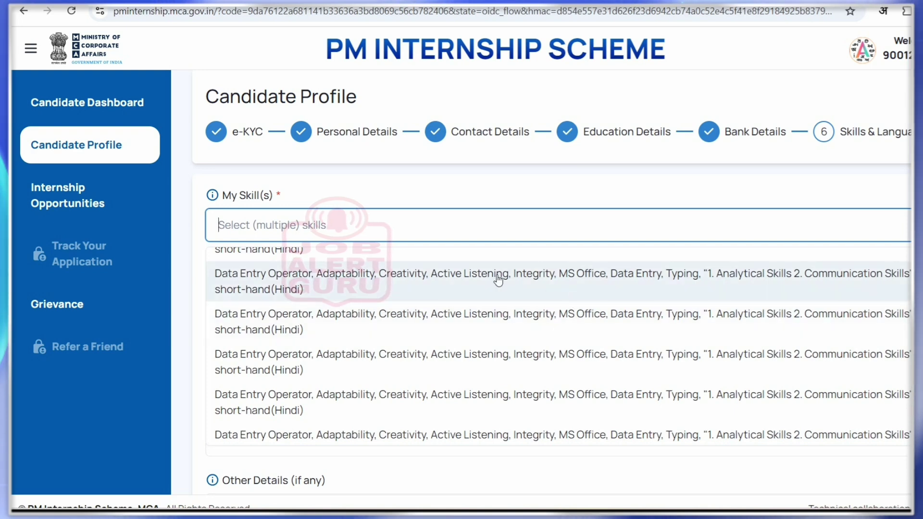
pyautogui.click(320, 285)
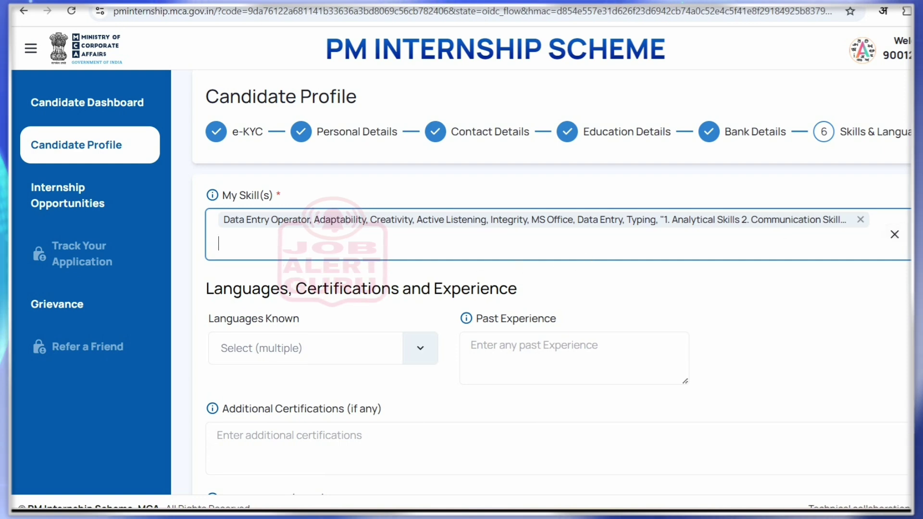
# - Add 12th as another skill
pyautogui.click(832, 243)
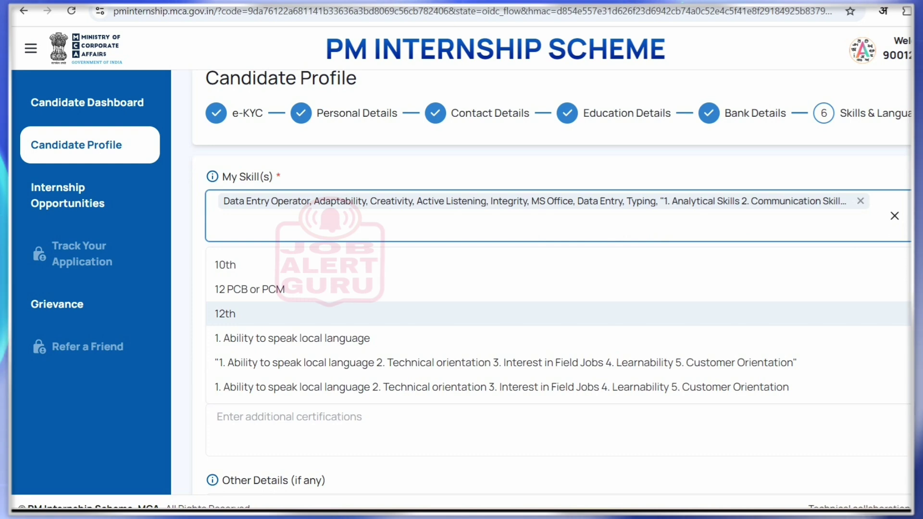
pyautogui.scroll(-5, 557, 317)
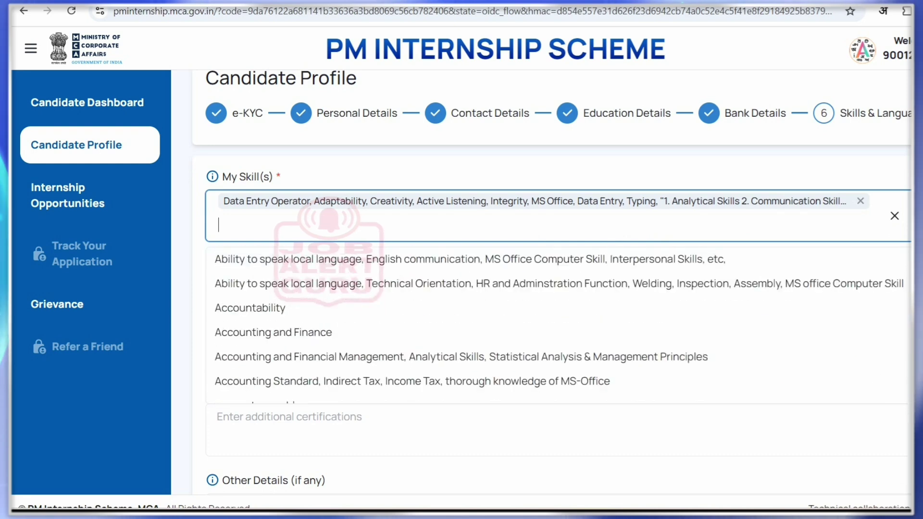
pyautogui.scroll(5, 558, 317)
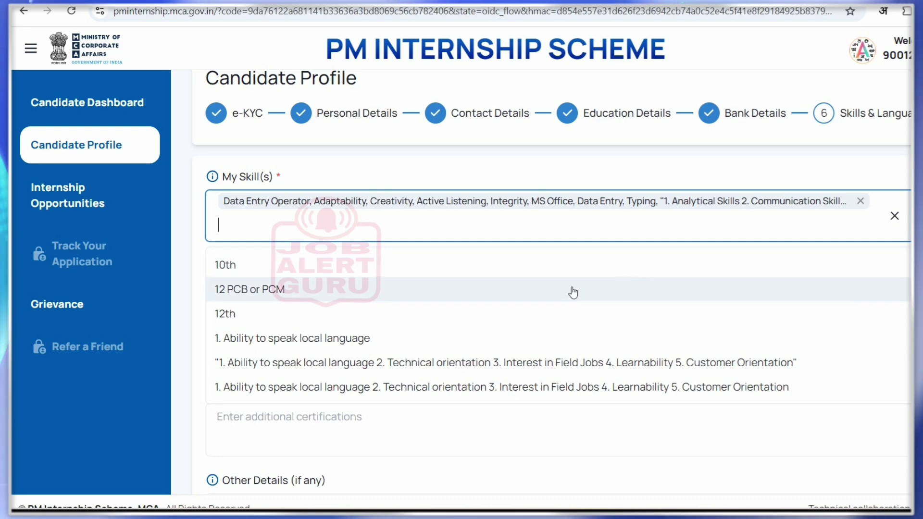
pyautogui.click(492, 318)
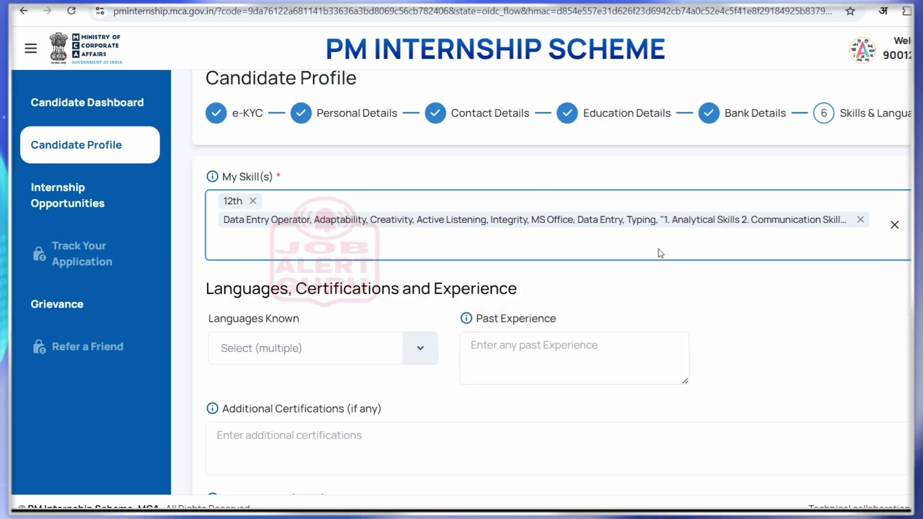
# - Add English to the known languages and set Past Experience to 'na'
pyautogui.scroll(-1, 551, 283)
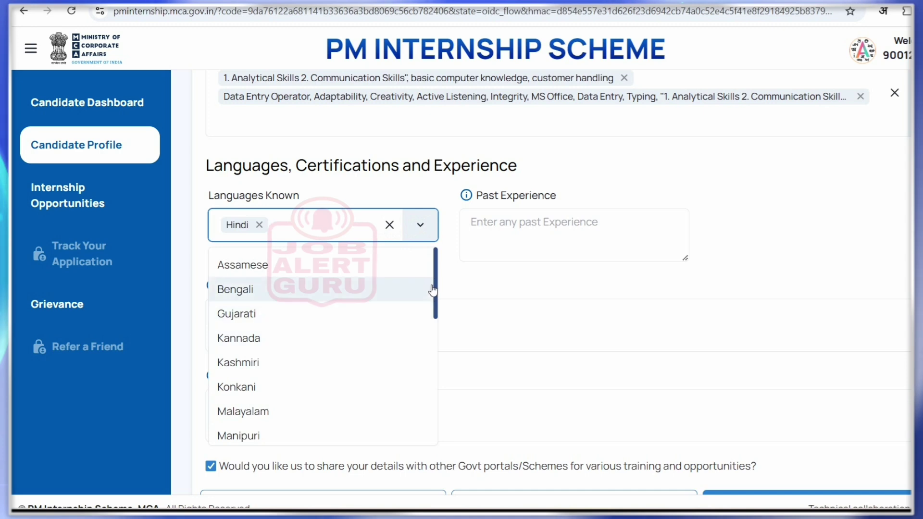
pyautogui.moveTo(437, 287); pyautogui.dragTo(426, 419)
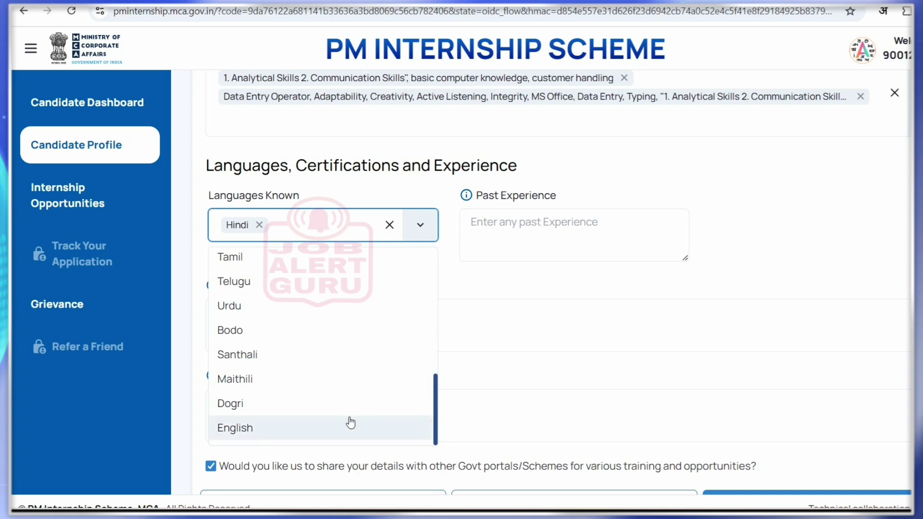
pyautogui.click(316, 423)
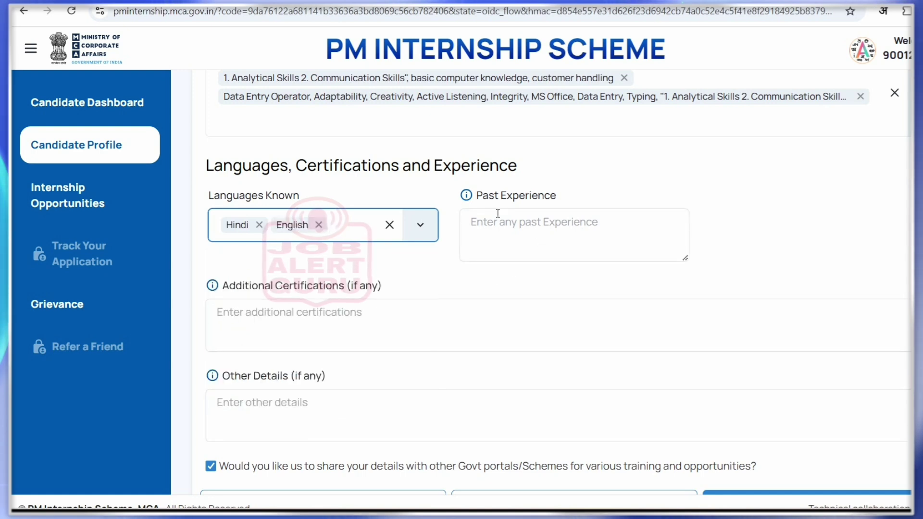
pyautogui.moveTo(477, 199); pyautogui.dragTo(559, 210)
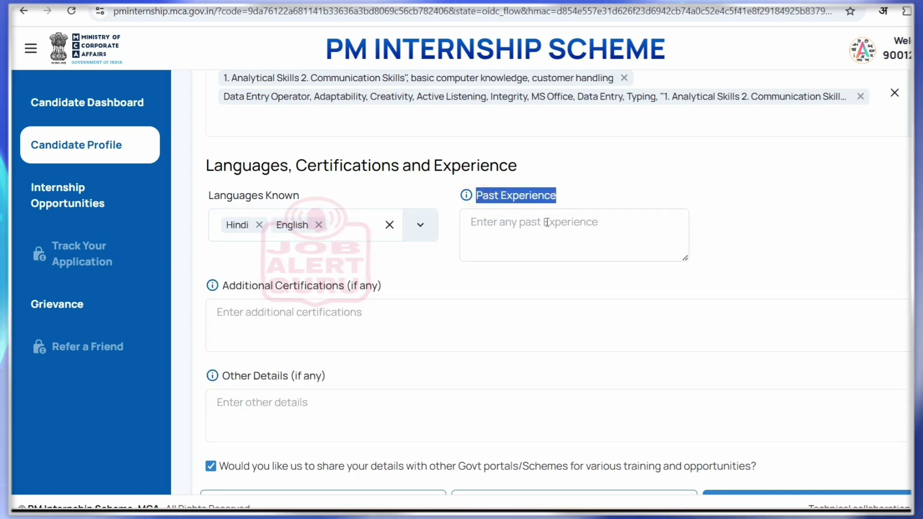
pyautogui.click(547, 222)
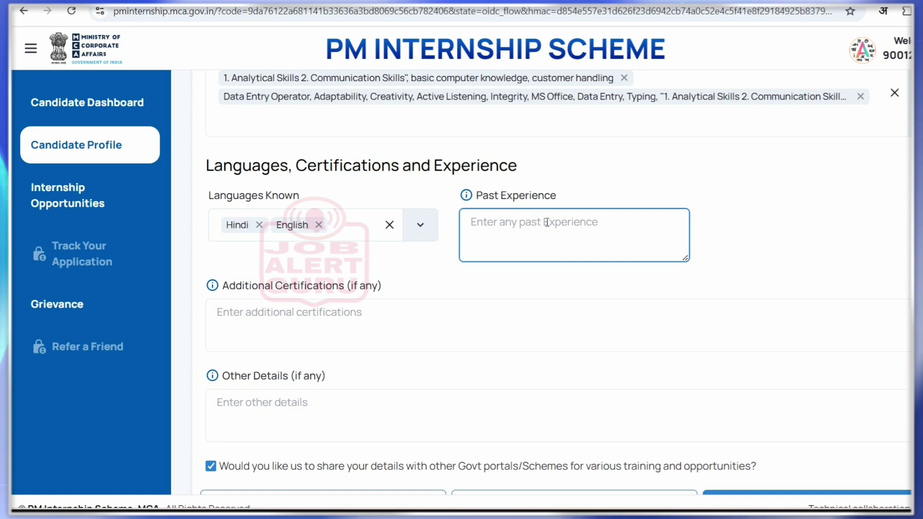
pyautogui.write('no')
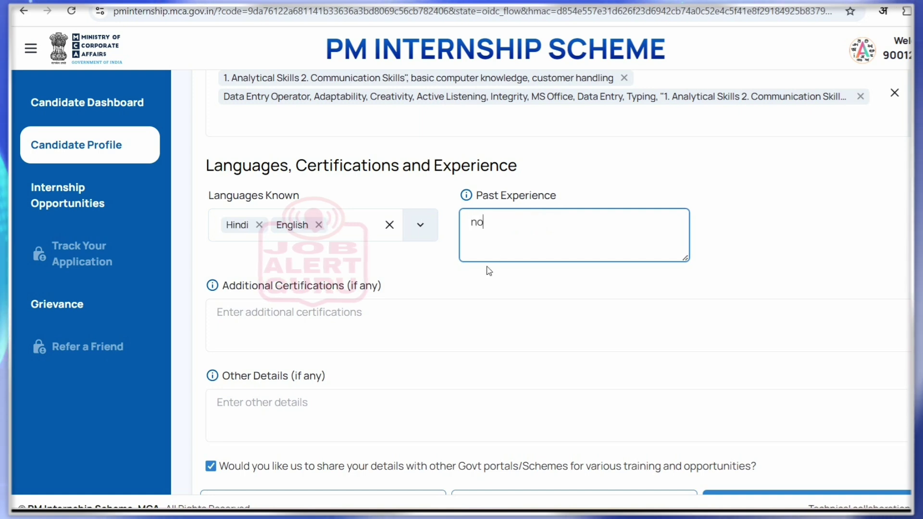
pyautogui.press('BackSpace')
pyautogui.write('a')
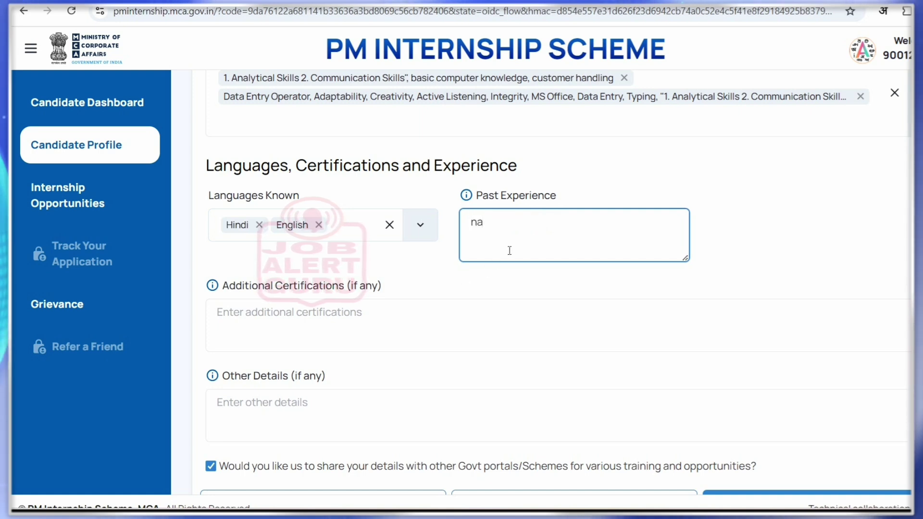
# - Type 'computer' in Additional Certifications, cancel the certificate upload, and move to Other Details
pyautogui.moveTo(249, 286); pyautogui.dragTo(357, 291)
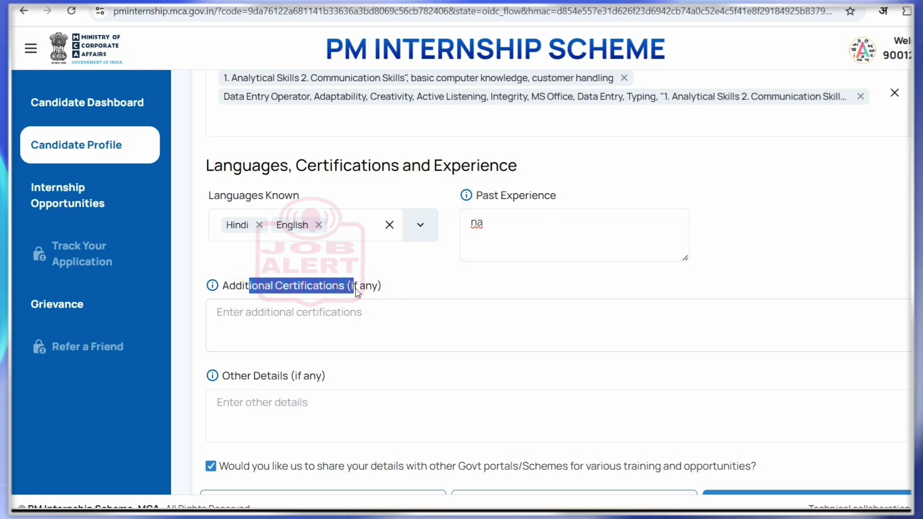
pyautogui.click(357, 291)
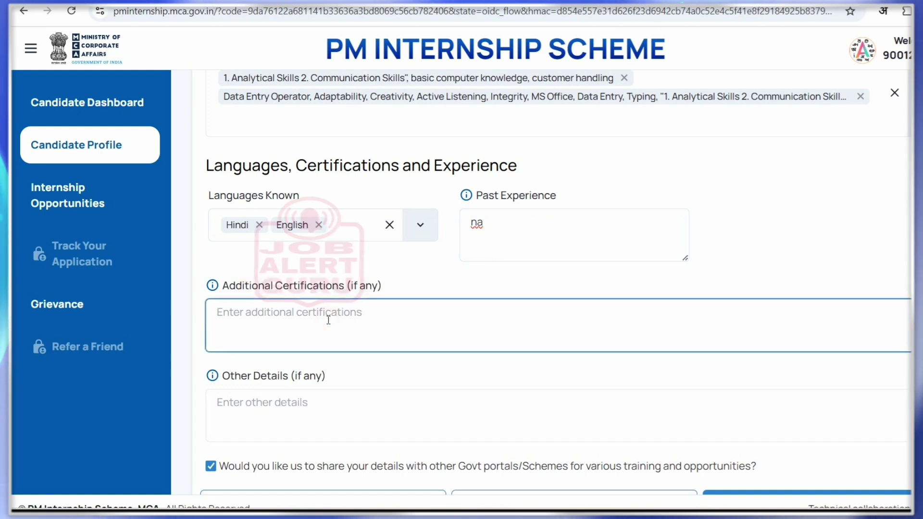
pyautogui.write('computer')
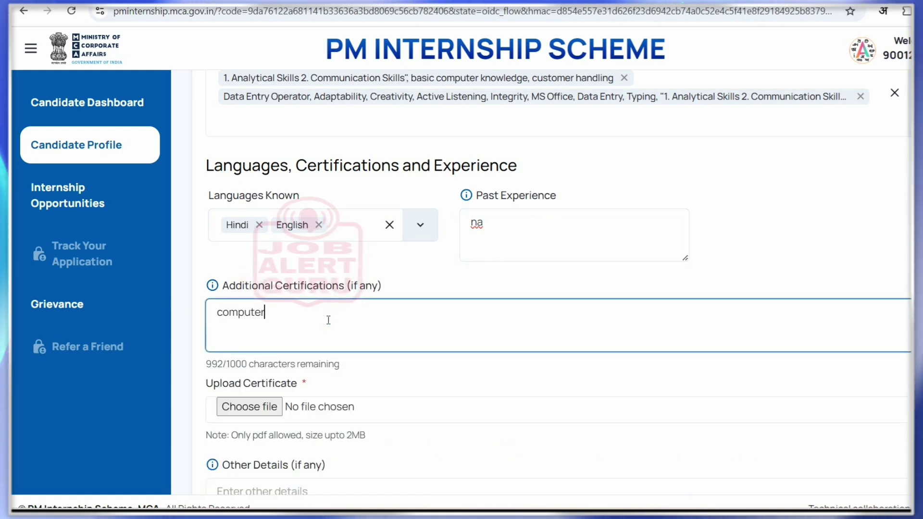
pyautogui.moveTo(208, 389); pyautogui.dragTo(287, 394)
pyautogui.click(208, 386)
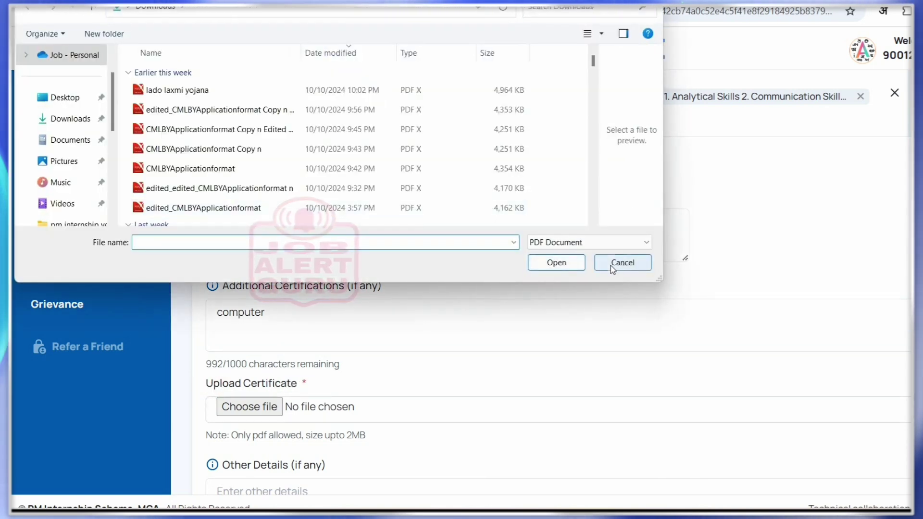
pyautogui.click(612, 266)
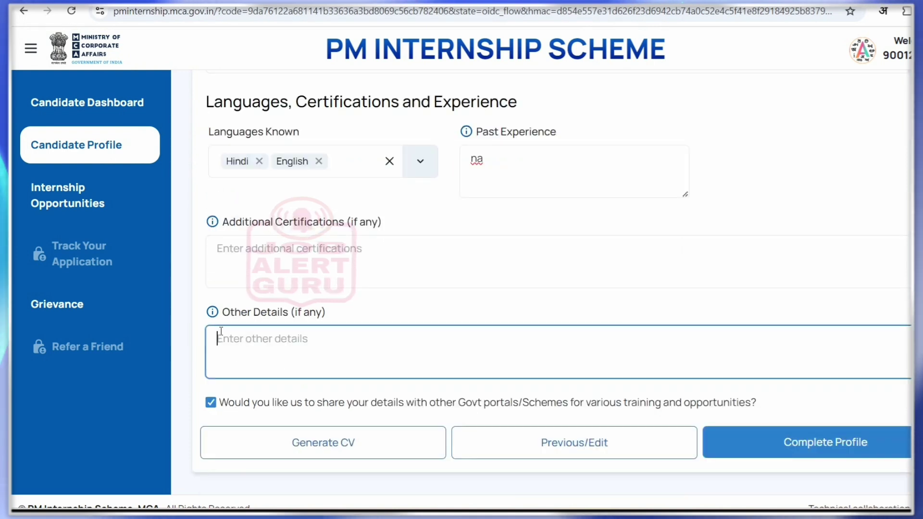
pyautogui.moveTo(221, 315); pyautogui.dragTo(335, 320)
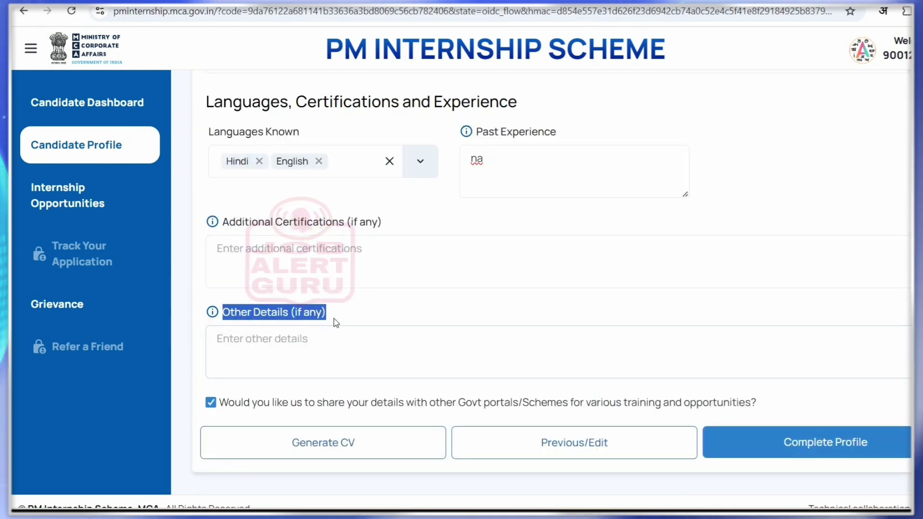
pyautogui.click(285, 345)
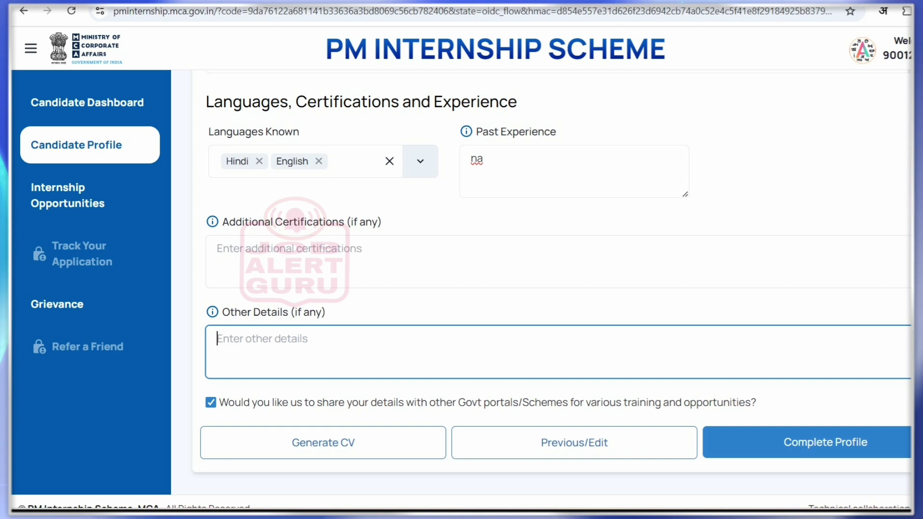
# - Generate and preview the candidate's CV from the completed profile
pyautogui.hotkey('ctrl', '2')
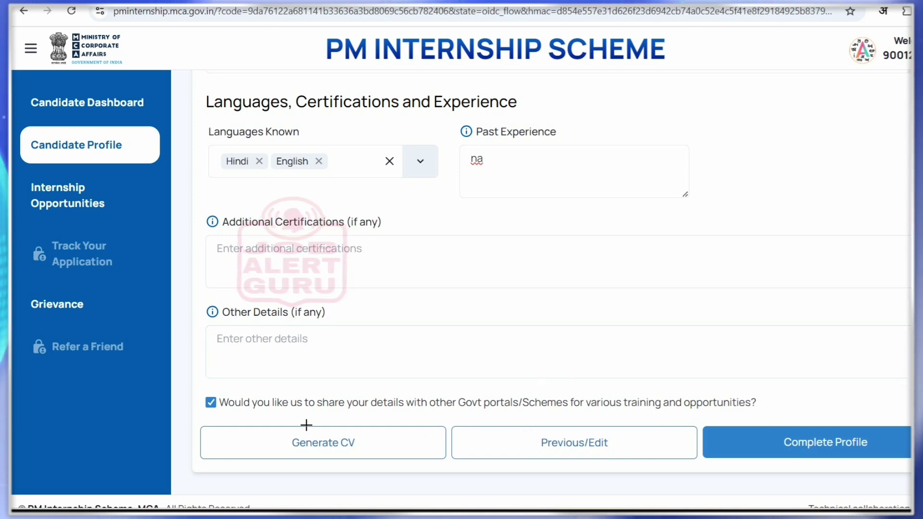
pyautogui.moveTo(271, 423); pyautogui.dragTo(367, 461)
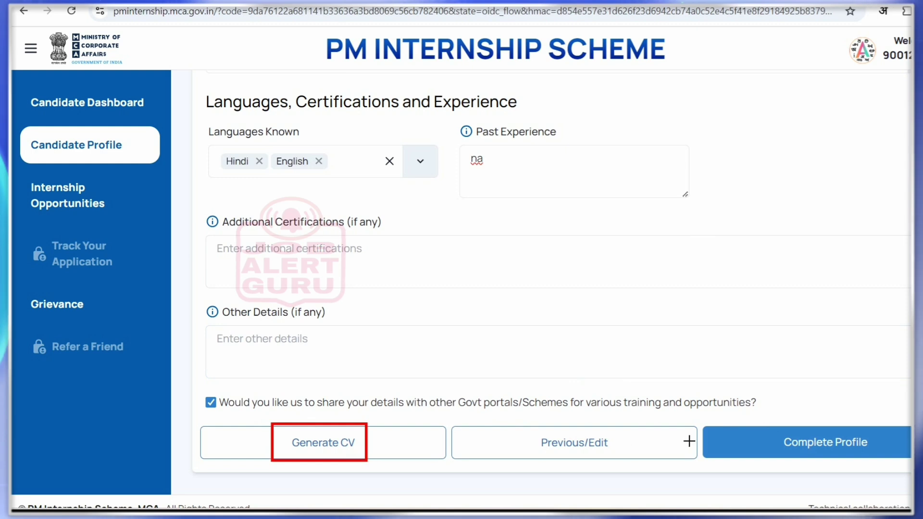
pyautogui.moveTo(516, 429); pyautogui.dragTo(630, 462)
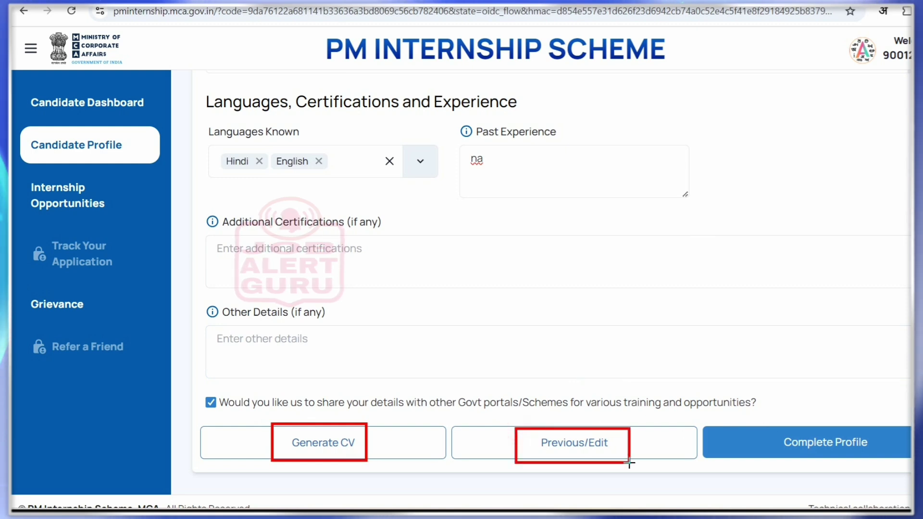
pyautogui.moveTo(764, 419)
pyautogui.mouseDown()
pyautogui.moveTo(836, 467)
pyautogui.moveTo(892, 469)
pyautogui.mouseUp()
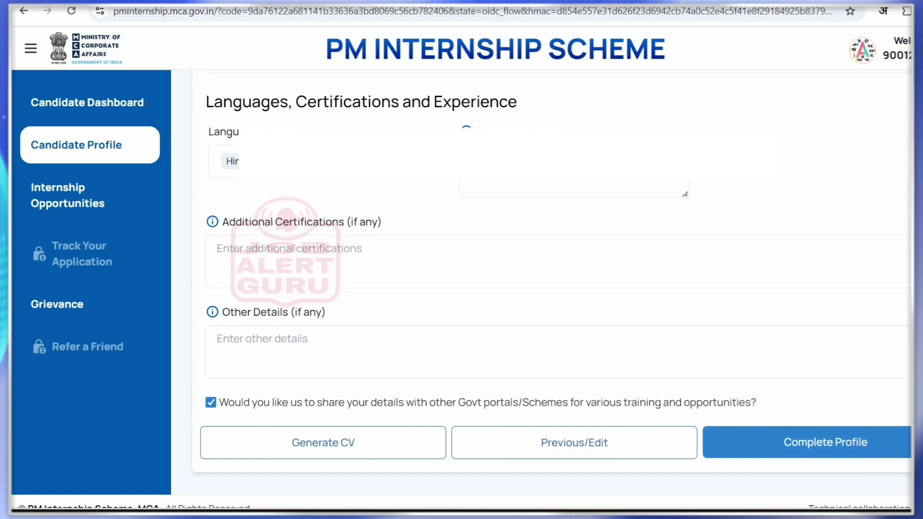
pyautogui.click(370, 454)
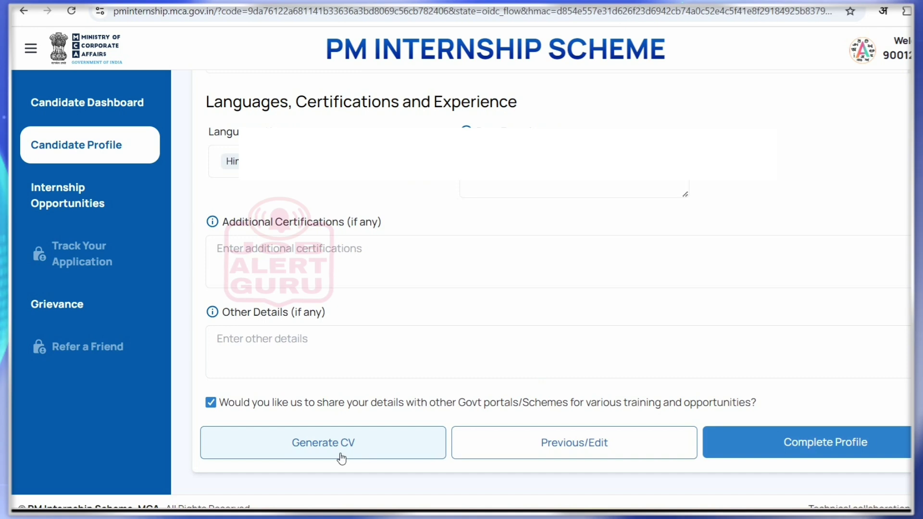
pyautogui.click(341, 456)
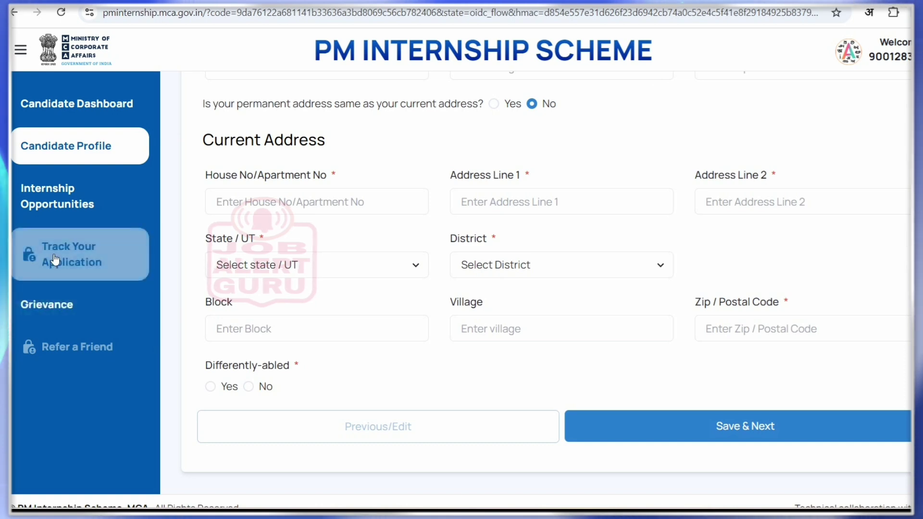
# - Open the Internship Opportunities list and mark its table columns
pyautogui.click(62, 192)
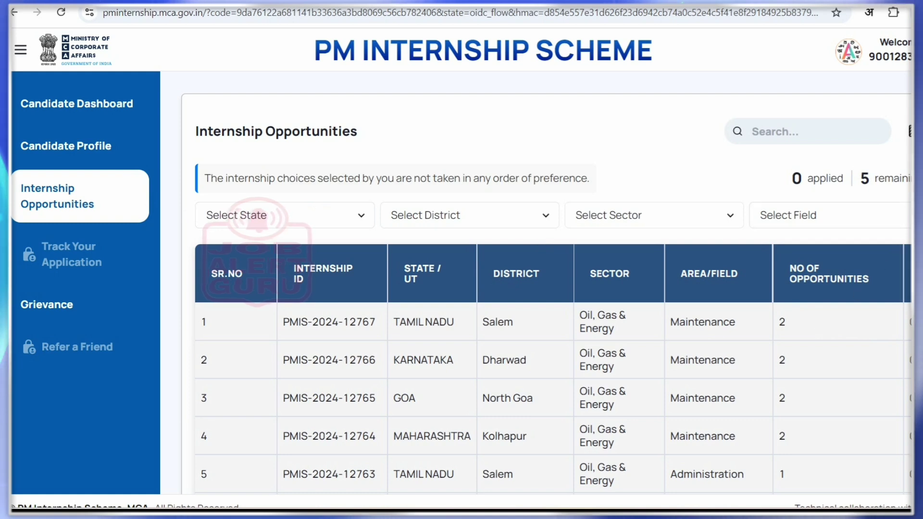
pyautogui.moveTo(112, 206); pyautogui.dragTo(151, 198)
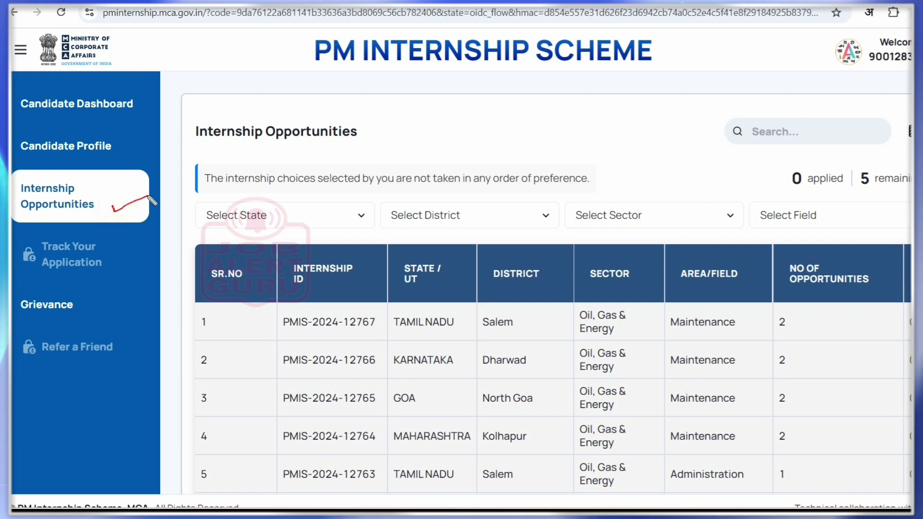
pyautogui.moveTo(264, 209); pyautogui.dragTo(303, 206)
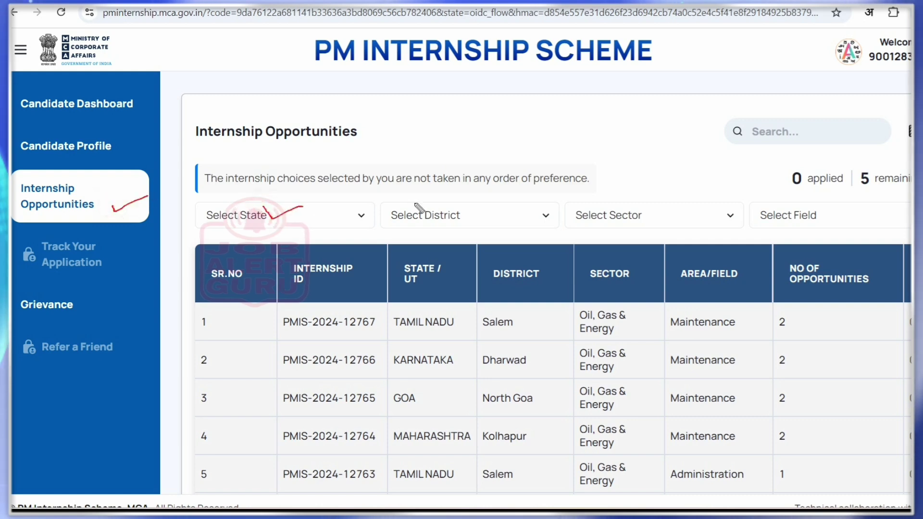
pyautogui.moveTo(419, 204); pyautogui.dragTo(456, 199)
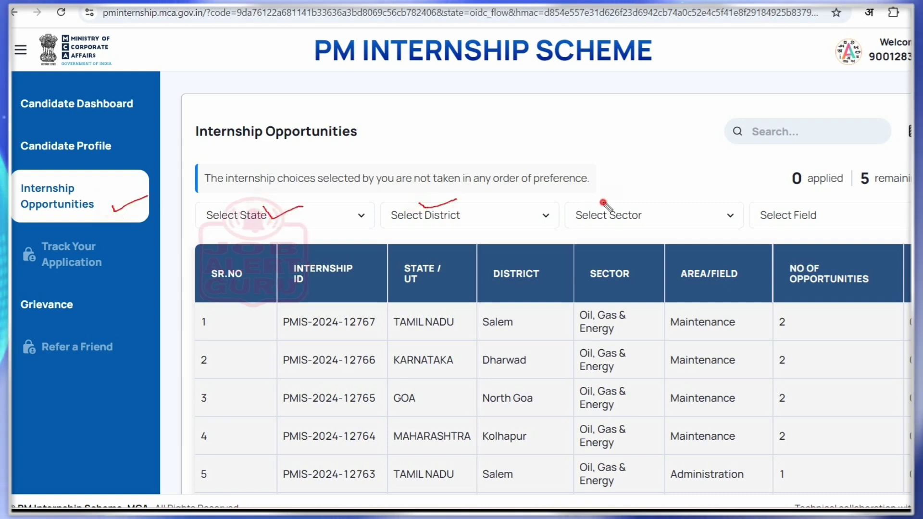
pyautogui.moveTo(603, 202); pyautogui.dragTo(639, 198)
pyautogui.moveTo(775, 202); pyautogui.dragTo(793, 201)
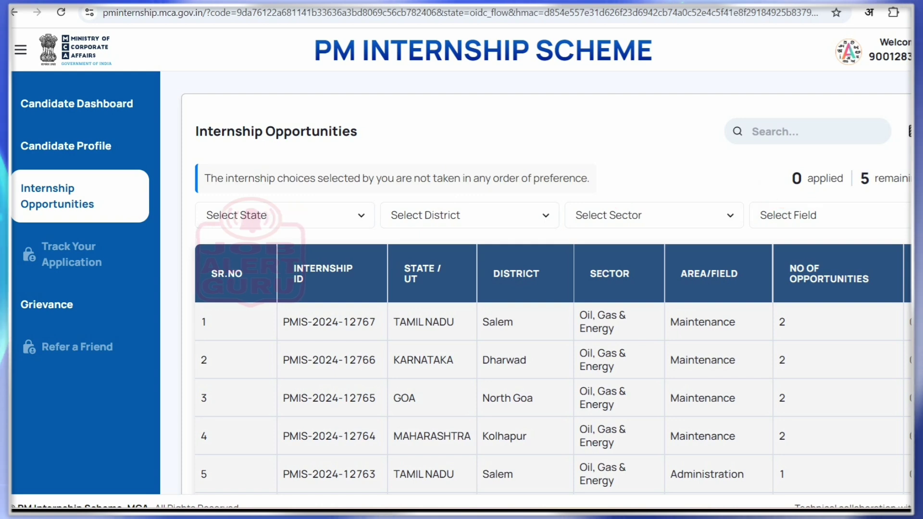
# - Filter the opportunities to state RAJASTHAN and district Churu, leaving 4 records
pyautogui.click(349, 217)
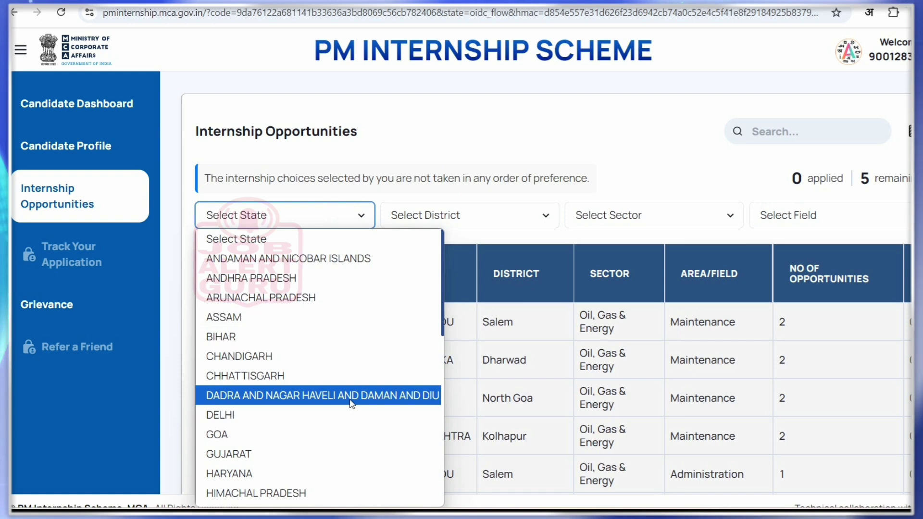
pyautogui.press('r')
pyautogui.press('Return')
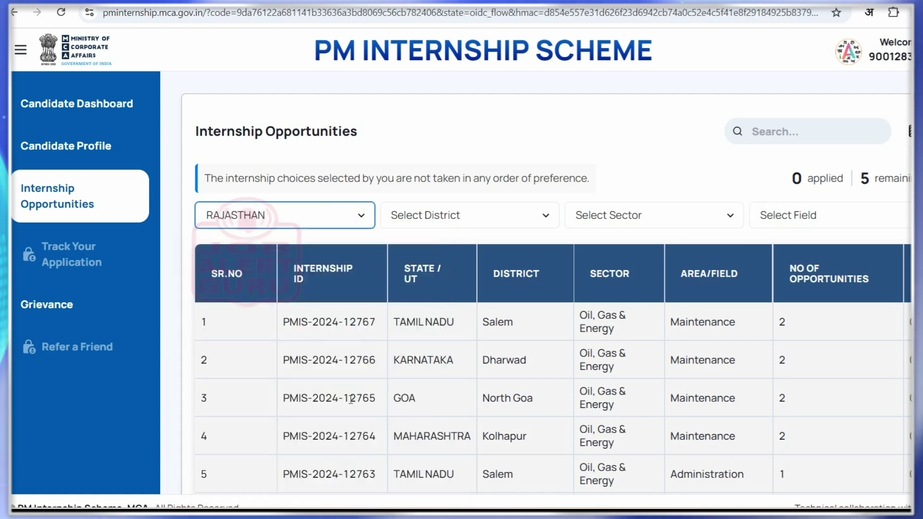
pyautogui.click(480, 220)
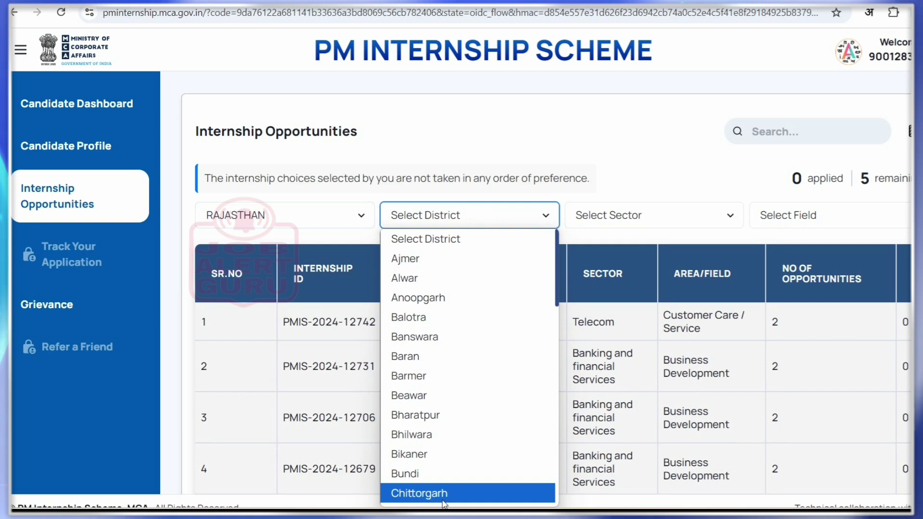
pyautogui.press('d')
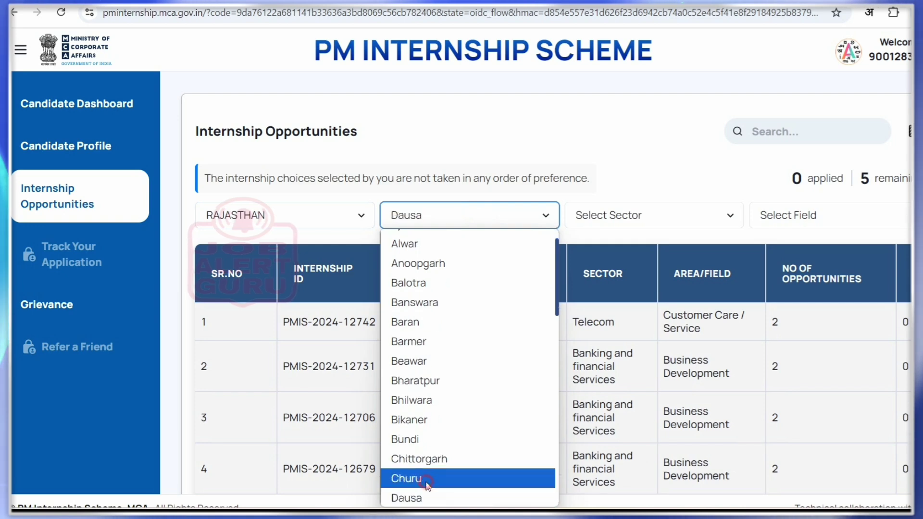
pyautogui.click(423, 478)
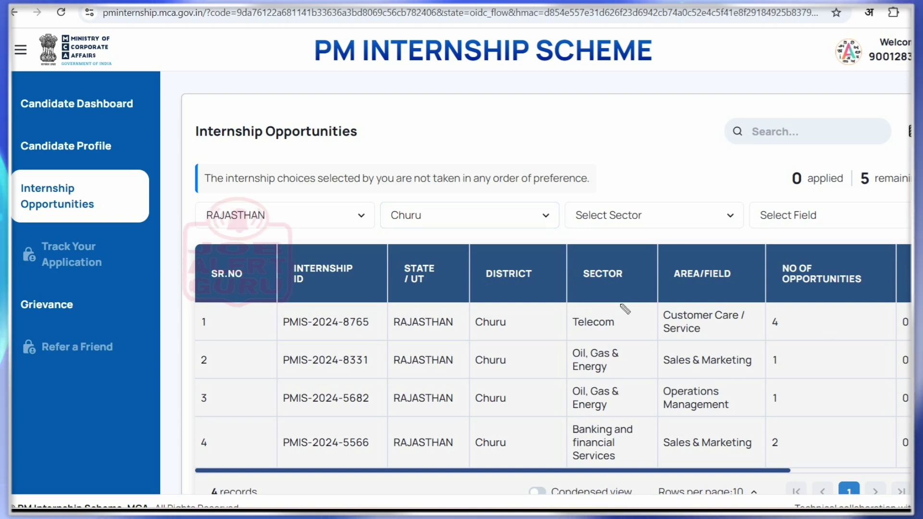
# - Mark up the four Churu internship rows, then undo and erase those marks
pyautogui.moveTo(565, 323)
pyautogui.mouseDown()
pyautogui.moveTo(567, 331)
pyautogui.moveTo(591, 320)
pyautogui.mouseUp()
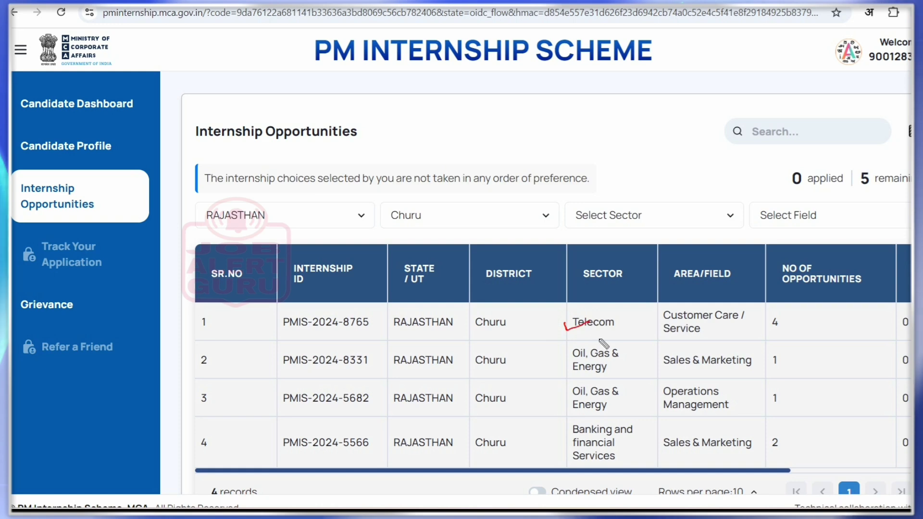
pyautogui.moveTo(711, 326); pyautogui.dragTo(742, 323)
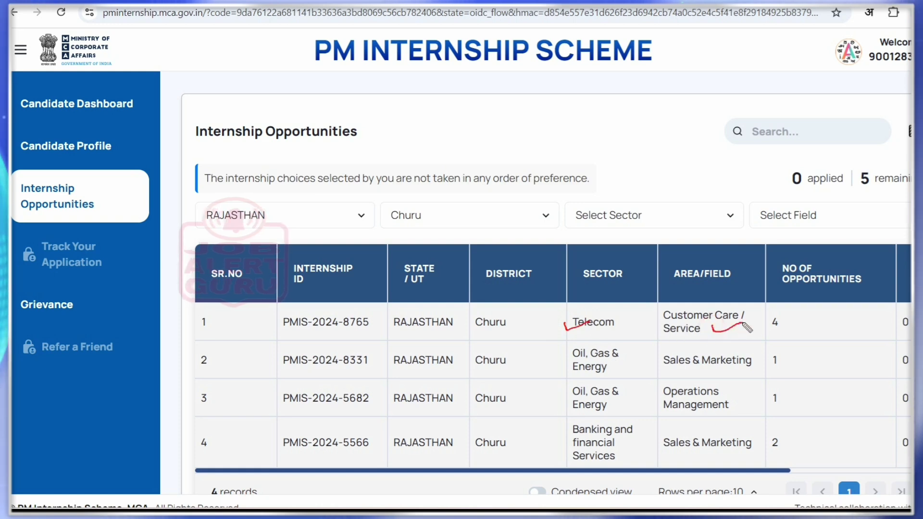
pyautogui.moveTo(612, 364); pyautogui.dragTo(614, 368)
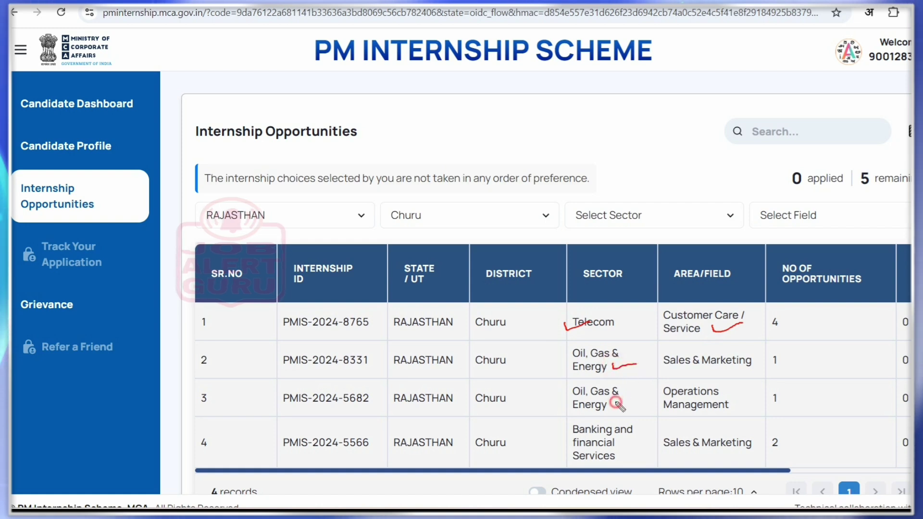
pyautogui.moveTo(616, 404); pyautogui.dragTo(646, 404)
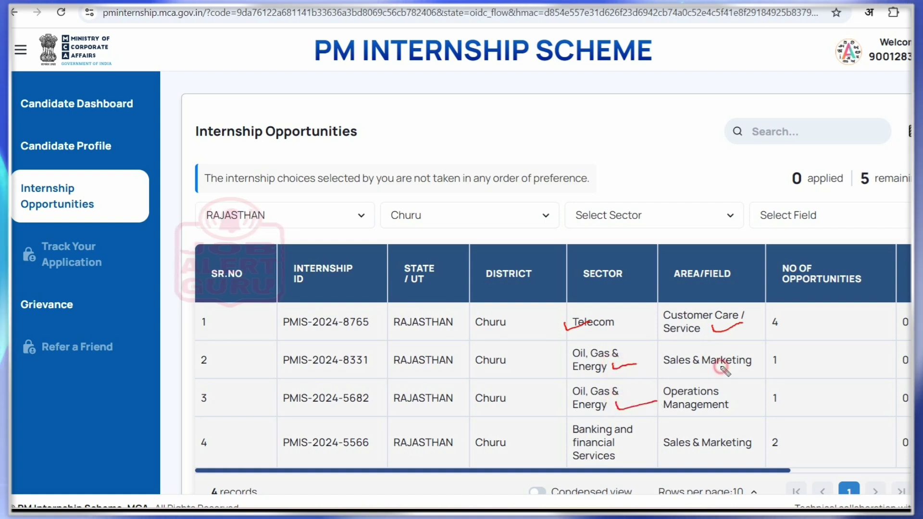
pyautogui.moveTo(721, 368)
pyautogui.mouseDown()
pyautogui.moveTo(743, 366)
pyautogui.moveTo(731, 402)
pyautogui.mouseUp()
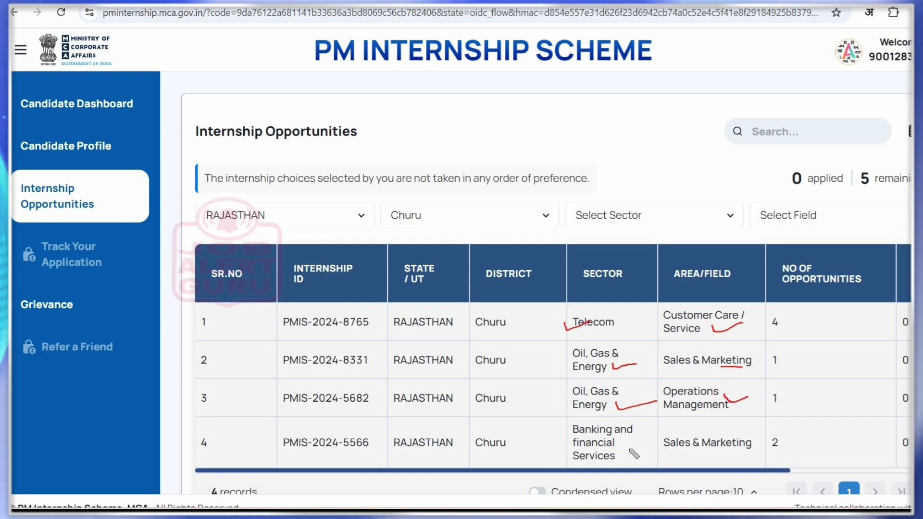
pyautogui.moveTo(630, 451); pyautogui.dragTo(722, 454)
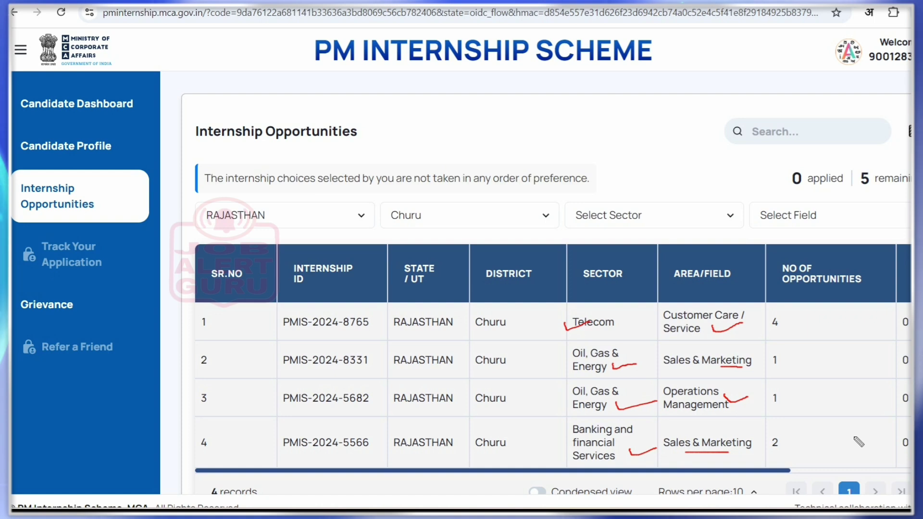
pyautogui.hotkey('ctrl', 'z')
pyautogui.press('e')
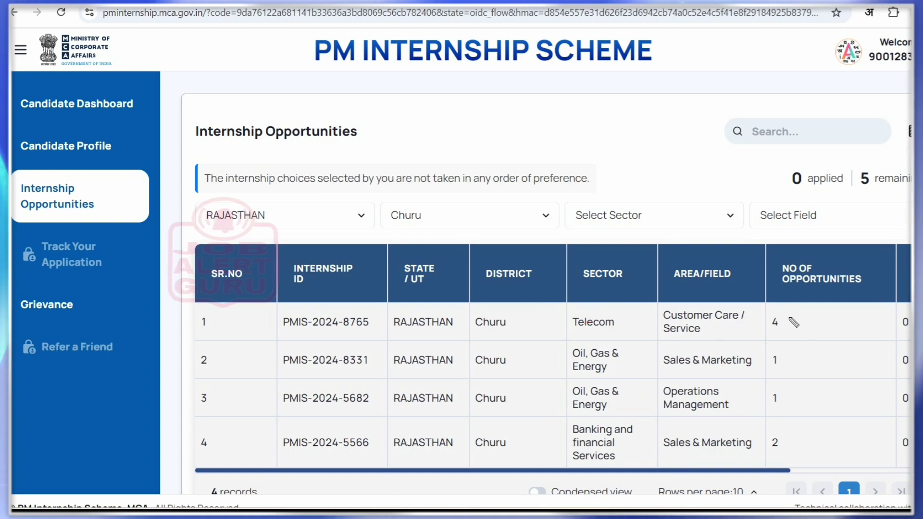
# - Mark the openings (4, 1, 1, 2), zero applicants and the first internship, then clear the marks
pyautogui.moveTo(790, 318); pyautogui.dragTo(816, 323)
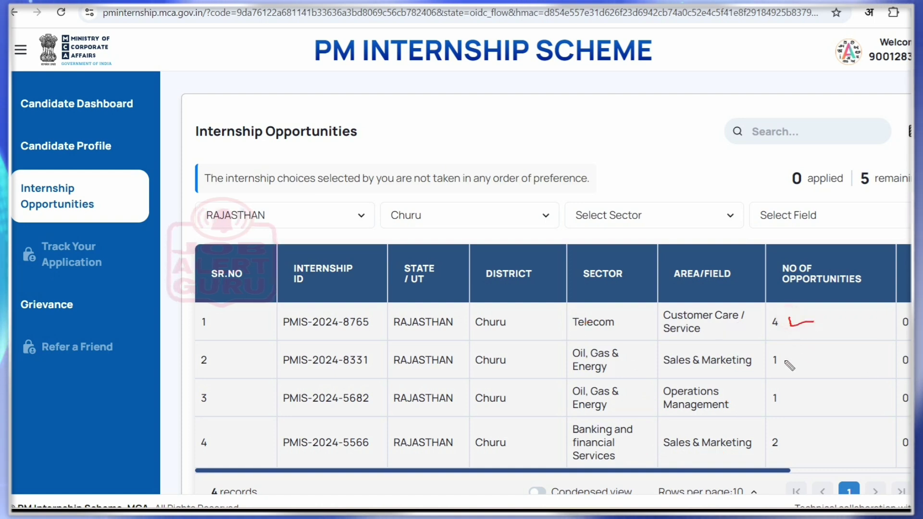
pyautogui.moveTo(784, 359)
pyautogui.mouseDown()
pyautogui.moveTo(803, 362)
pyautogui.moveTo(789, 393)
pyautogui.moveTo(812, 394)
pyautogui.mouseUp()
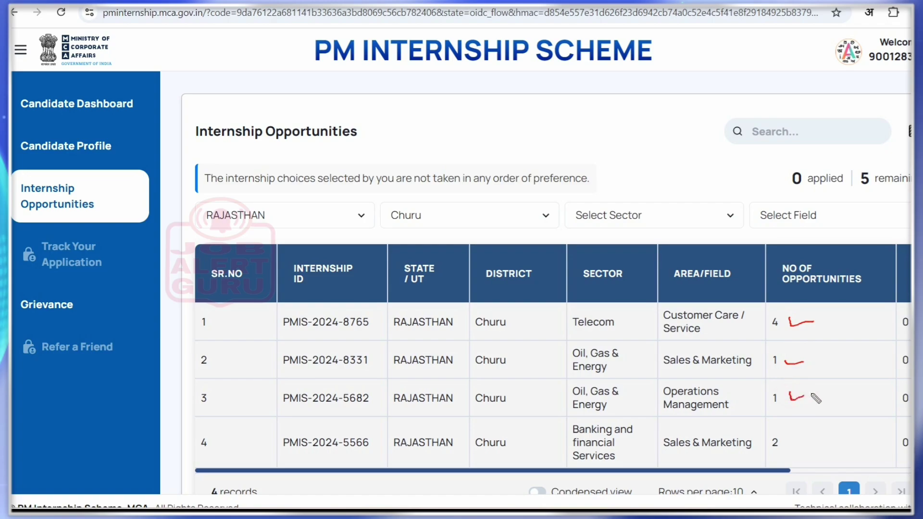
pyautogui.moveTo(793, 438); pyautogui.dragTo(824, 440)
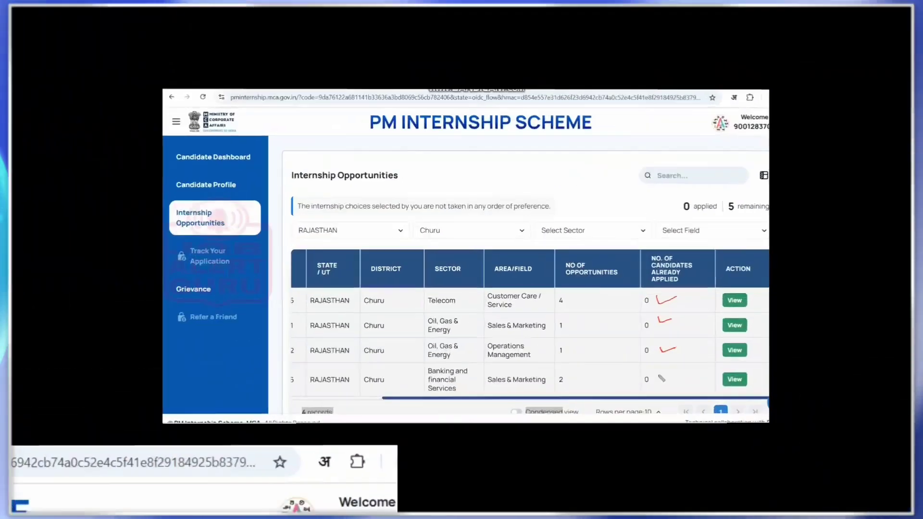
pyautogui.click(752, 443)
pyautogui.moveTo(752, 442); pyautogui.dragTo(792, 434)
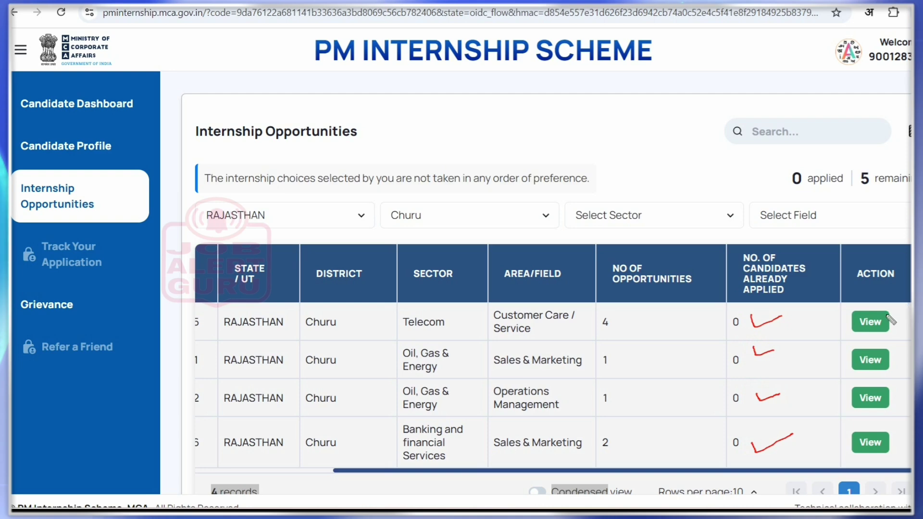
pyautogui.click(885, 316)
pyautogui.moveTo(886, 316); pyautogui.dragTo(903, 315)
pyautogui.press('Escape')
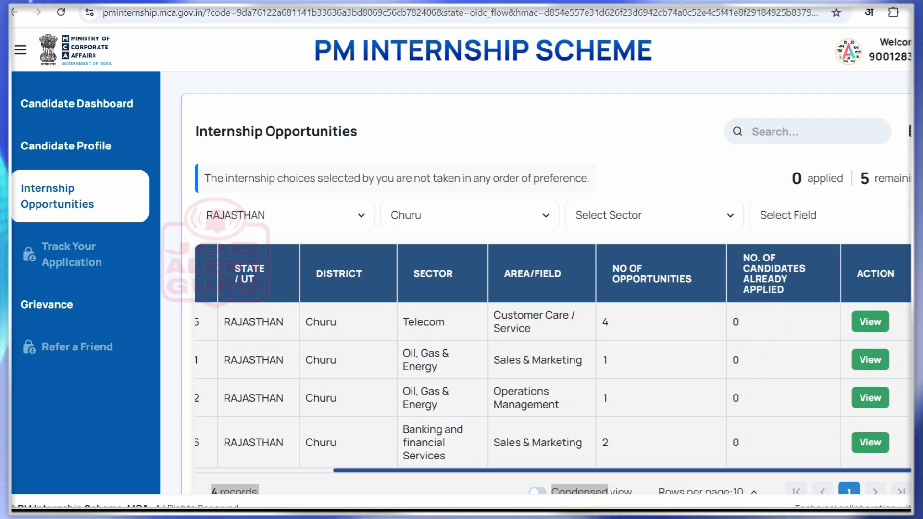
# - Read the Telecom internship's details, including its area, keywords and Certification Name
pyautogui.click(877, 323)
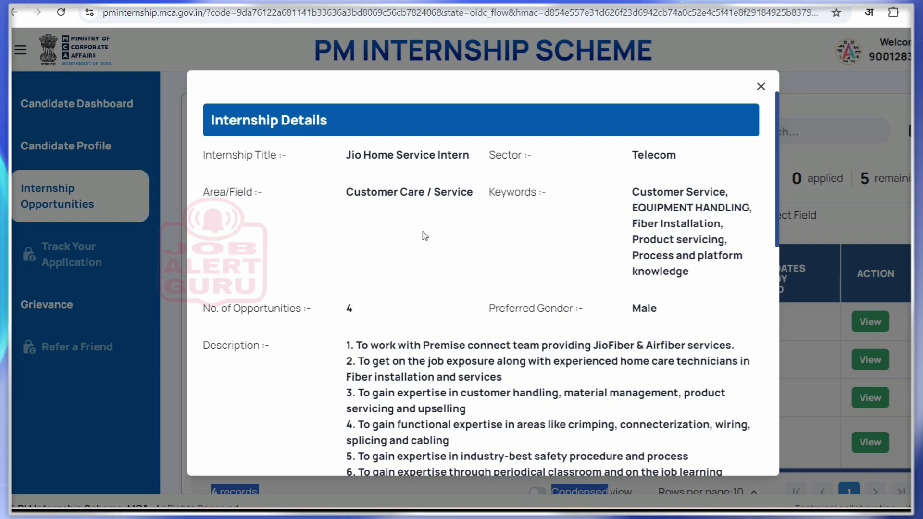
pyautogui.moveTo(433, 192); pyautogui.dragTo(689, 273)
pyautogui.click(653, 210)
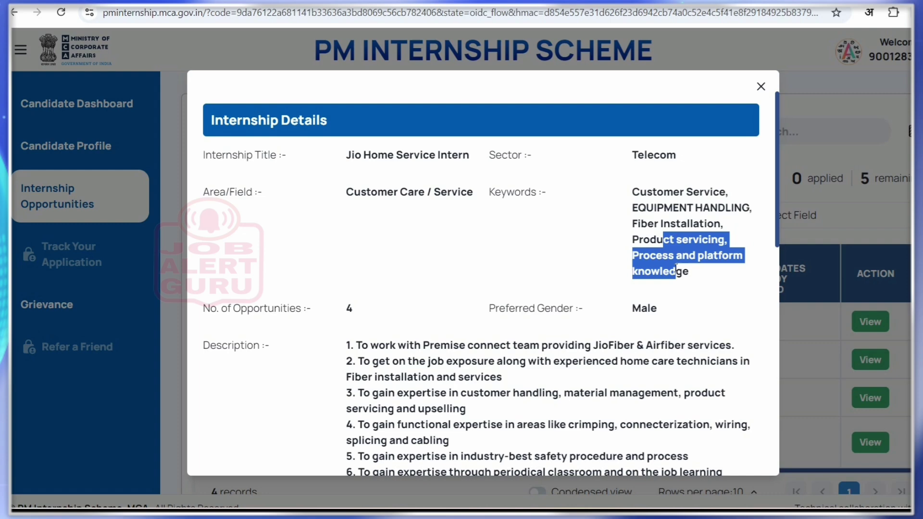
pyautogui.click(689, 274)
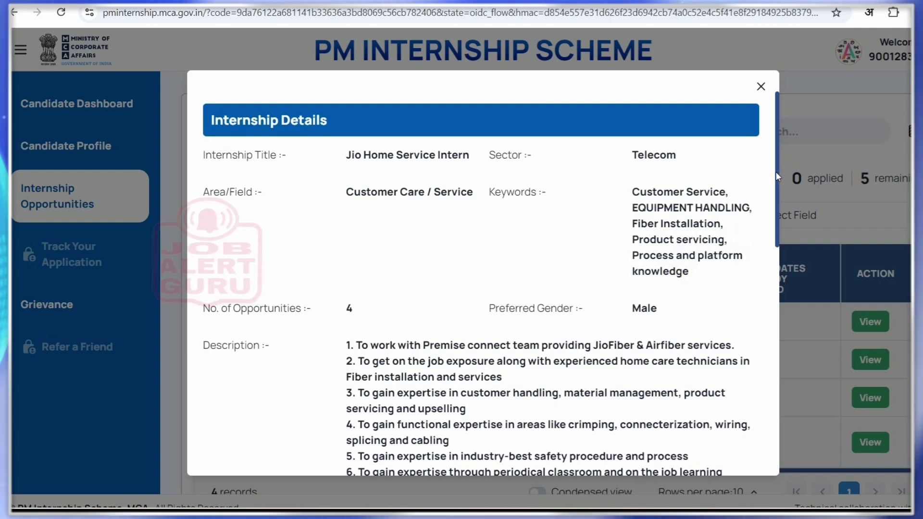
pyautogui.moveTo(775, 172); pyautogui.dragTo(776, 408)
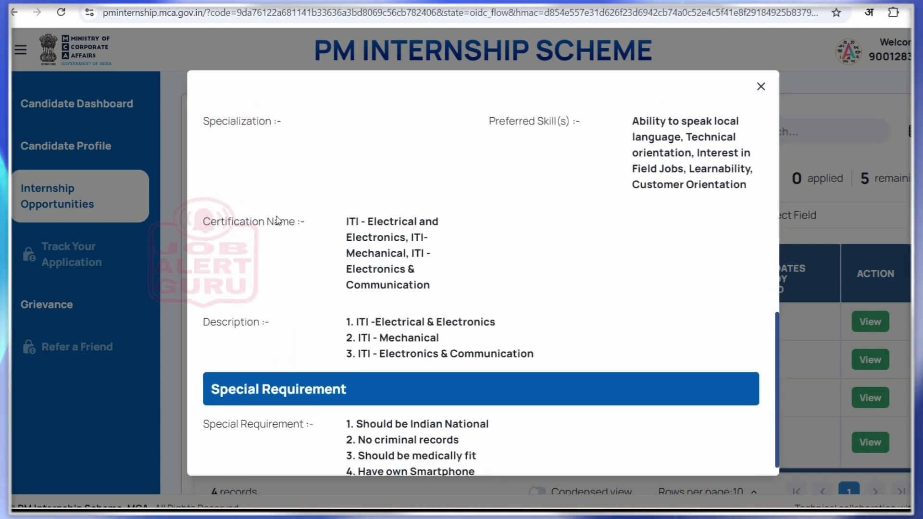
pyautogui.moveTo(201, 221); pyautogui.dragTo(303, 218)
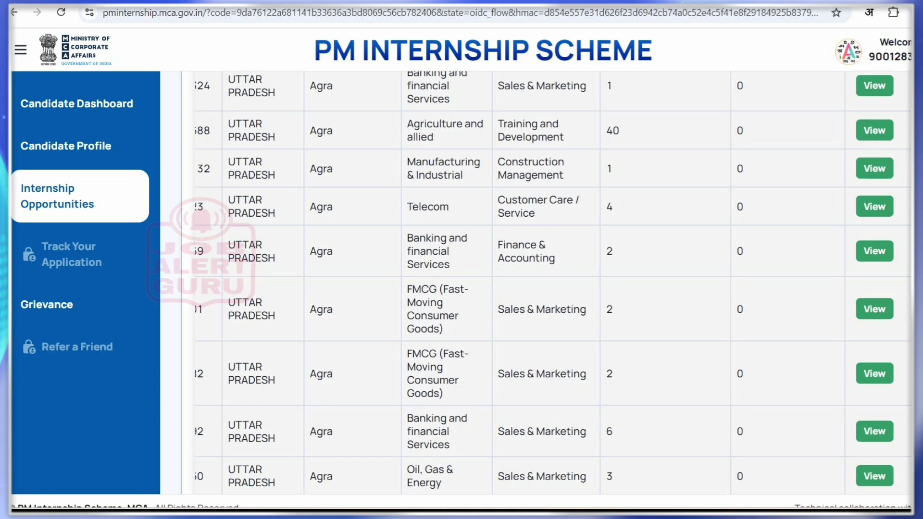
# - Scroll through the Agra internship table and back up, then go to Candidate Profile
pyautogui.scroll(-4, 557, 282)
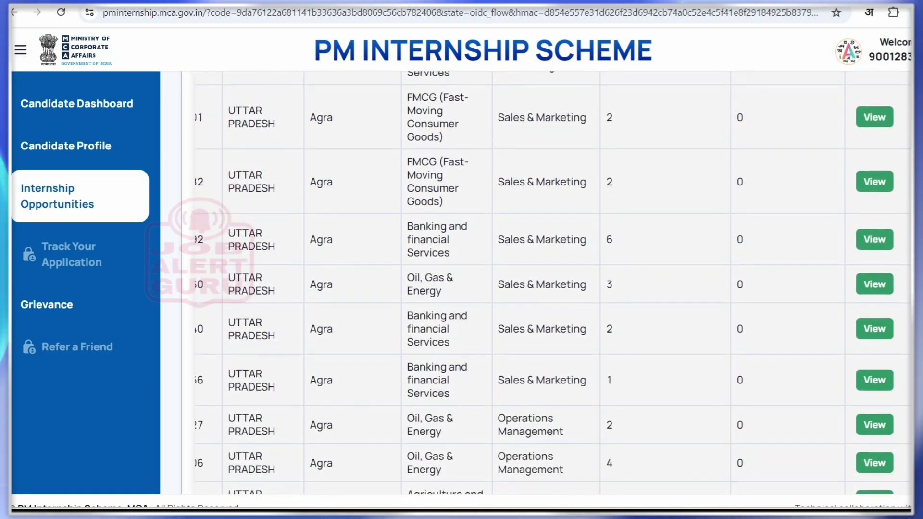
pyautogui.scroll(-5, 558, 281)
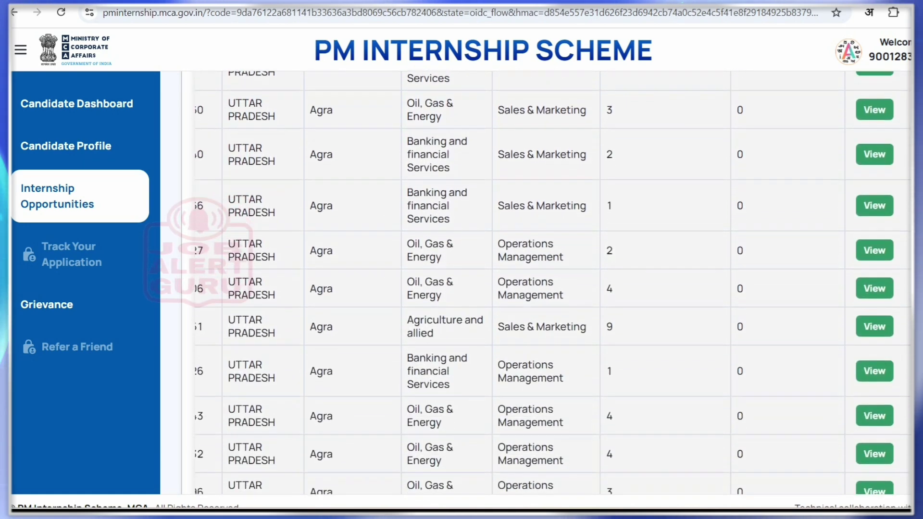
pyautogui.scroll(-8, 553, 282)
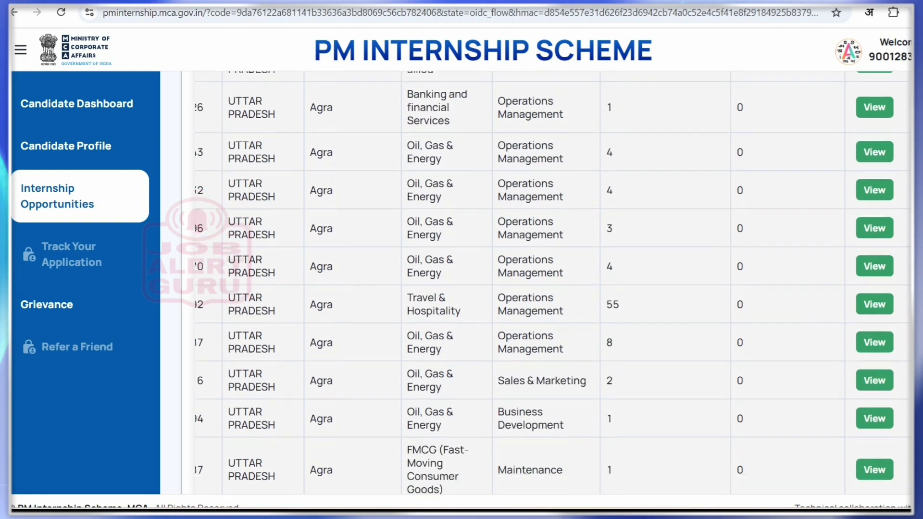
pyautogui.scroll(15, 552, 283)
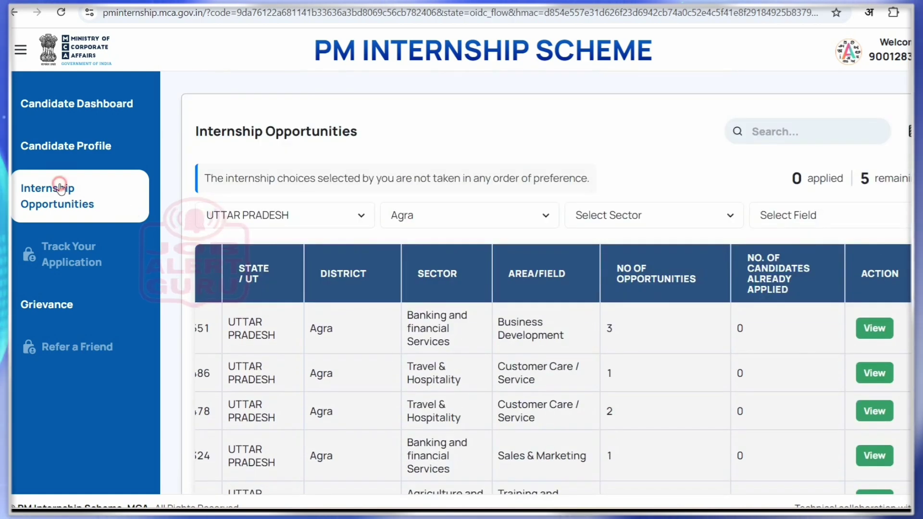
pyautogui.click(59, 158)
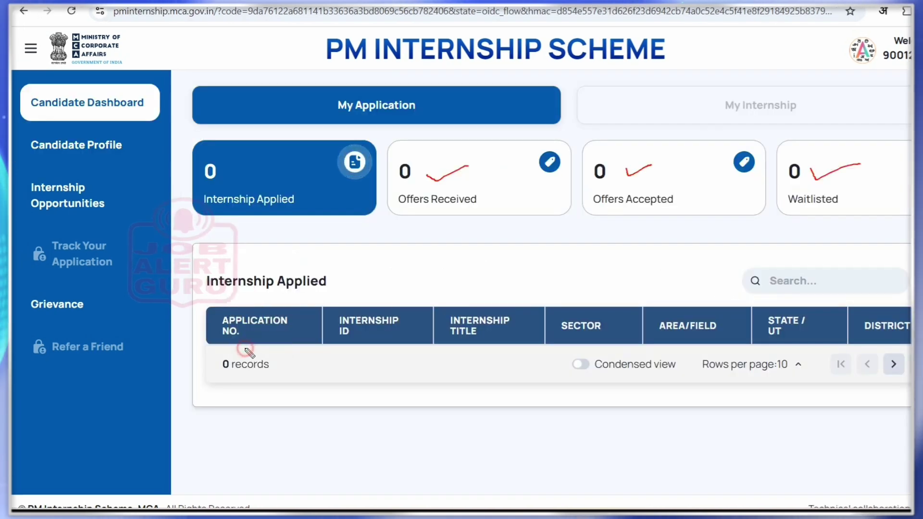
# - Mark the Internship Applied columns: Application No., Internship ID, Title, Sector, Area/Field, State, District
pyautogui.moveTo(249, 352); pyautogui.dragTo(274, 339)
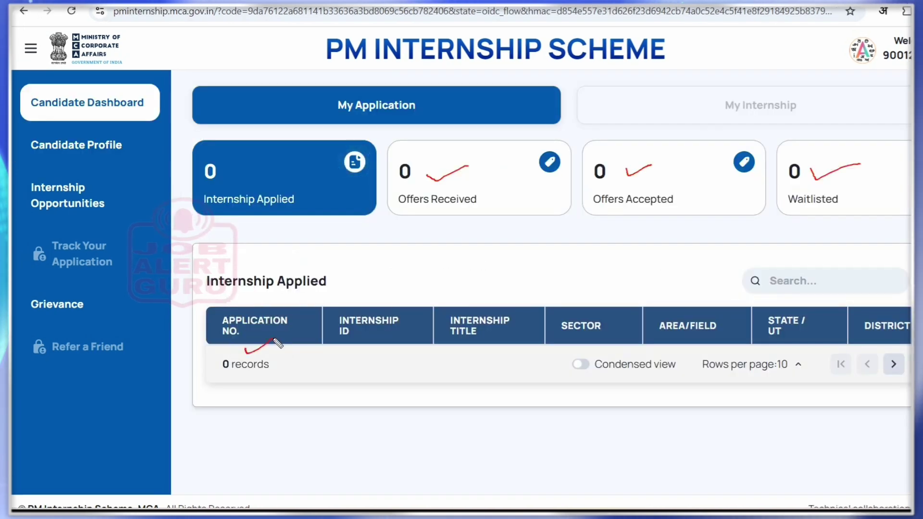
pyautogui.moveTo(354, 352); pyautogui.dragTo(395, 345)
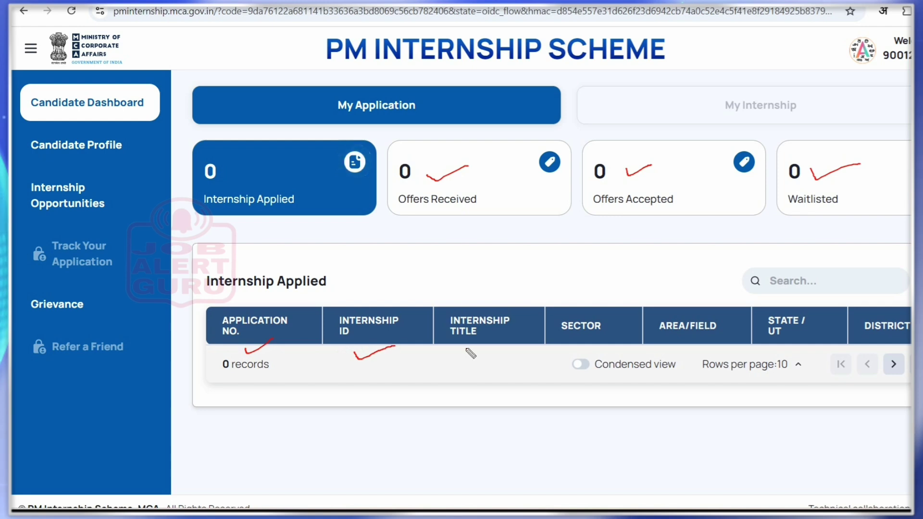
pyautogui.moveTo(467, 350); pyautogui.dragTo(505, 345)
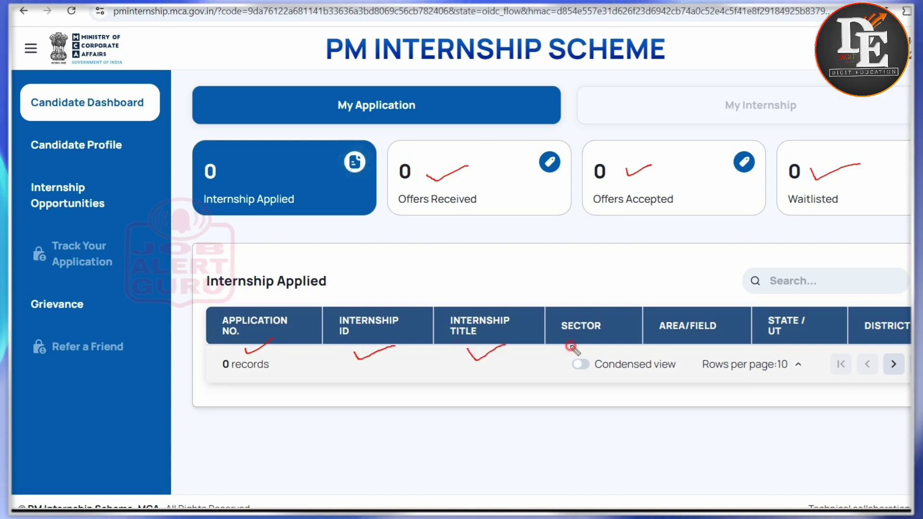
pyautogui.moveTo(570, 345); pyautogui.dragTo(685, 347)
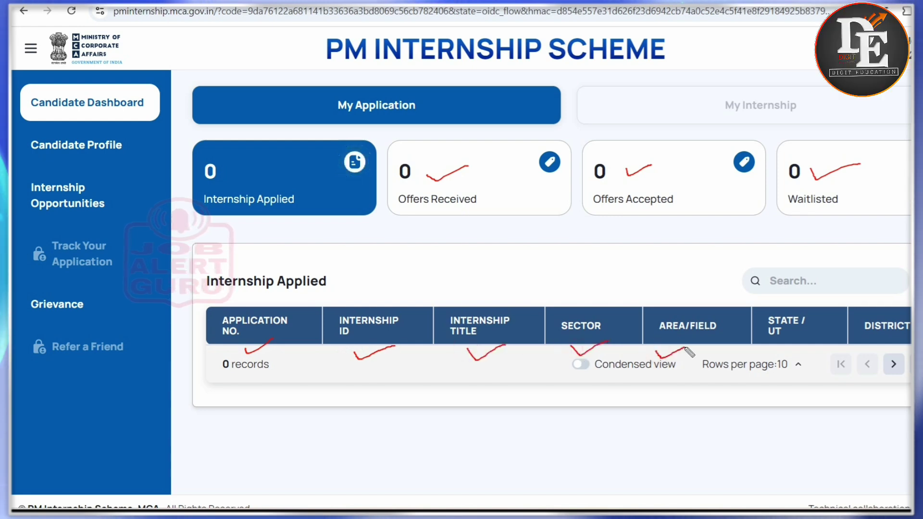
pyautogui.moveTo(764, 347); pyautogui.dragTo(798, 345)
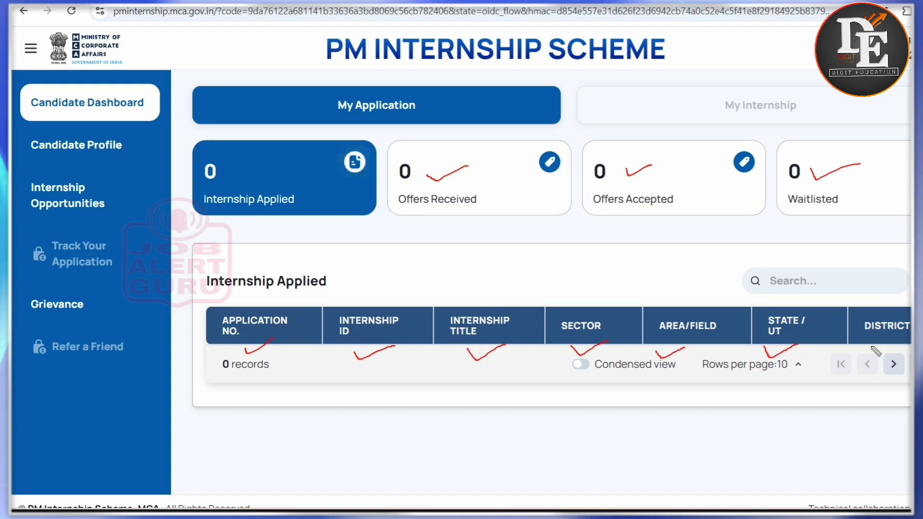
pyautogui.moveTo(871, 348); pyautogui.dragTo(901, 345)
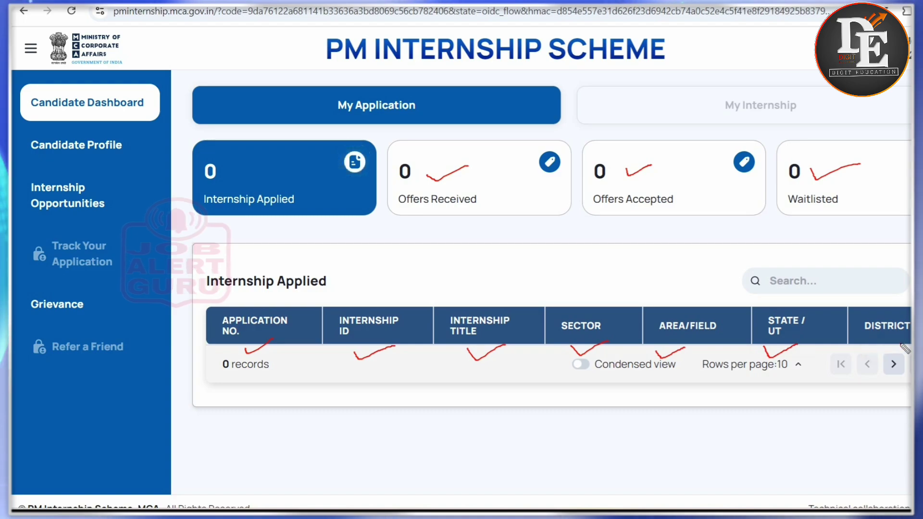